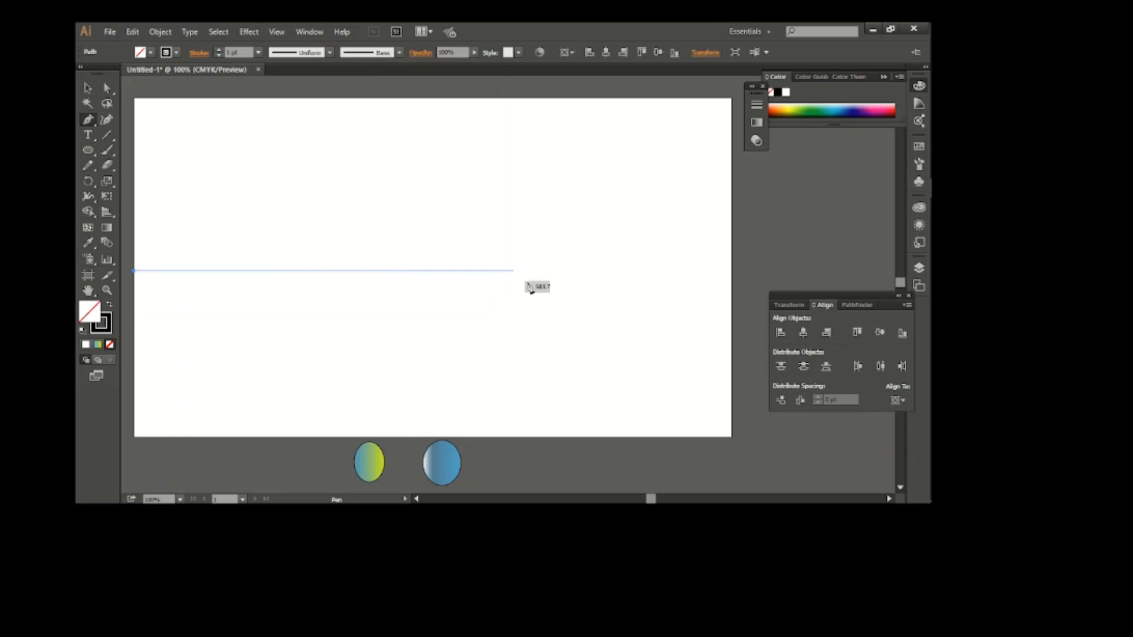
Draw a straight horizontal horizon line across the full width of the artboard with the Pen tool.
left_click(732, 271)
left_click(89, 89)
left_click(384, 490)
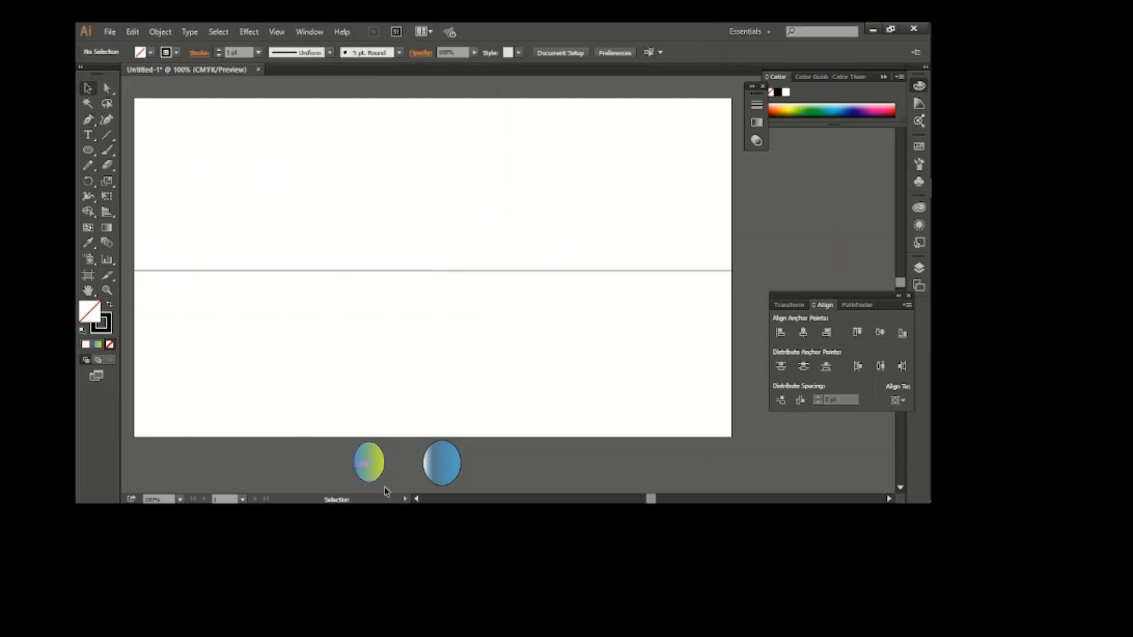
Draw the largest pointed mountain outline from the horizon's left end up to a peak and back down to the line.
left_click(88, 119)
left_click(134, 271)
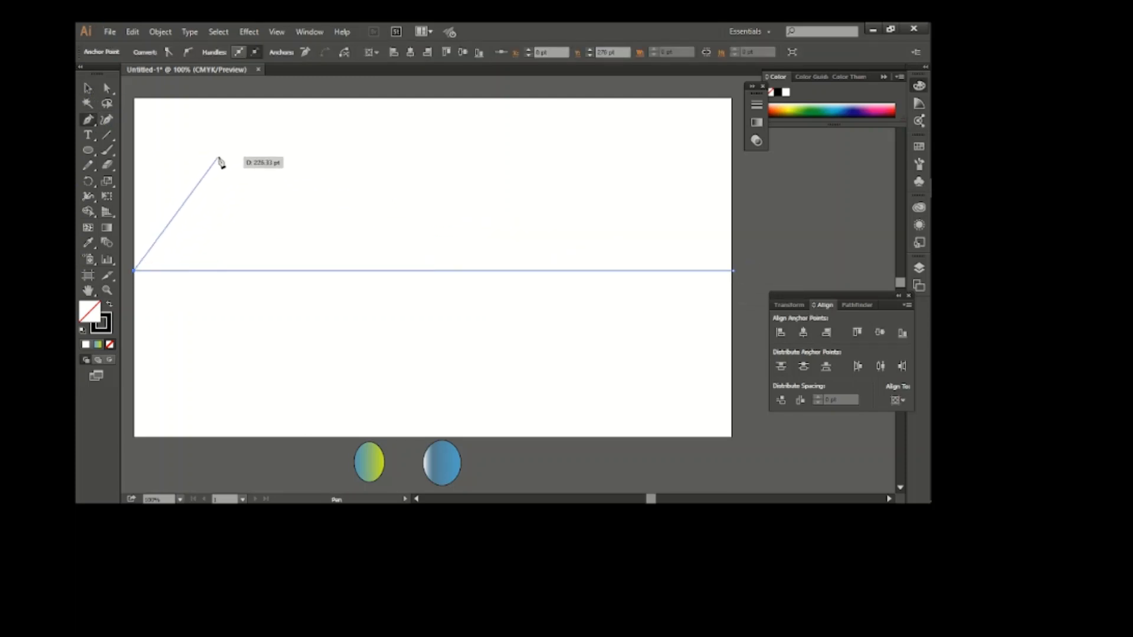
left_click(230, 142)
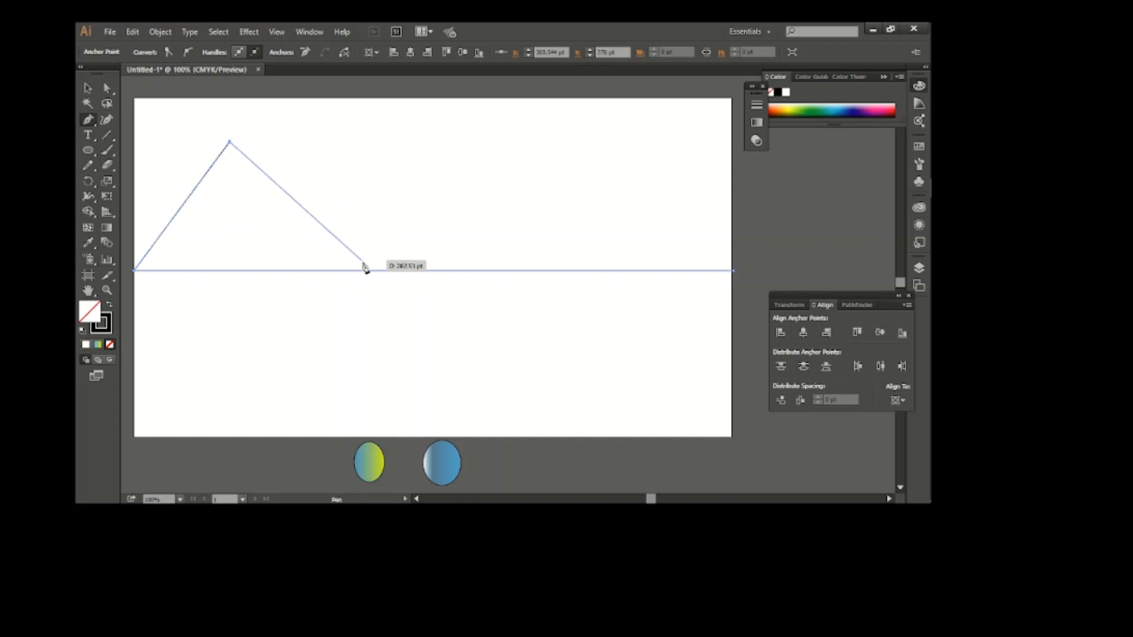
left_click(362, 268)
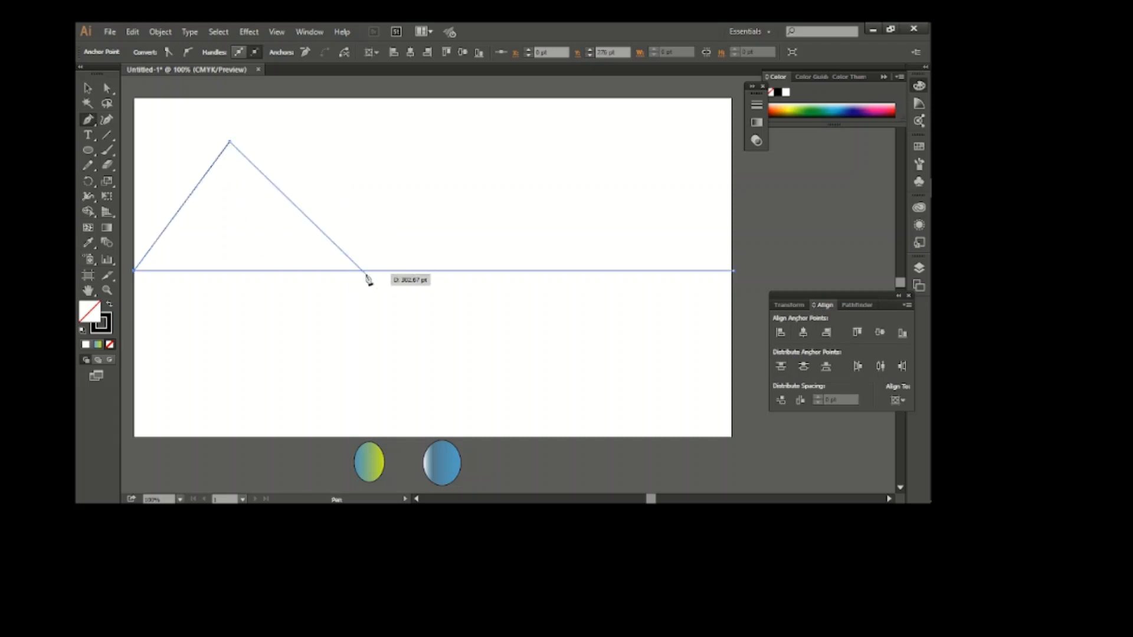
left_click(367, 273)
key("v")
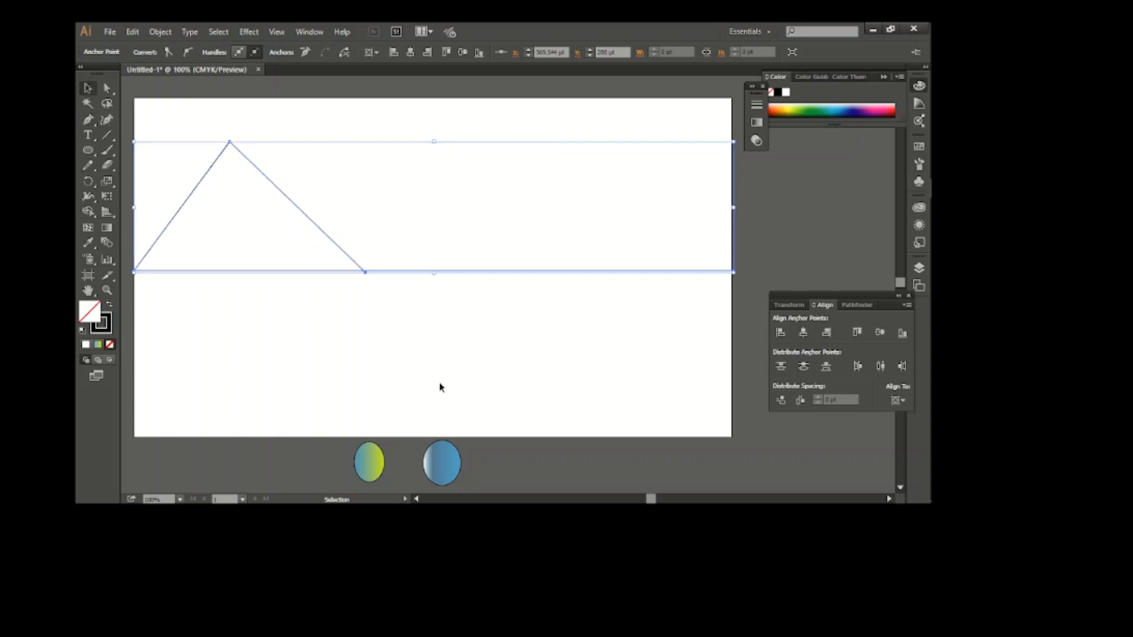
left_click(151, 372)
Draw a second, slightly lower mountain outline from the first mountain's right slope down to the horizon line.
left_click(93, 121)
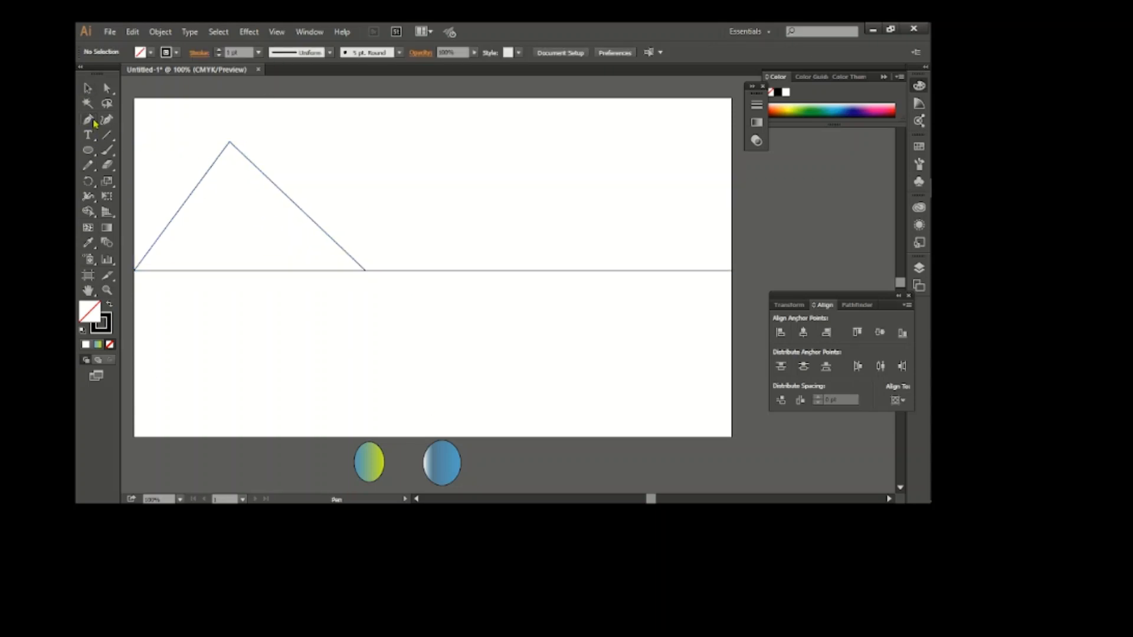
left_click(319, 228)
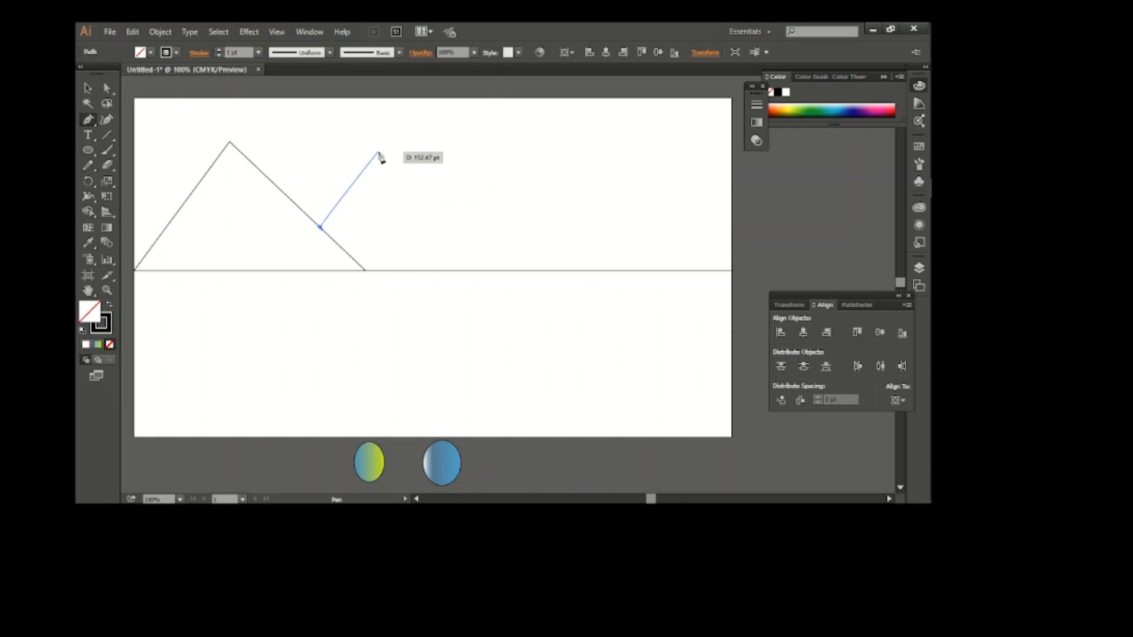
left_click(384, 154)
left_click(480, 271)
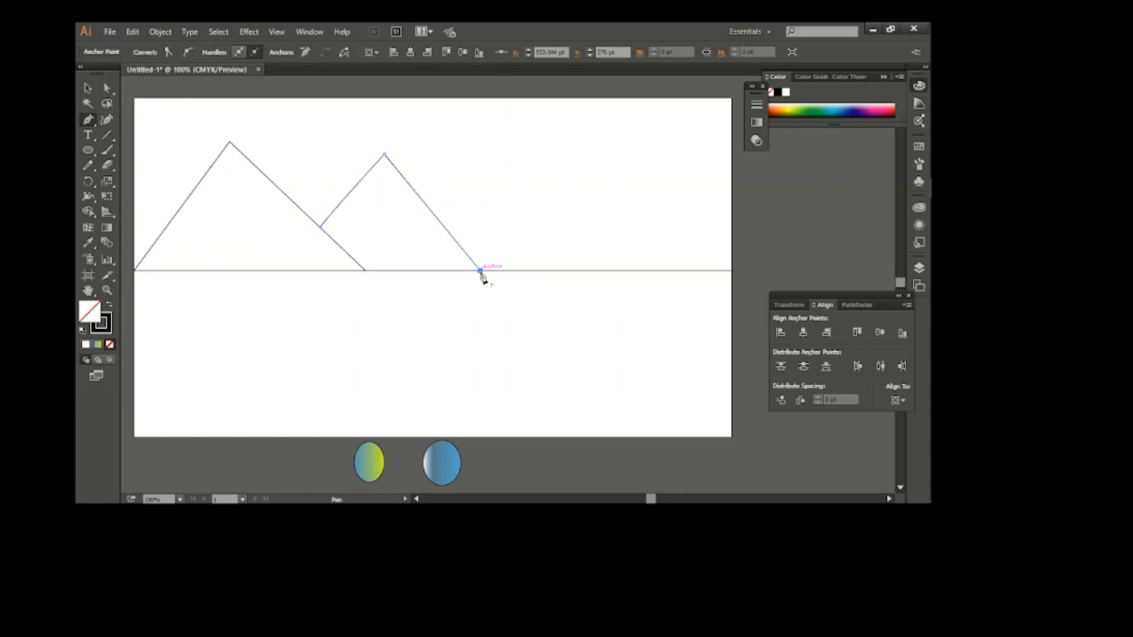
left_click(88, 88)
Draw a third mountain outline starting on the second mountain's right slope and ending on the horizon line.
left_click(88, 119)
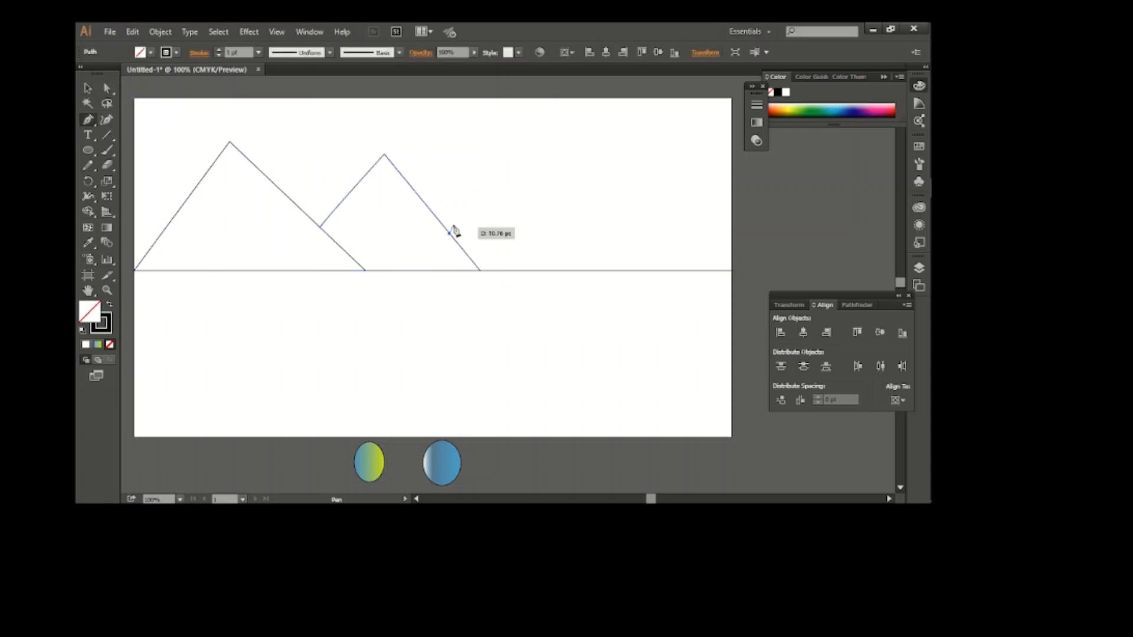
left_click(511, 165)
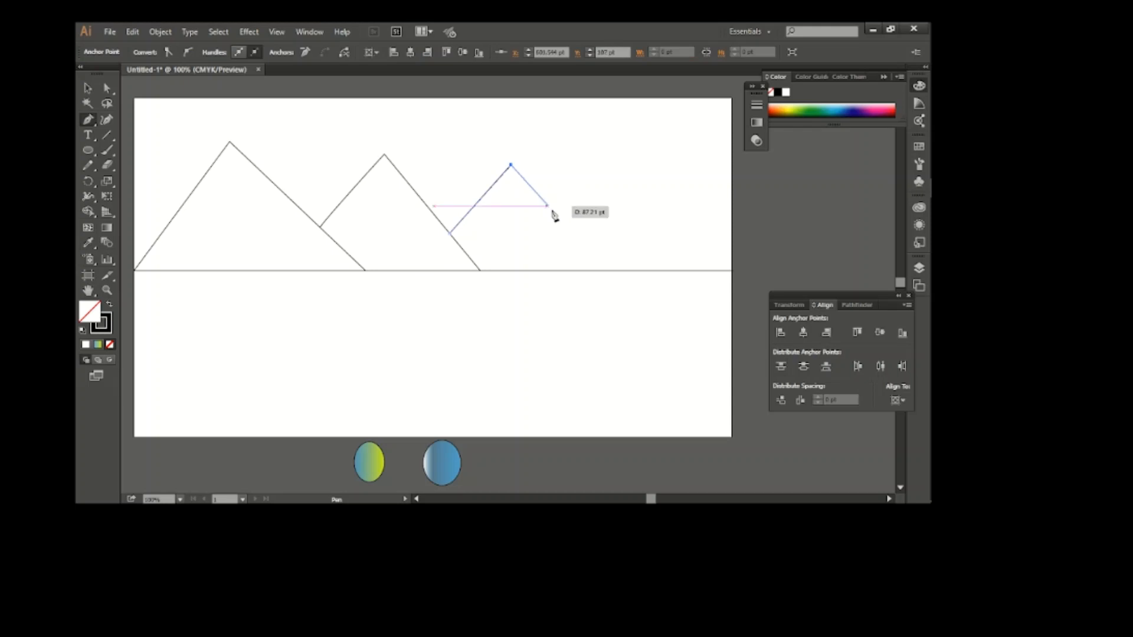
left_click(586, 270)
left_click(131, 148, "ctrl")
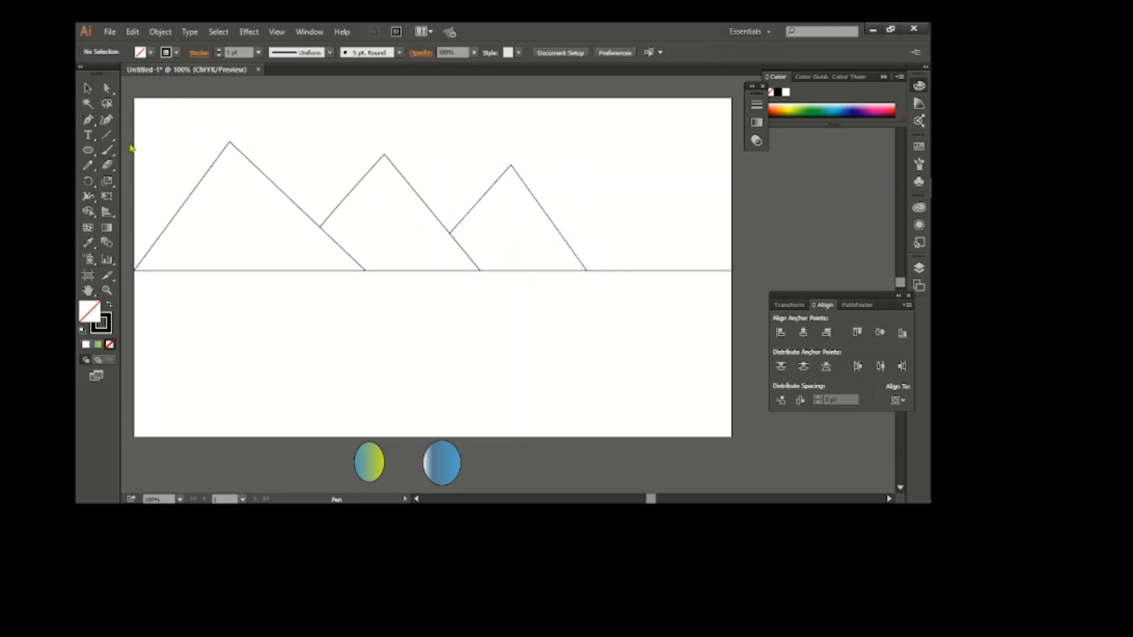
Draw a fourth, smallest mountain outline from the third mountain's right slope down to the horizon near the artboard's right edge.
left_click(565, 239)
left_click(626, 195)
left_click(698, 271)
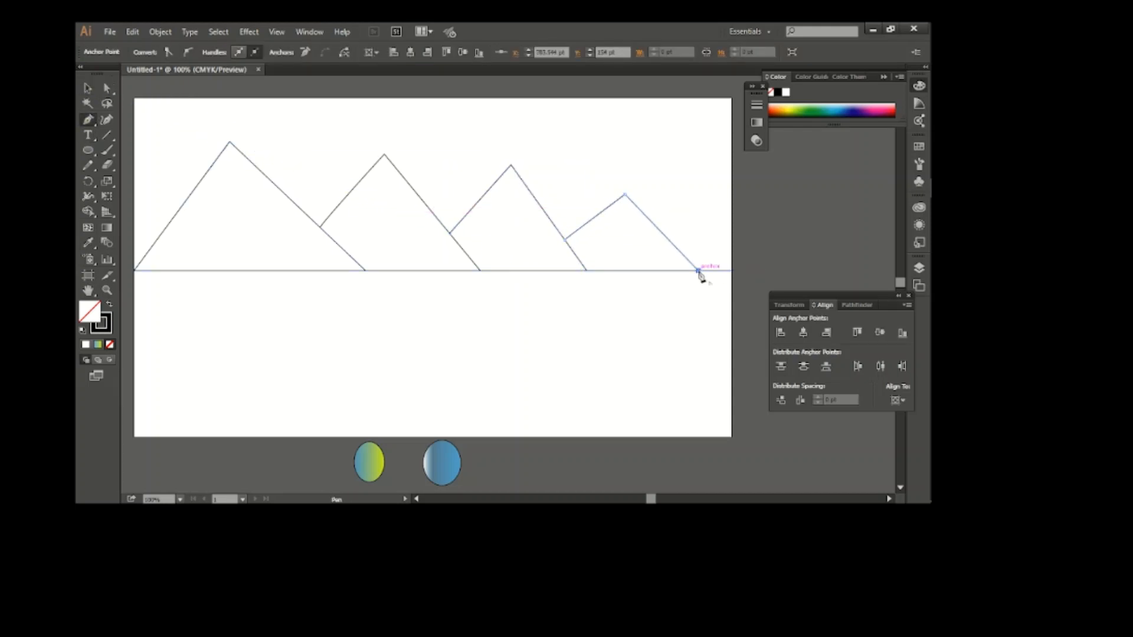
left_click(88, 88)
left_click(297, 145)
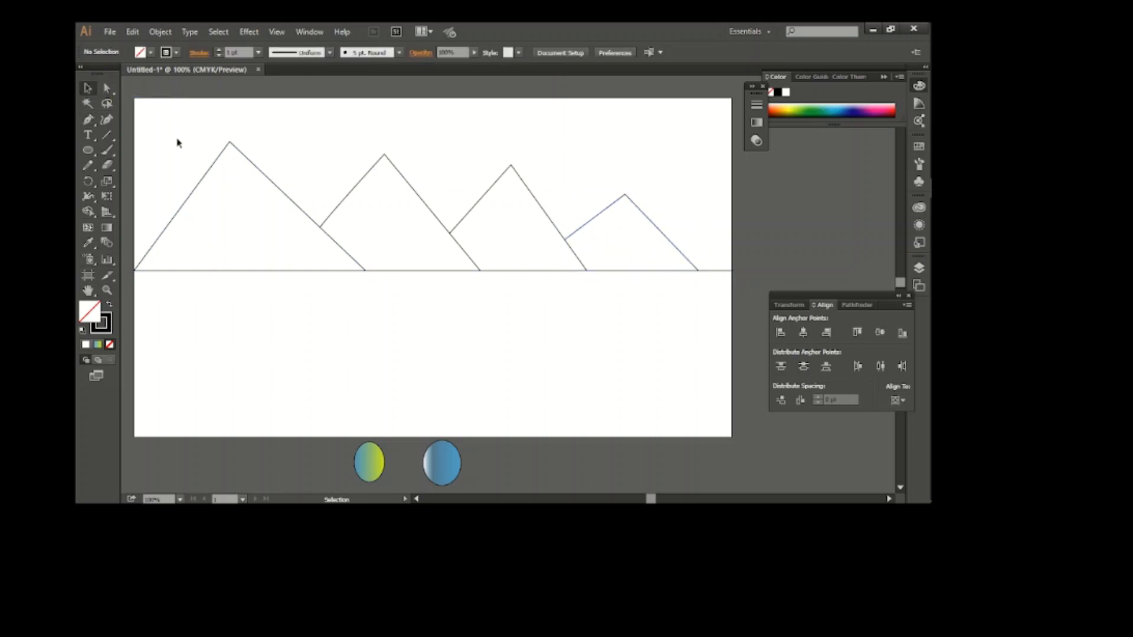
Round the peaks of all four mountains together with their live corners to a radius of about 44 pt.
left_click(106, 88)
left_click_drag(197, 127, 661, 227)
left_click_drag(511, 196, 511, 200)
left_click_drag(199, 124, 657, 224)
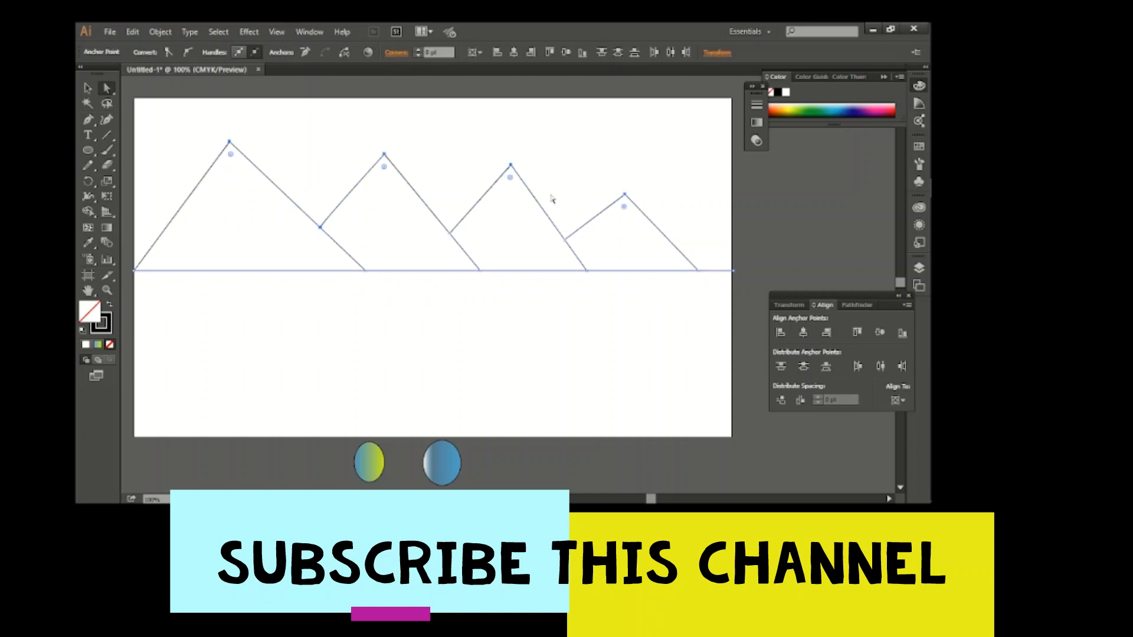
left_click_drag(511, 179, 511, 221)
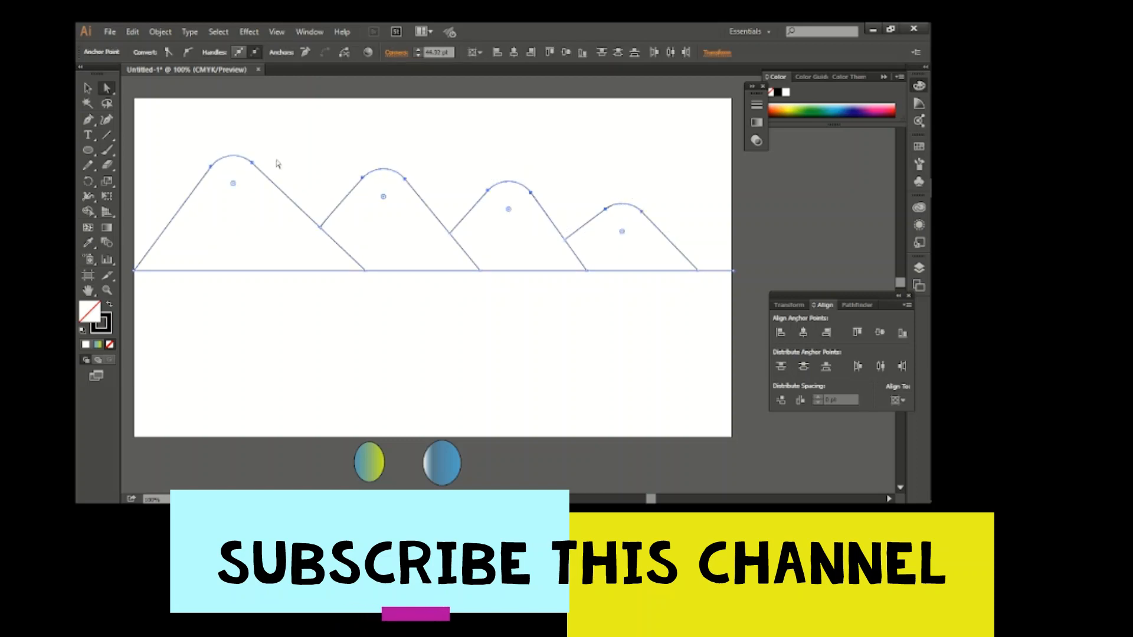
key("v")
left_click(433, 387)
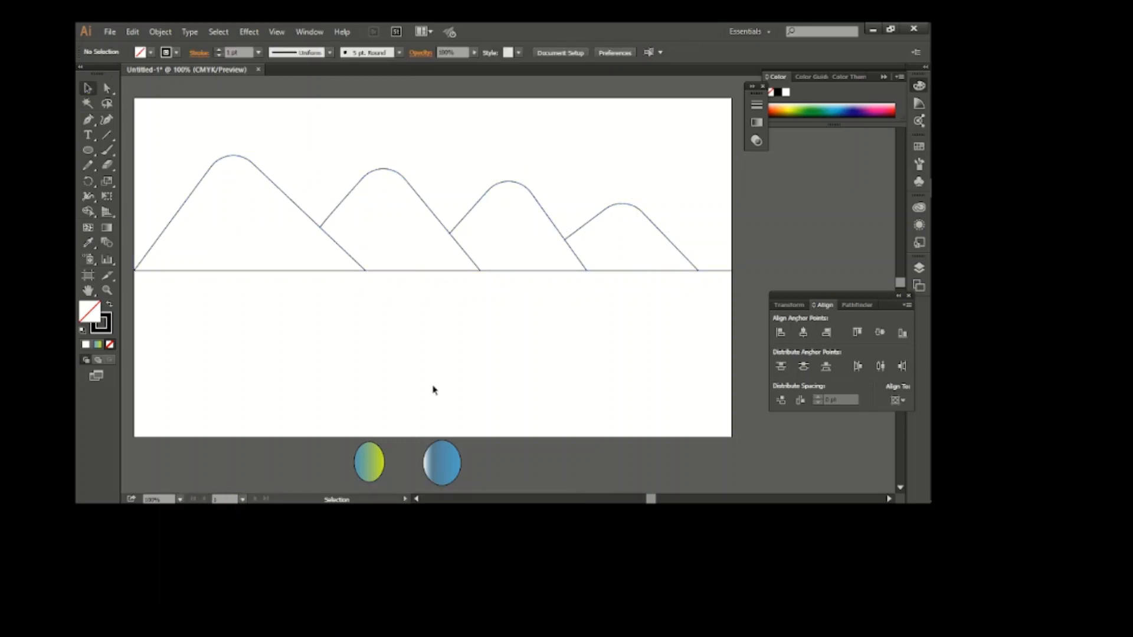
Draw a small circle as the sun above the valley between the first and second mountains.
left_click(88, 149)
left_click_drag(316, 164, 340, 189)
key("v")
left_click(455, 274)
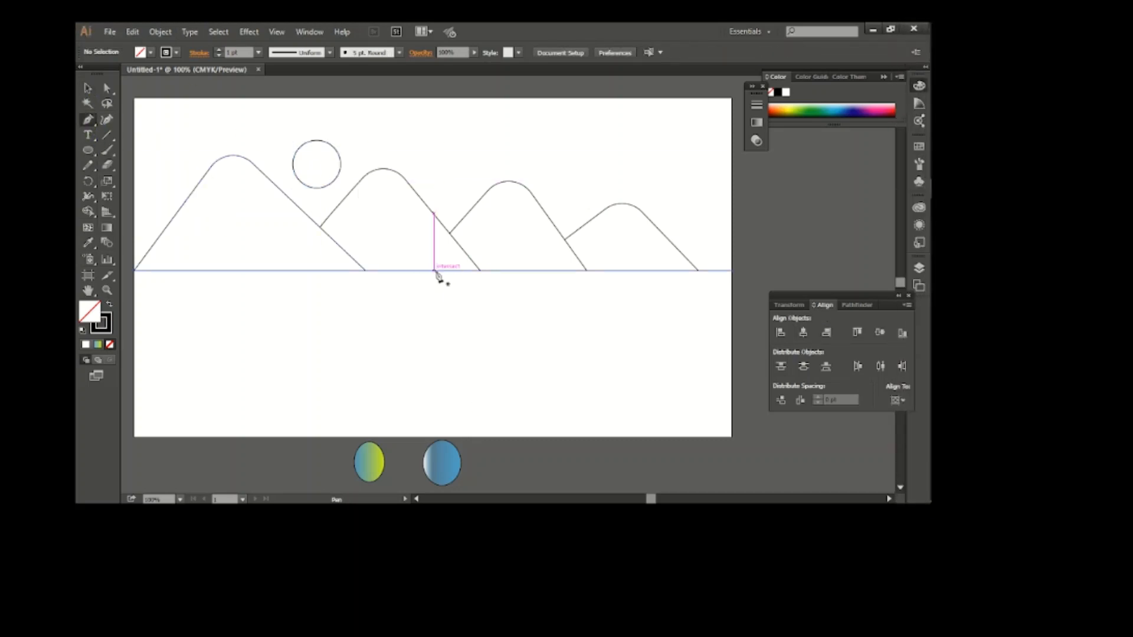
Draw a curved tree trunk path from the horizon, left of the second mountain's base, up past the third peak.
left_click(446, 271)
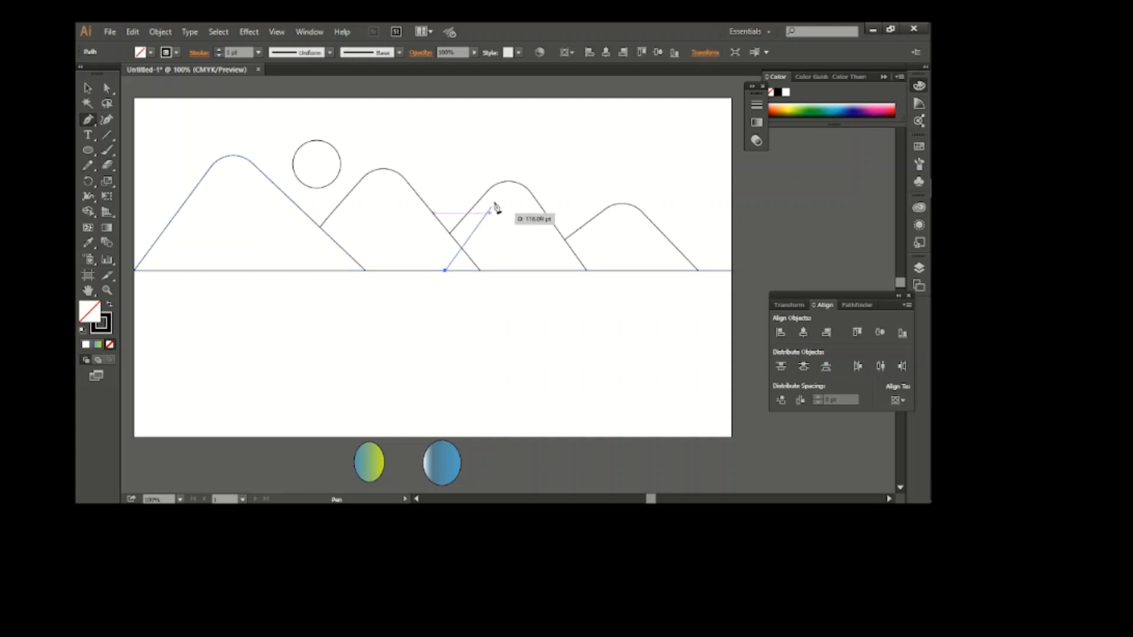
mouse_move(476, 121)
left_mouse_down()
mouse_move(472, 88)
mouse_move(477, 106)
left_mouse_up()
key("ctrl+z")
scroll(511, 284, "down", 3)
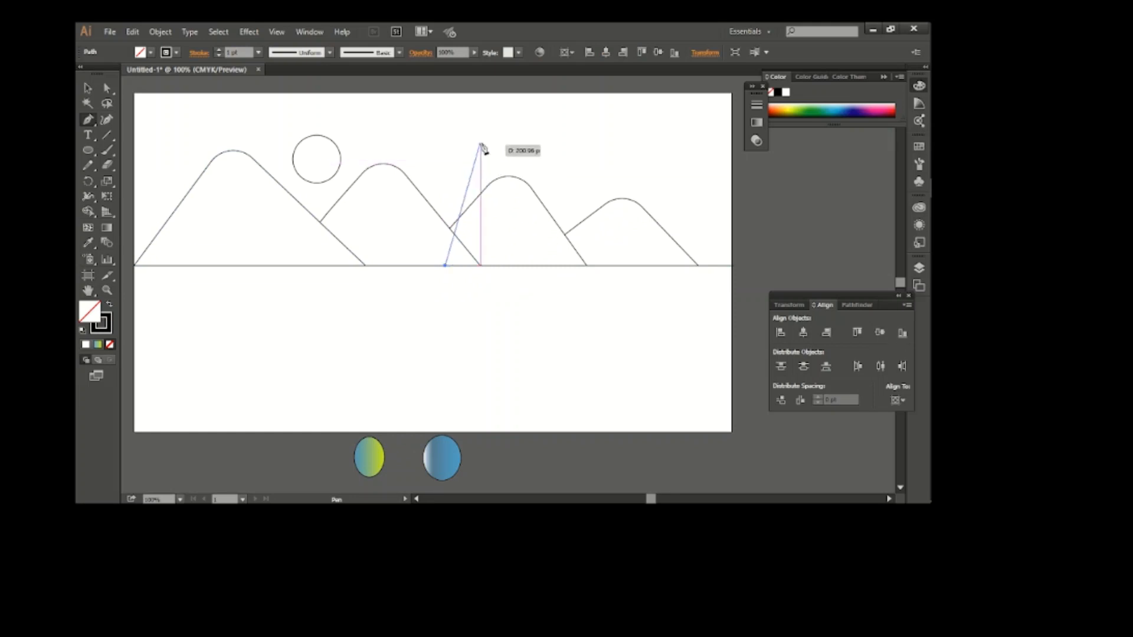
left_click_drag(481, 137, 475, 104)
left_click(481, 137)
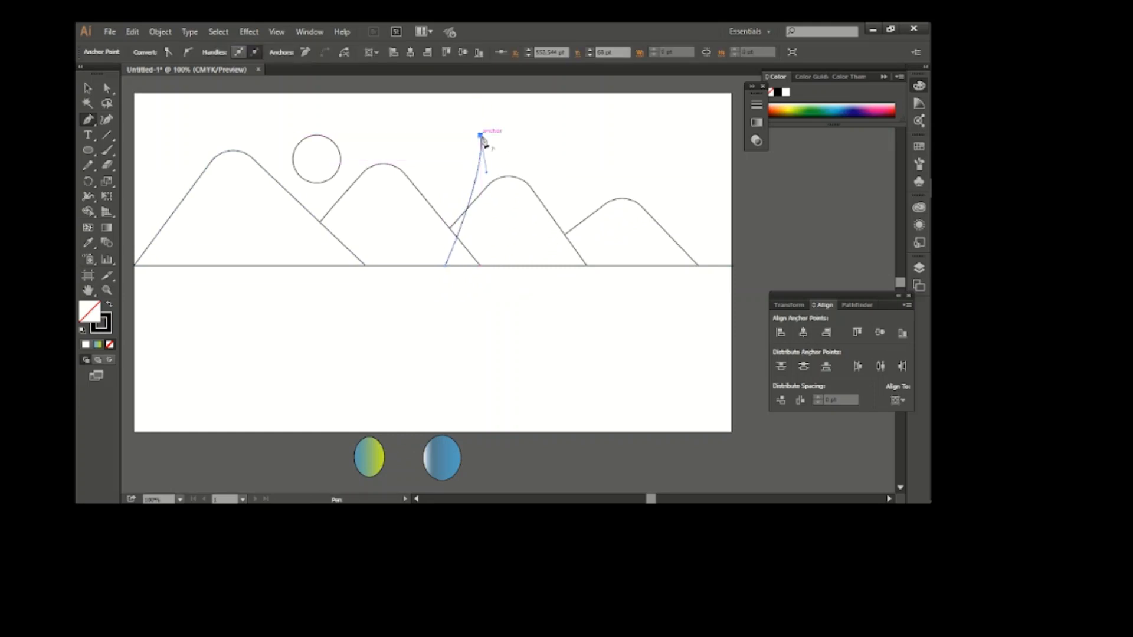
Draw a second, more strongly curved trunk path from the horizon beside the first, ending at the same height.
left_click(485, 265)
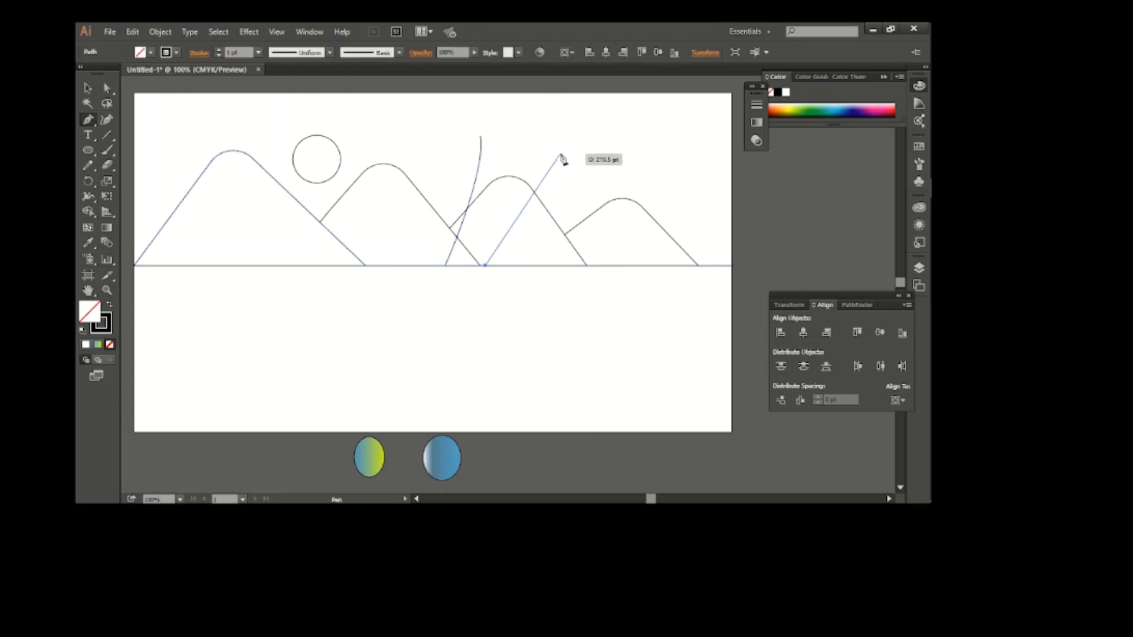
left_click_drag(554, 136, 540, 112)
left_click(553, 206)
left_click(87, 88)
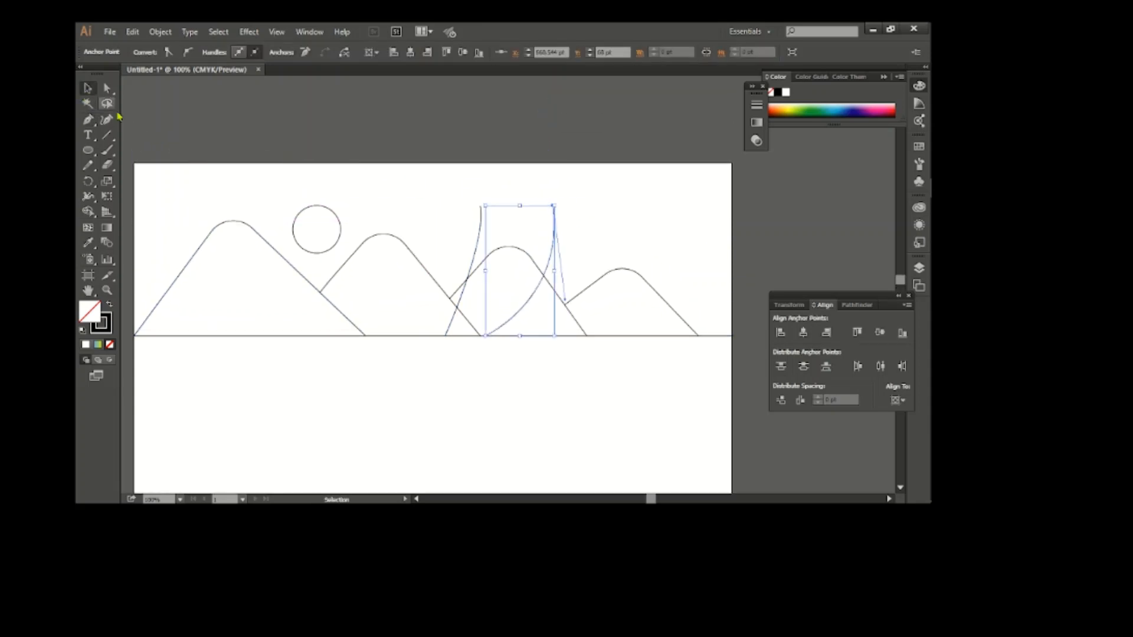
Select both trunk paths and set their stroke weight to 35 pt.
scroll(435, 164, "down", 5)
left_click(459, 103)
left_click_drag(472, 109, 553, 139)
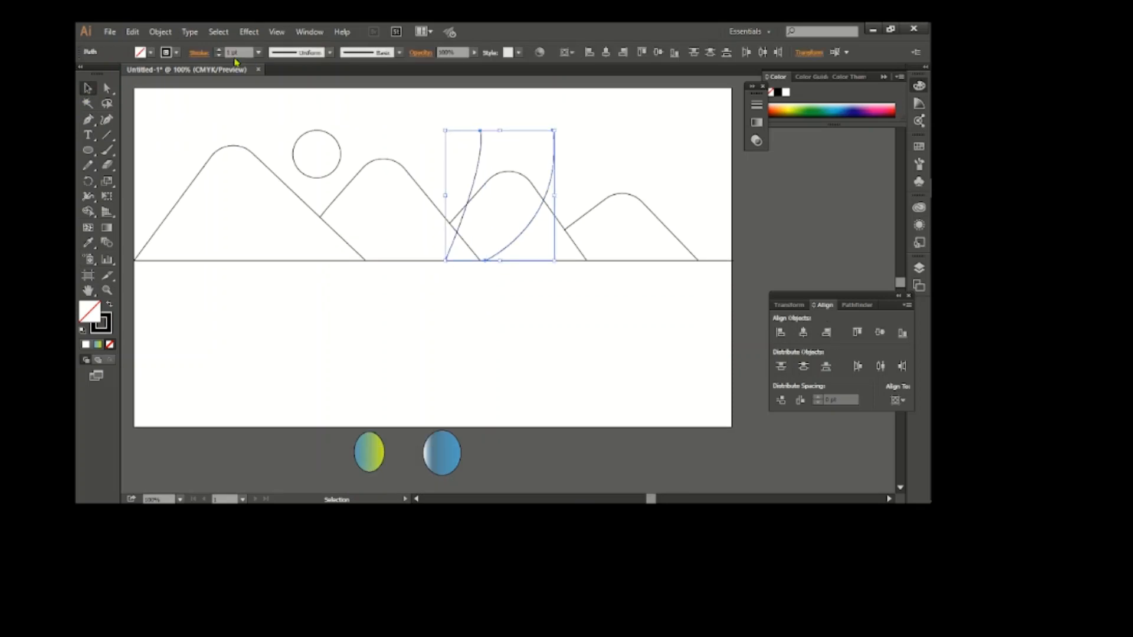
key("Up")
key("Up")
key("Up")
key("Up")
key("Up")
key("Up")
key("Up")
key("Up")
key("Up")
key("Up")
key("Up")
key("Up")
key("Up")
key("Up")
key("Up")
key("Up")
key("Up")
key("Up")
key("Up")
key("Up")
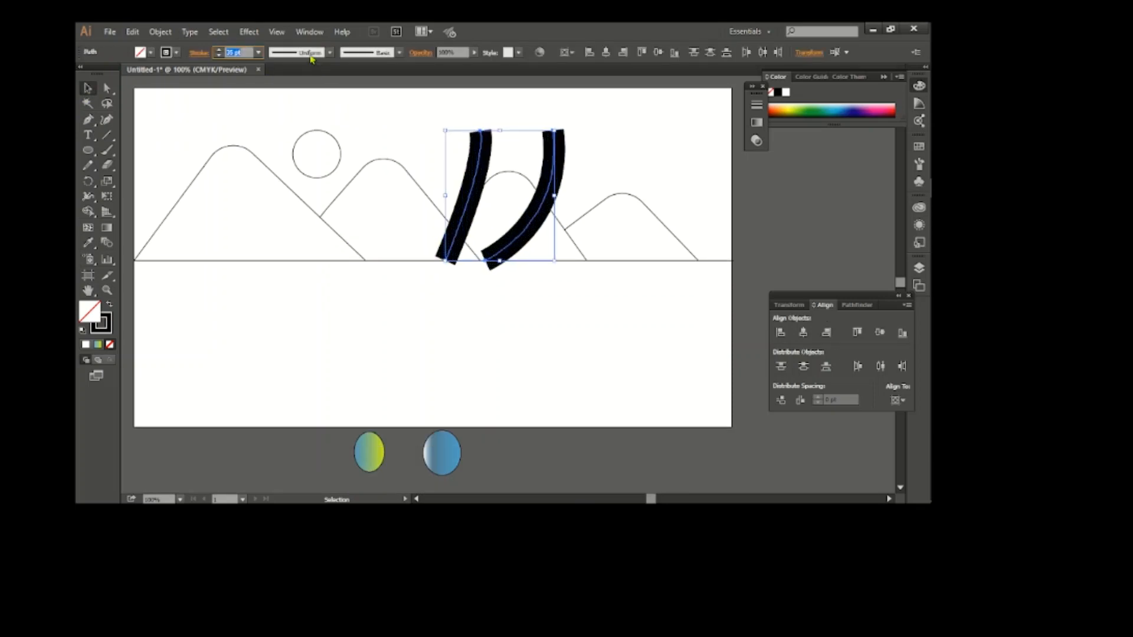
Apply a tapered width profile to both trunks and stretch their bases slightly below the horizon line.
left_click(313, 55)
left_click(288, 151)
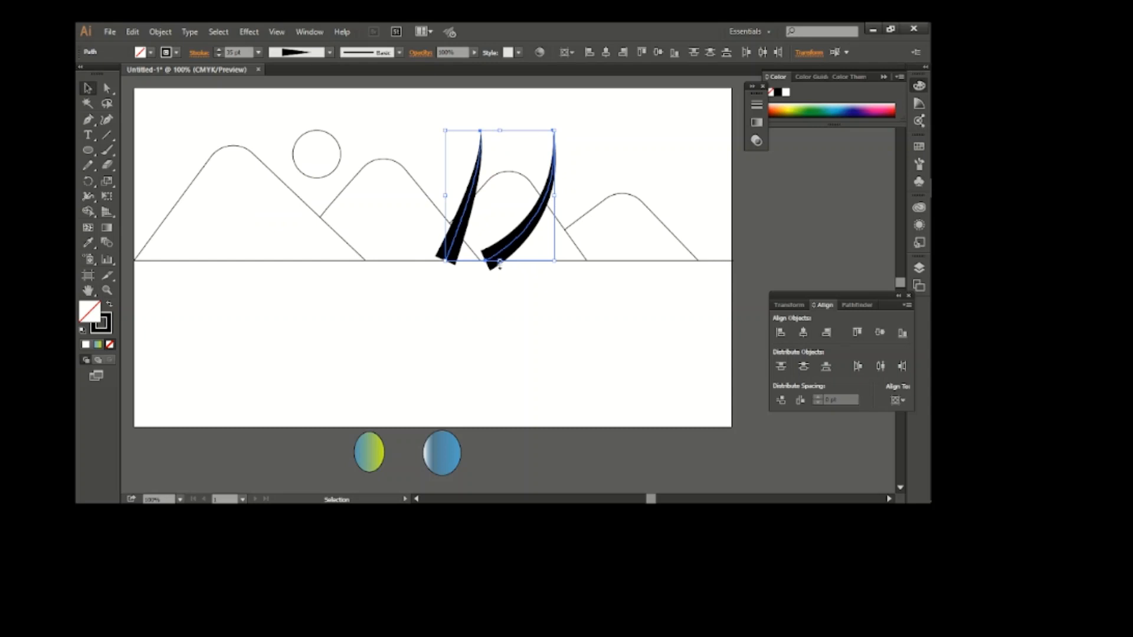
left_click(508, 296)
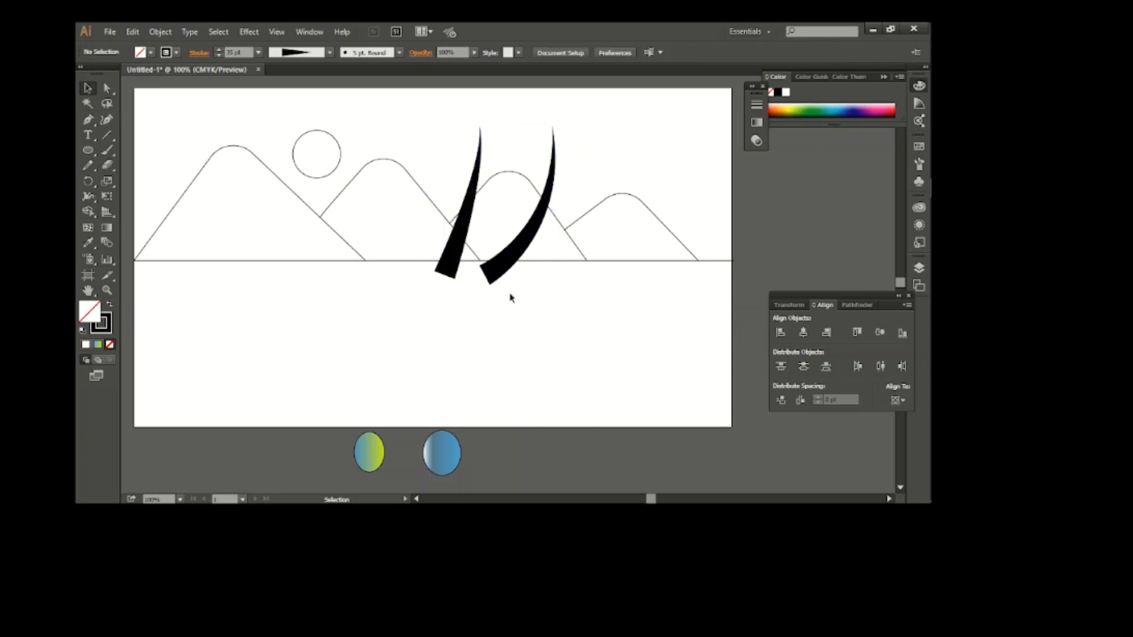
Move the right trunk left until its base touches the left trunk's base.
left_click(500, 266)
key("Left")
key("Left")
key("Left")
key("Left")
key("Left")
key("Left")
key("Left")
key("Left")
key("Left")
key("Left")
key("Left")
key("Left")
key("Left")
key("Left")
key("Left")
key("Left")
key("Left")
key("Left")
key("Left")
key("Left")
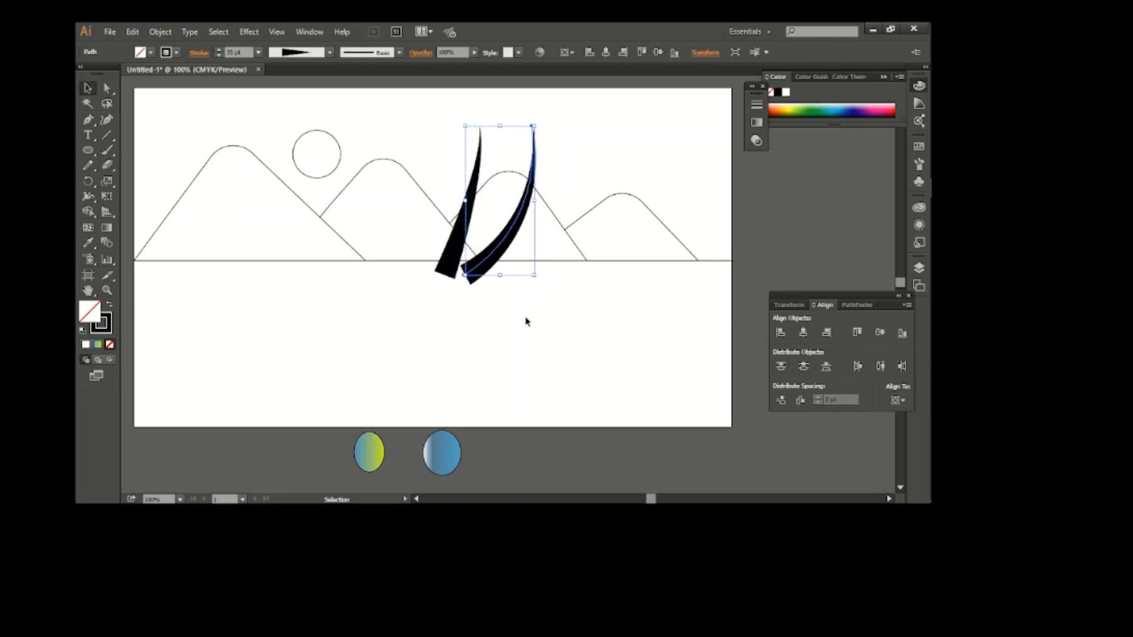
key("Left")
key("Left")
key("Left")
key("Left")
left_click(500, 302)
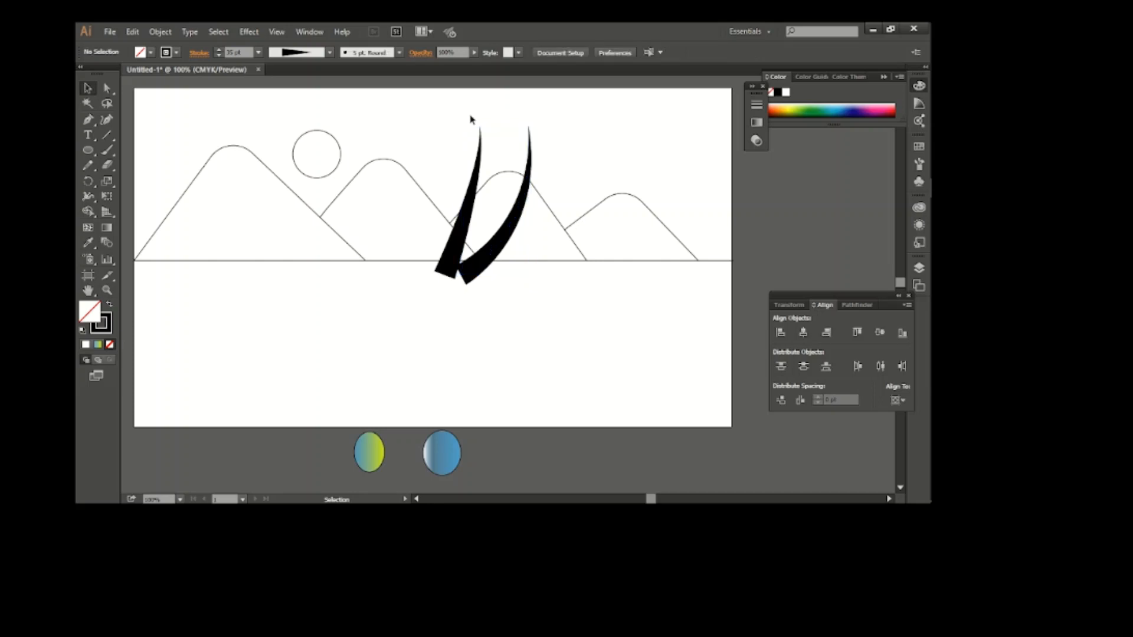
Select both trunks and expand their stroke appearance into filled shapes.
left_click_drag(516, 135, 544, 148)
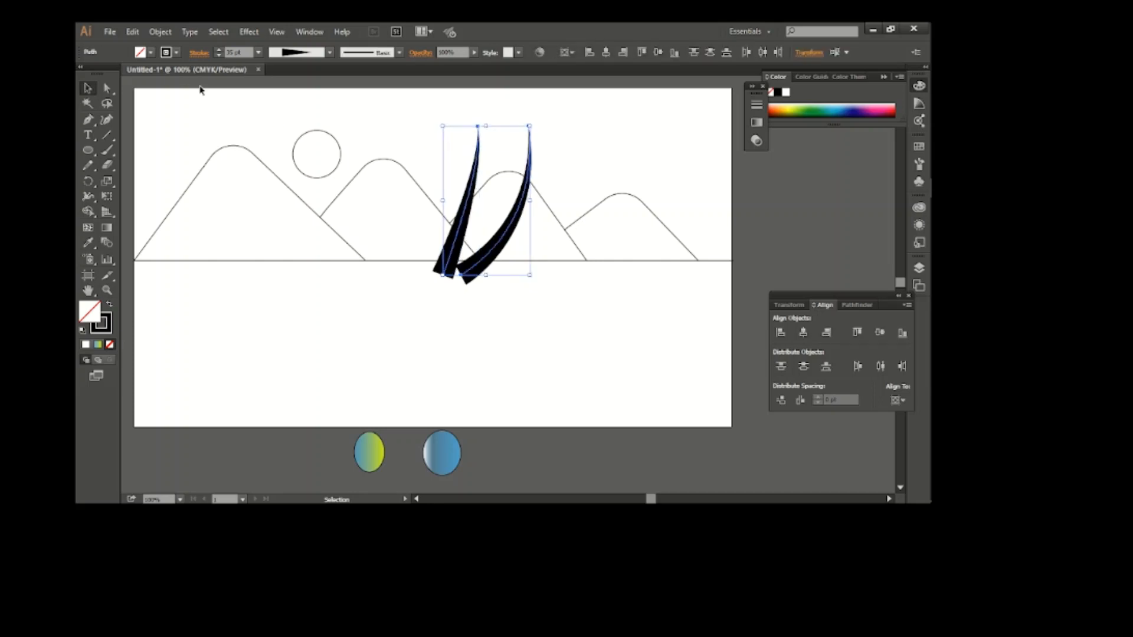
left_click(160, 31)
left_click(199, 178)
Select the trunks with the horizon and mountains, and cut off the trunk ends below the horizon with Shape Builder.
key("ctrl+a")
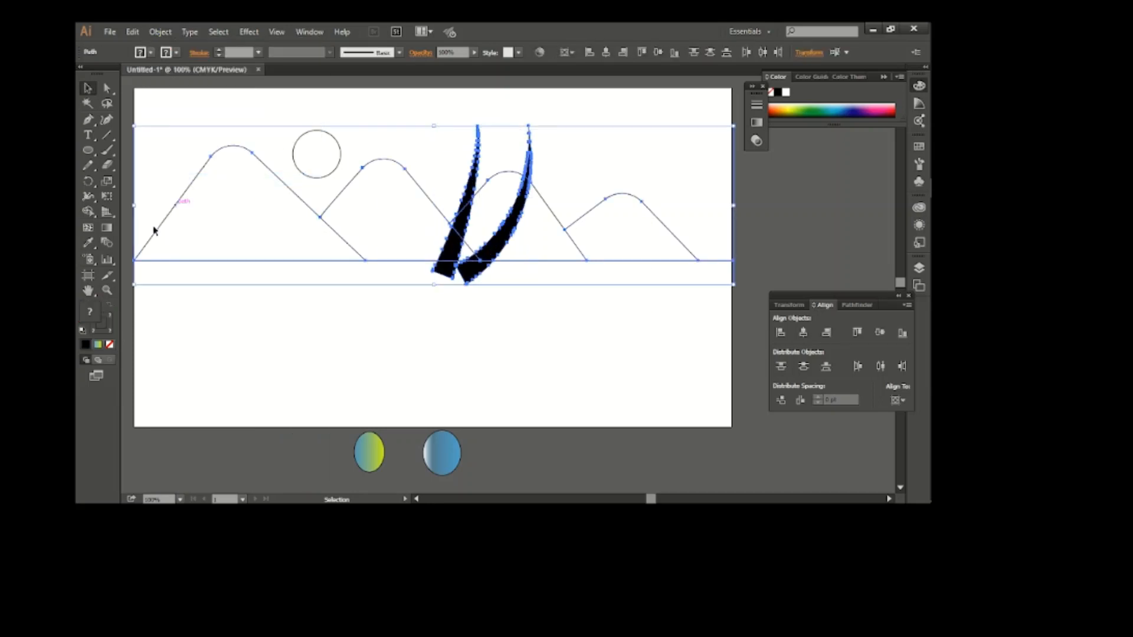
left_click(88, 213)
left_click_drag(414, 290, 511, 273)
key("v")
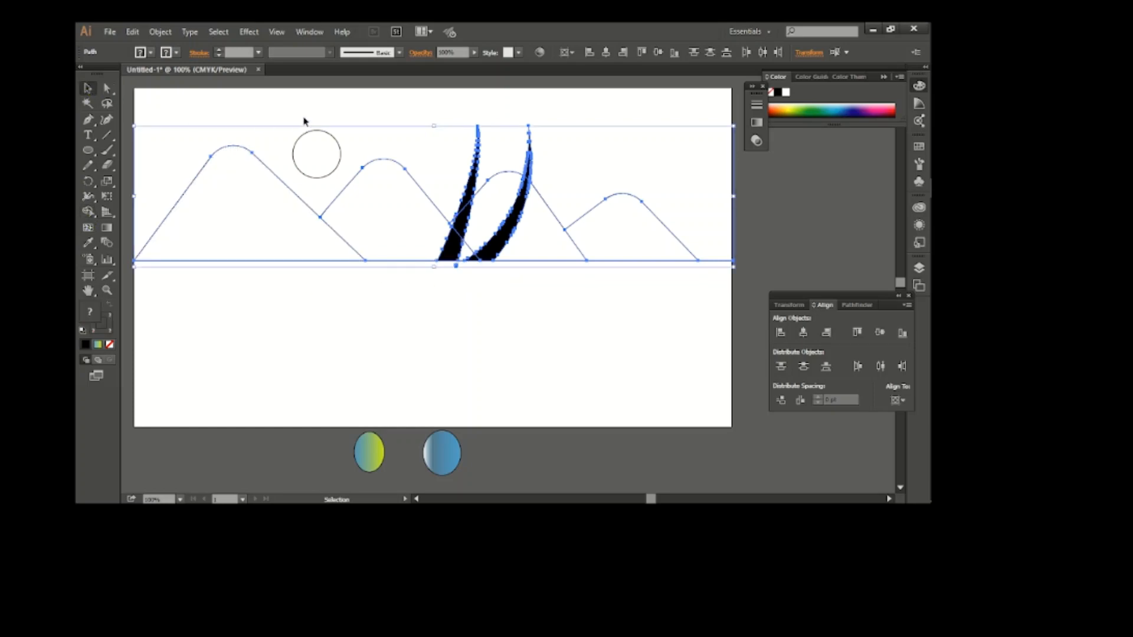
left_click(303, 119)
Delete the small leftover trunk fragment just below the horizon line.
left_click(457, 266)
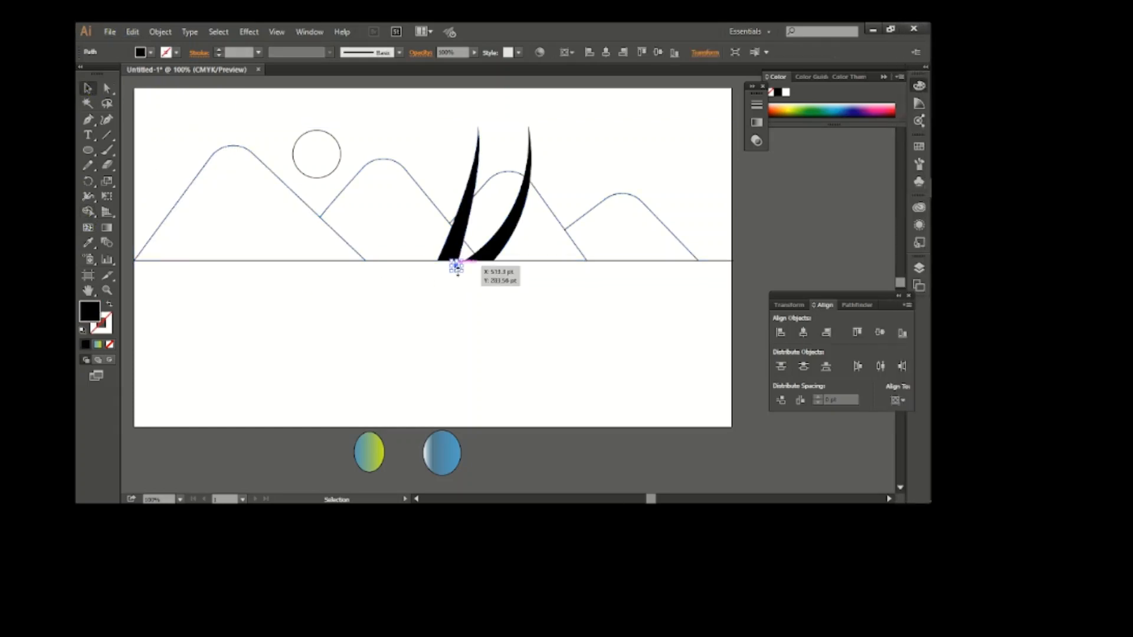
left_click(486, 325)
left_click(458, 267)
key("Delete")
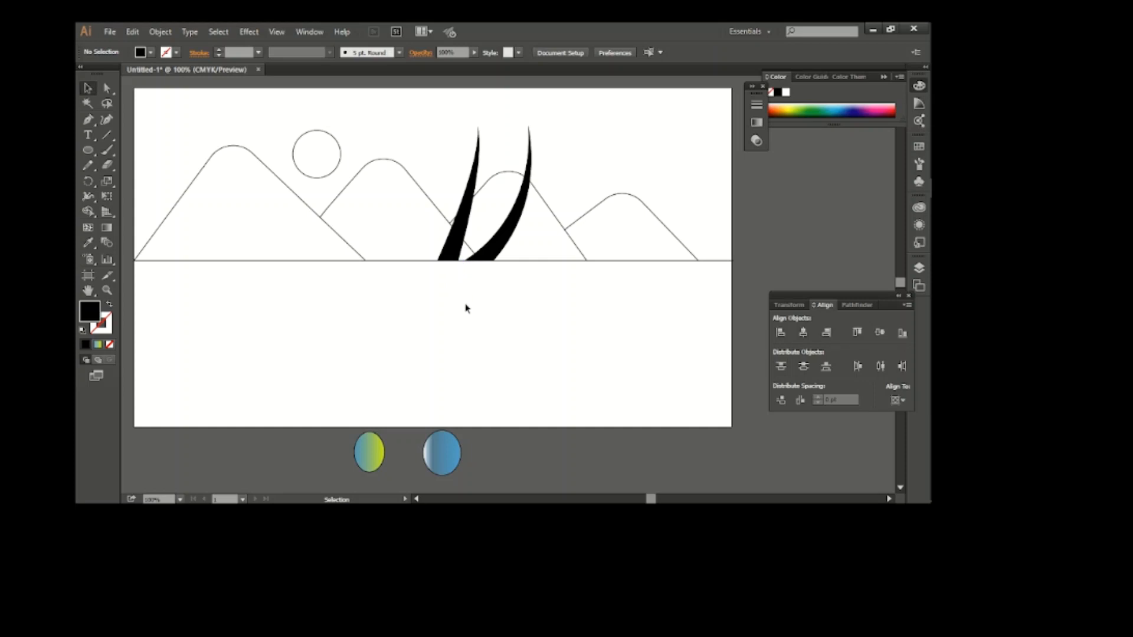
Select both trimmed trunks and shift them slightly left along the horizon line.
left_click(454, 249)
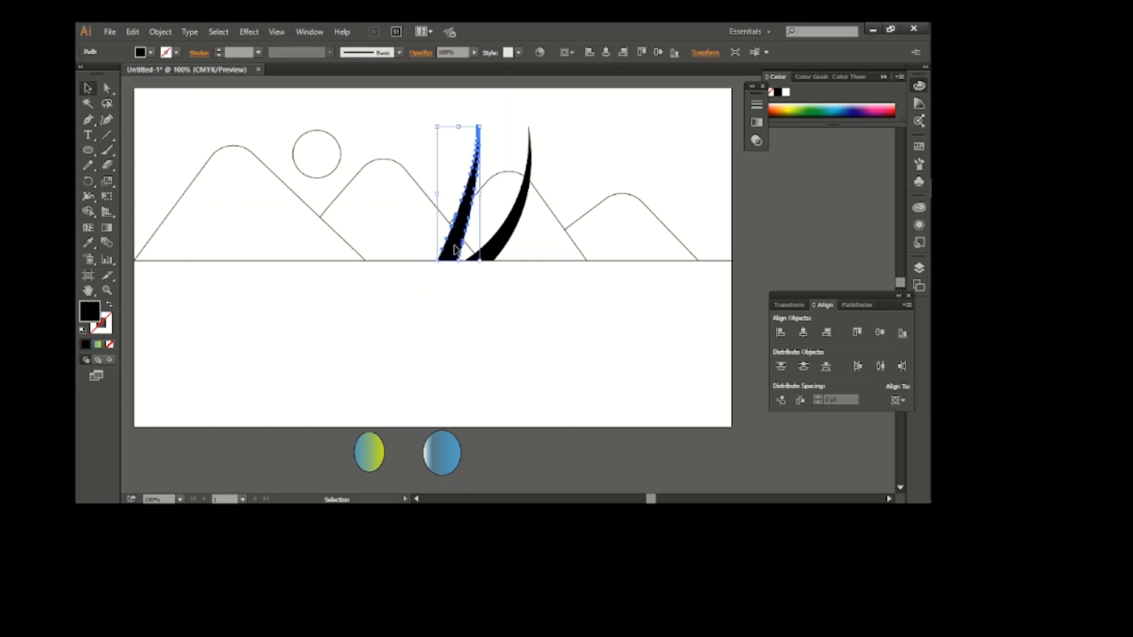
left_click_drag(455, 249, 481, 256)
left_click(471, 273)
left_click(485, 255)
left_click(481, 316)
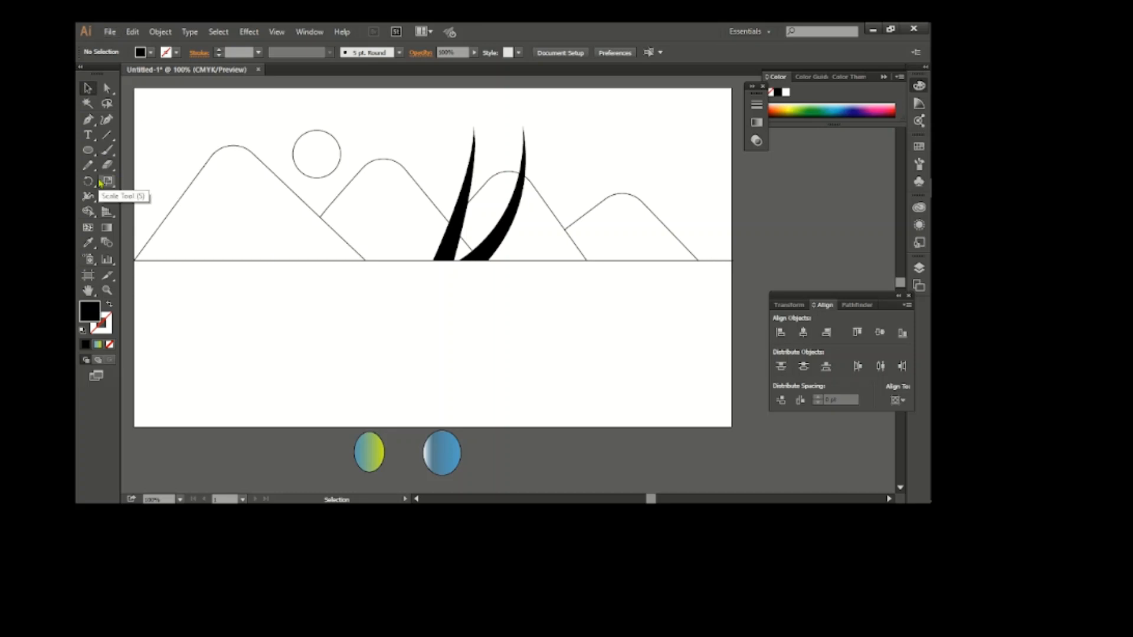
Sketch a crown of seven wavy-edged palm leaves around the tip of the left trunk with the Pencil tool and fill it black.
left_click_drag(88, 166, 142, 182)
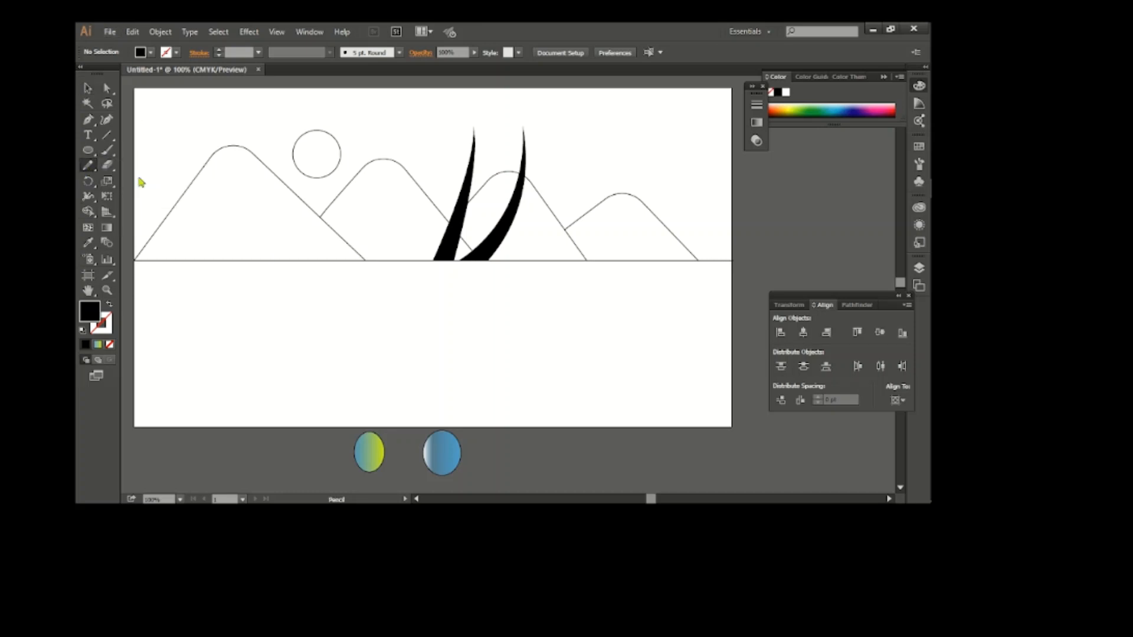
key("ctrl+plus")
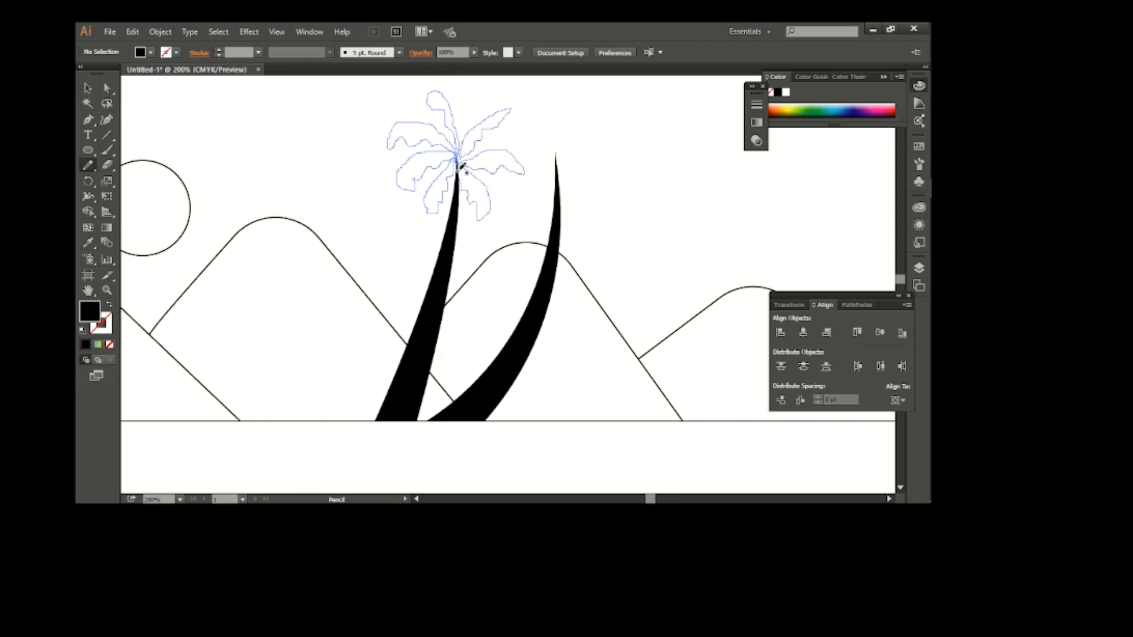
key("v")
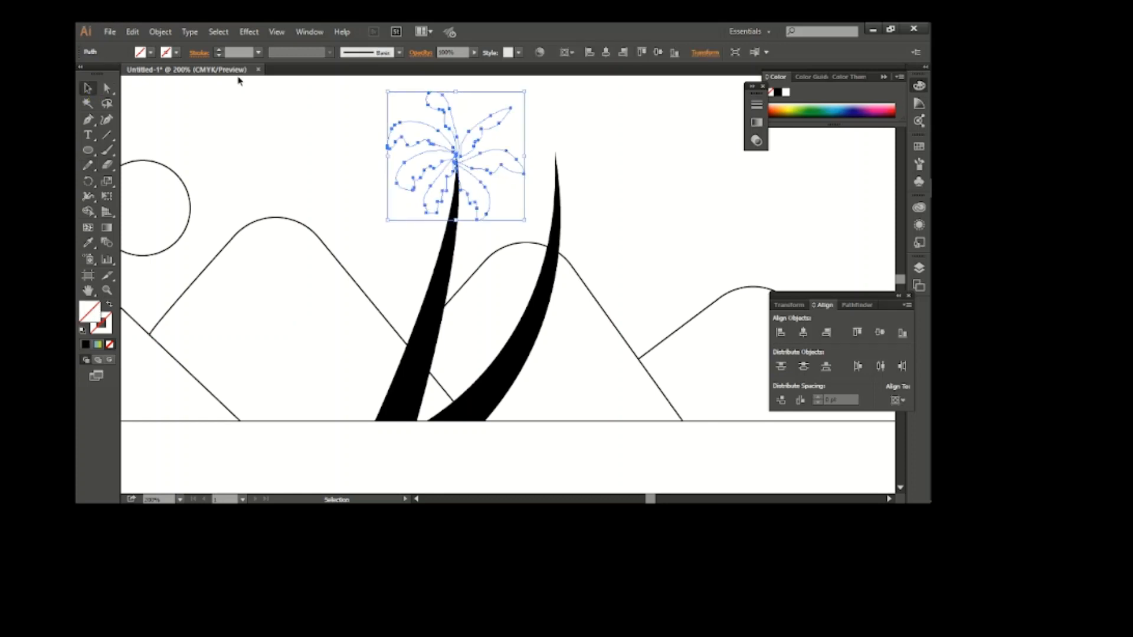
left_click(144, 55)
left_click(106, 74)
left_click(298, 142)
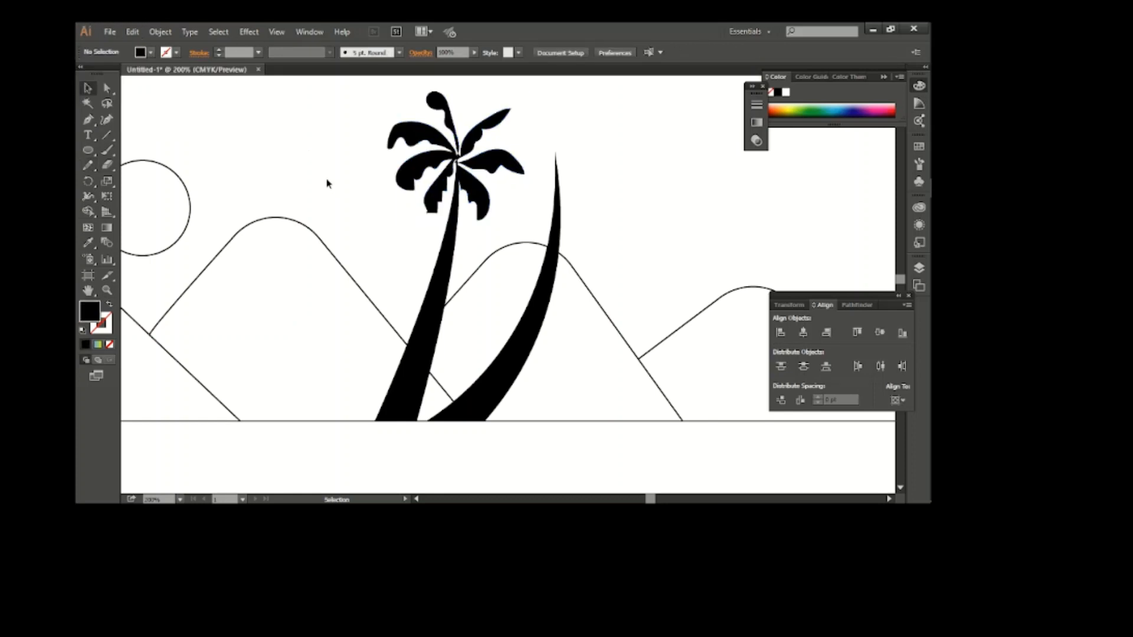
Duplicate the palm leaves onto the tip of the second trunk, and nudge the whole second palm to the right along the horizon.
left_click_drag(491, 167, 601, 168)
left_click(658, 218)
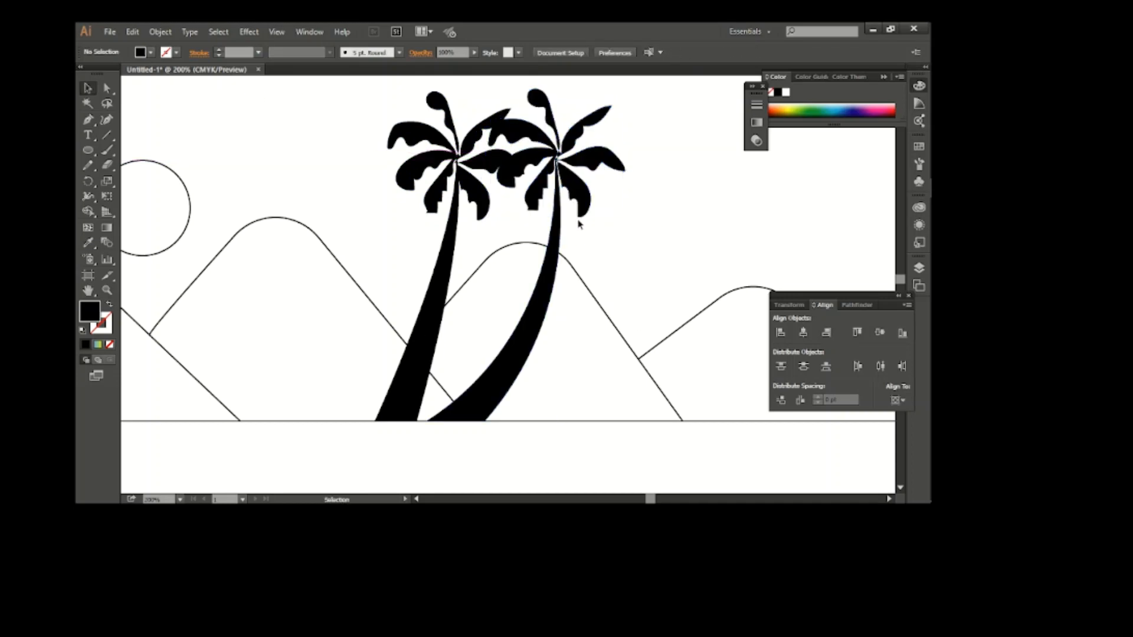
left_click(557, 185)
key("Right")
key("Right")
key("Right")
key("Right")
key("Right")
key("Right")
key("Right")
key("Right")
key("Right")
key("Right")
key("Right")
key("Right")
key("Right")
key("Right")
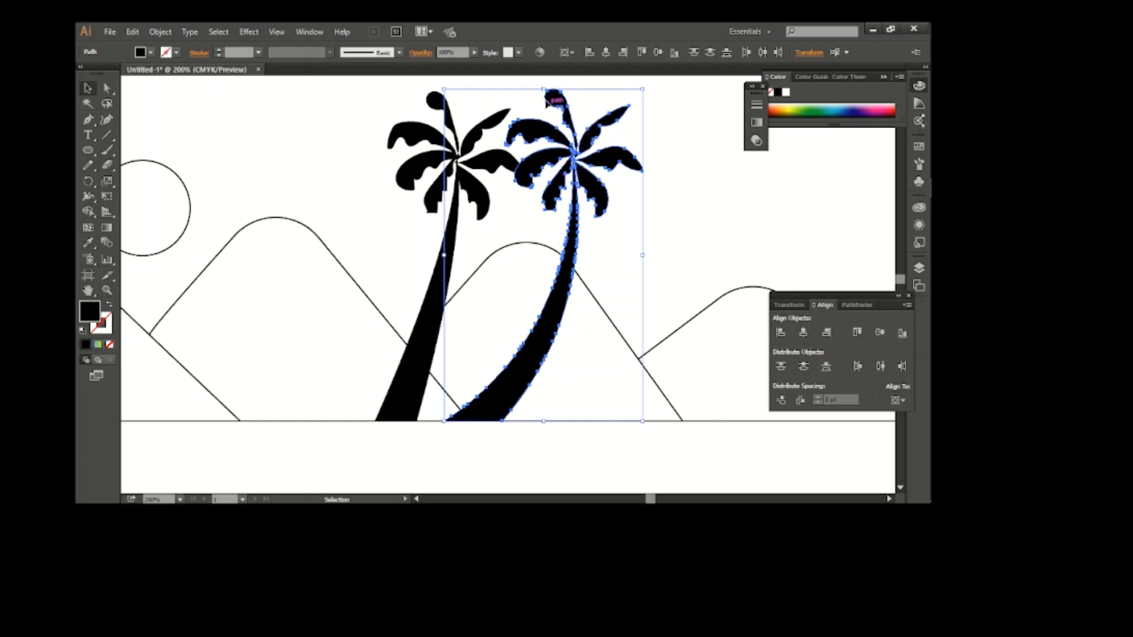
Scale down the second palm so it stands shorter than the first, keeping its base on the horizon.
left_click_drag(546, 90, 572, 101)
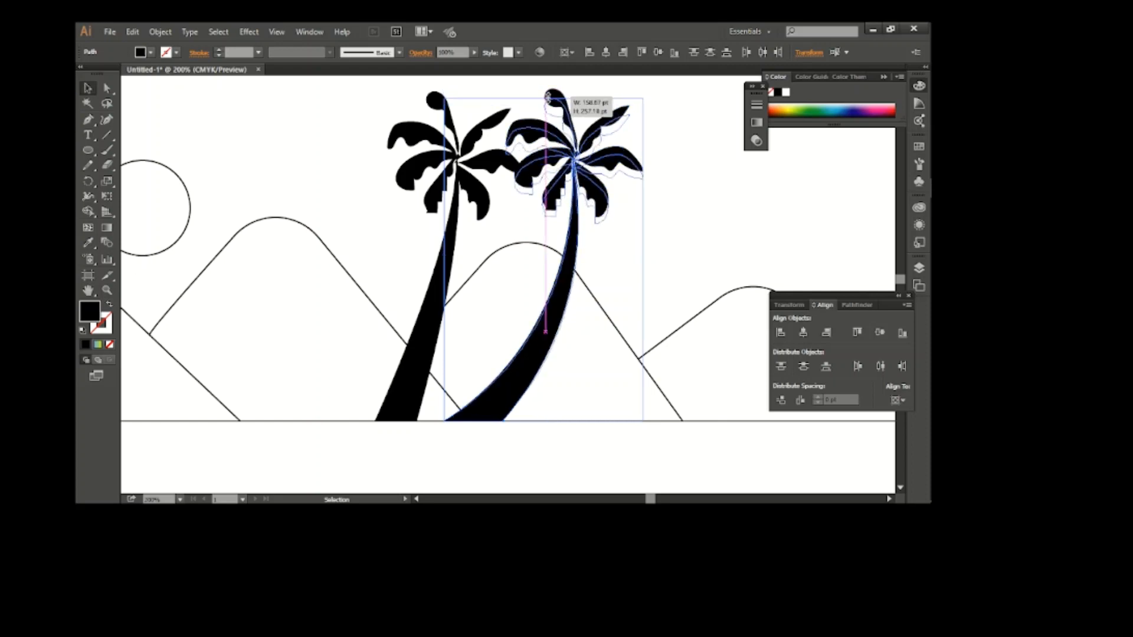
left_click(681, 195)
left_click(563, 148)
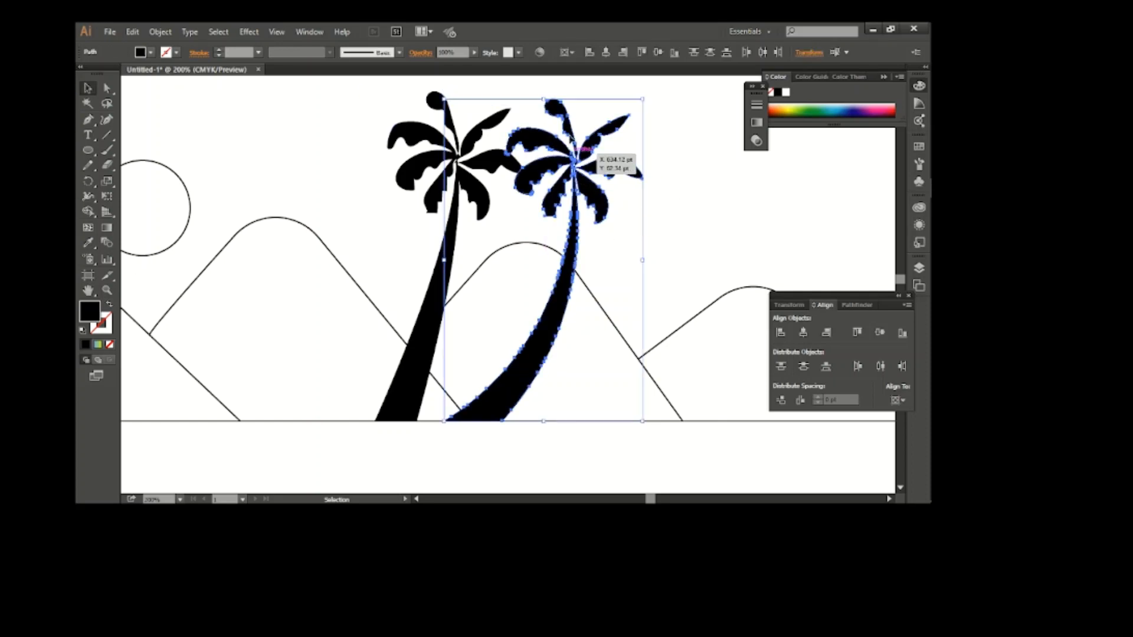
left_click_drag(543, 99, 570, 127)
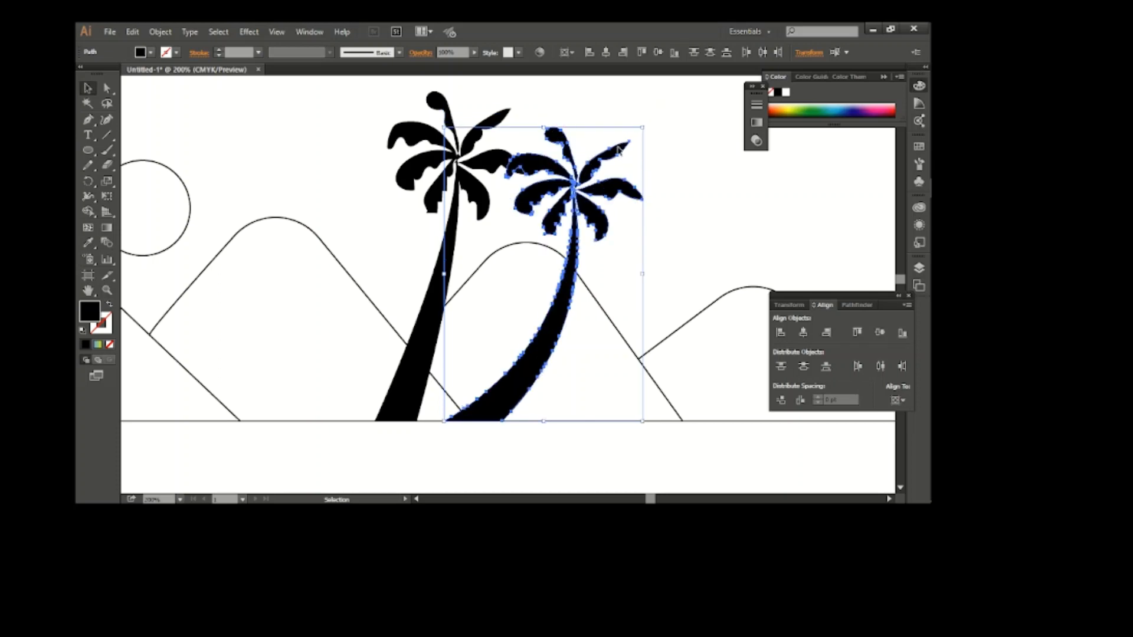
left_click_drag(642, 127, 617, 160)
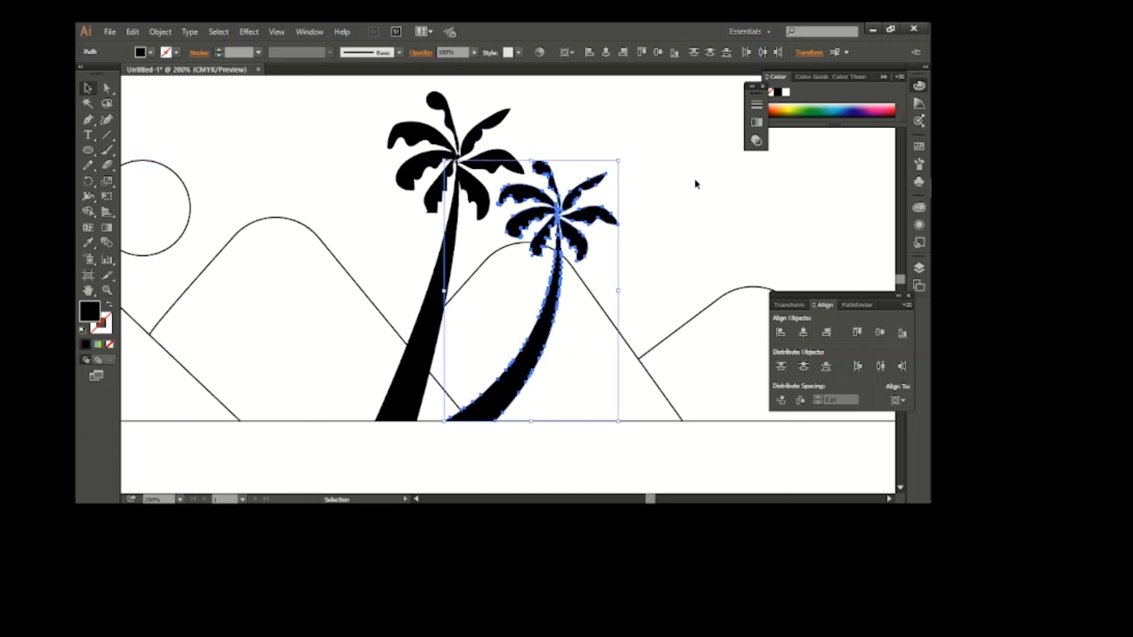
left_click(697, 184)
Draw a rectangle covering the whole artboard, with a black stroke and no fill.
scroll(411, 302, "down", 1)
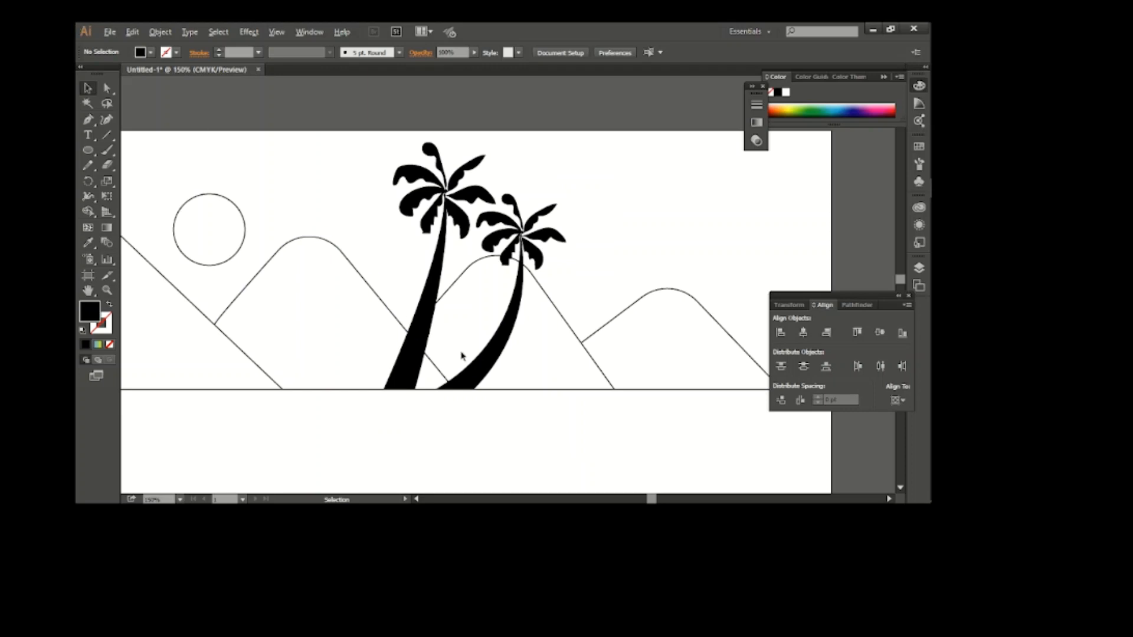
key("ctrl+1")
left_click_drag(88, 150, 135, 151)
left_click_drag(151, 107, 769, 447)
left_click(88, 89)
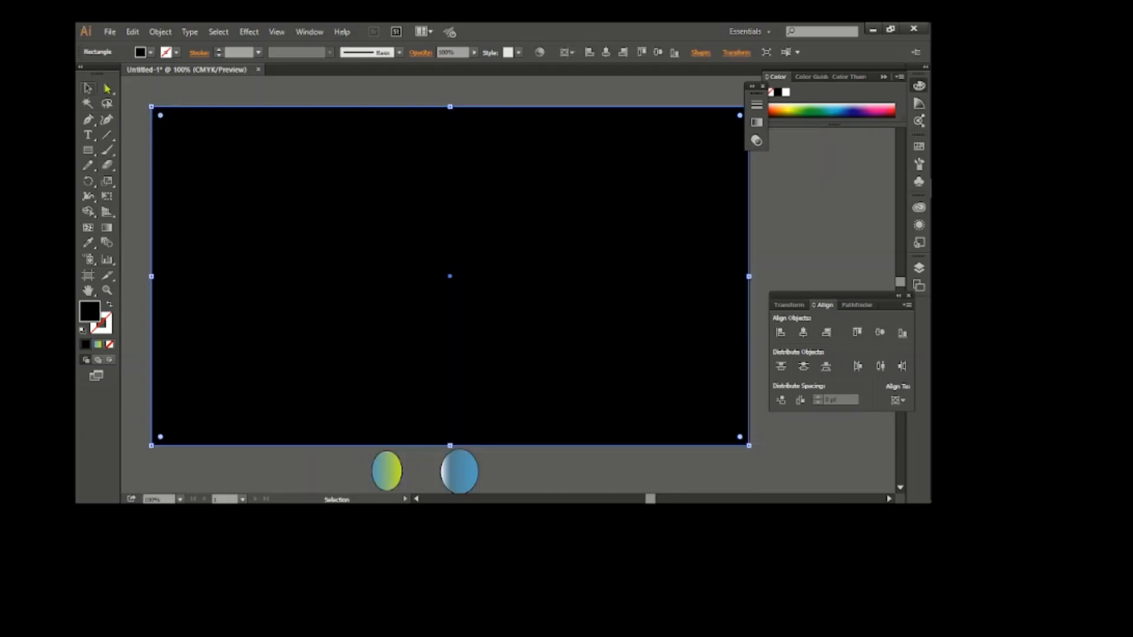
left_click(166, 52)
left_click(110, 72)
left_click(140, 51)
left_click(84, 71)
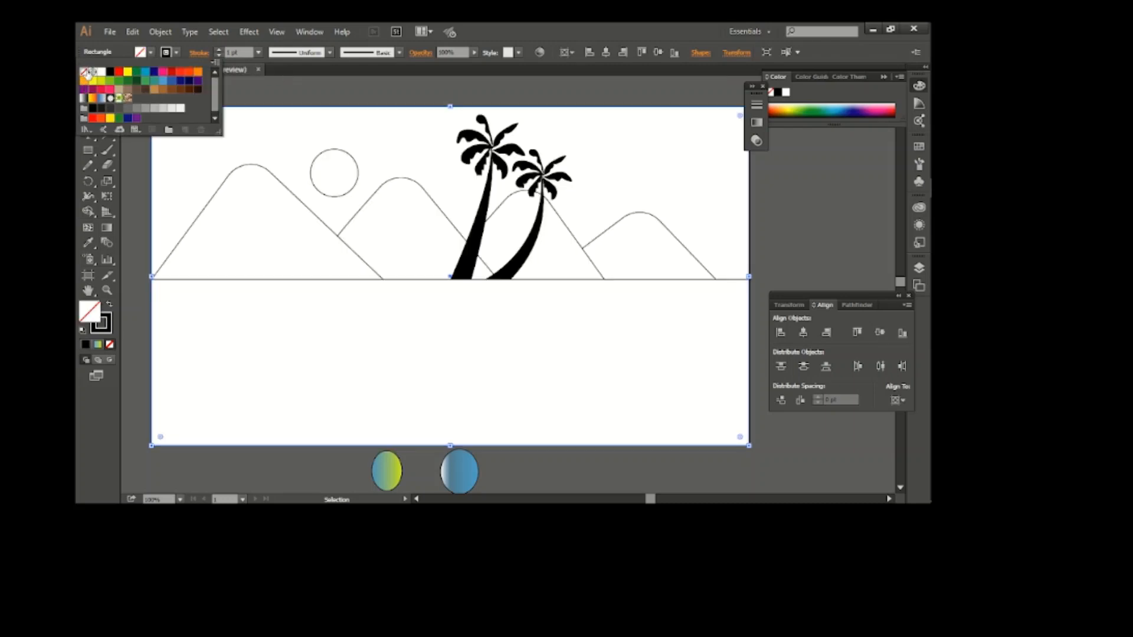
left_click(216, 156)
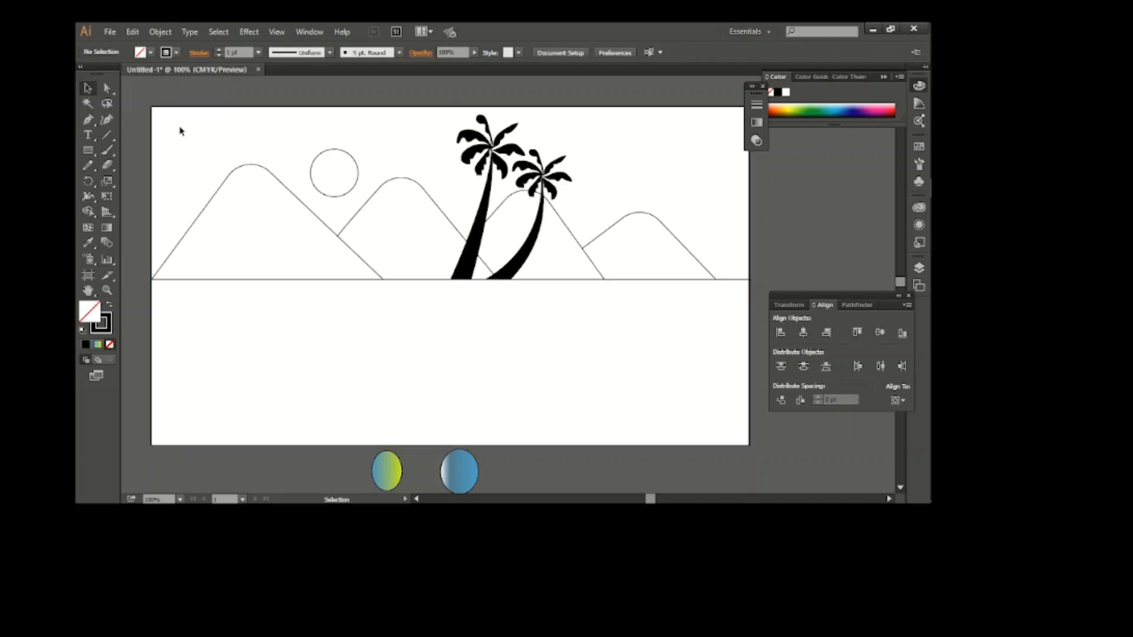
Select the whole scene and fill all the mountain areas with green using Shape Builder.
key("ctrl+a")
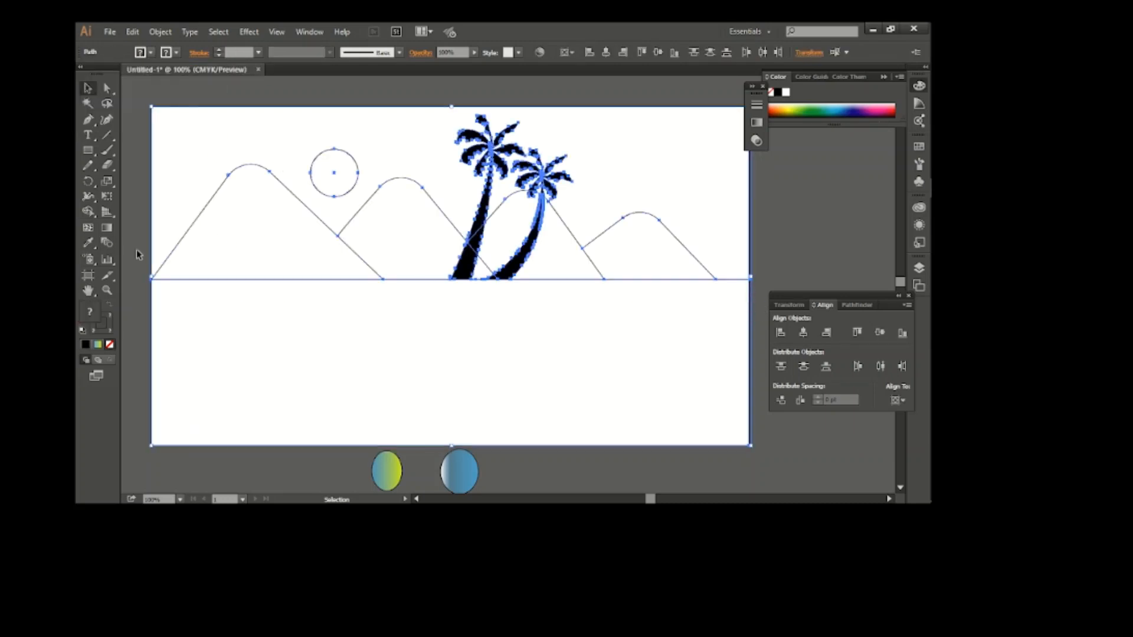
left_click(87, 213)
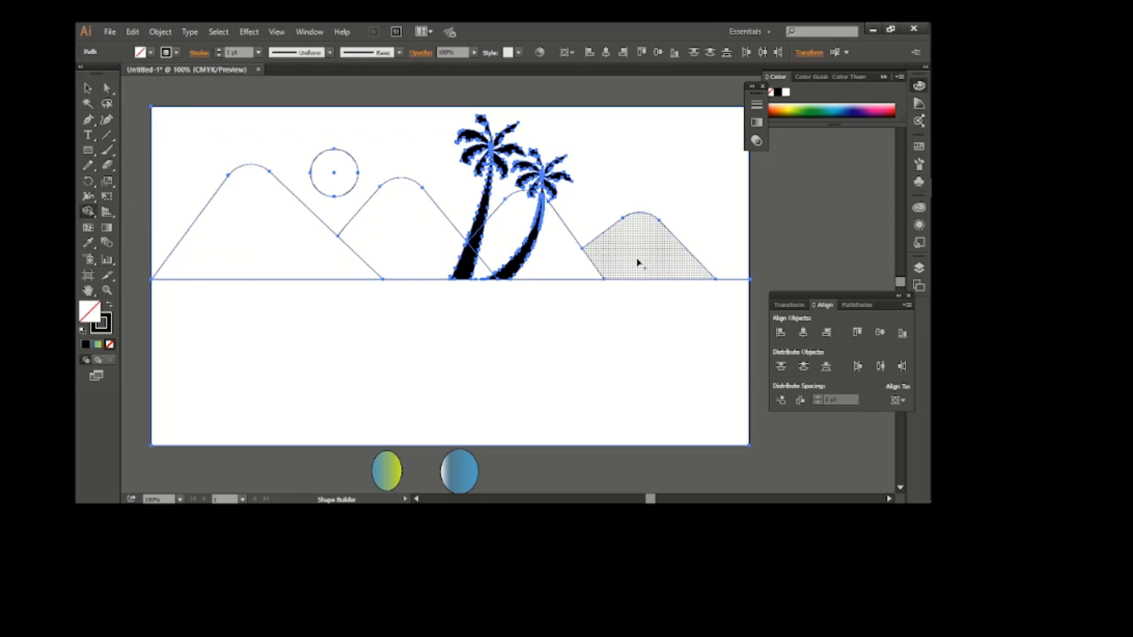
left_click(786, 104)
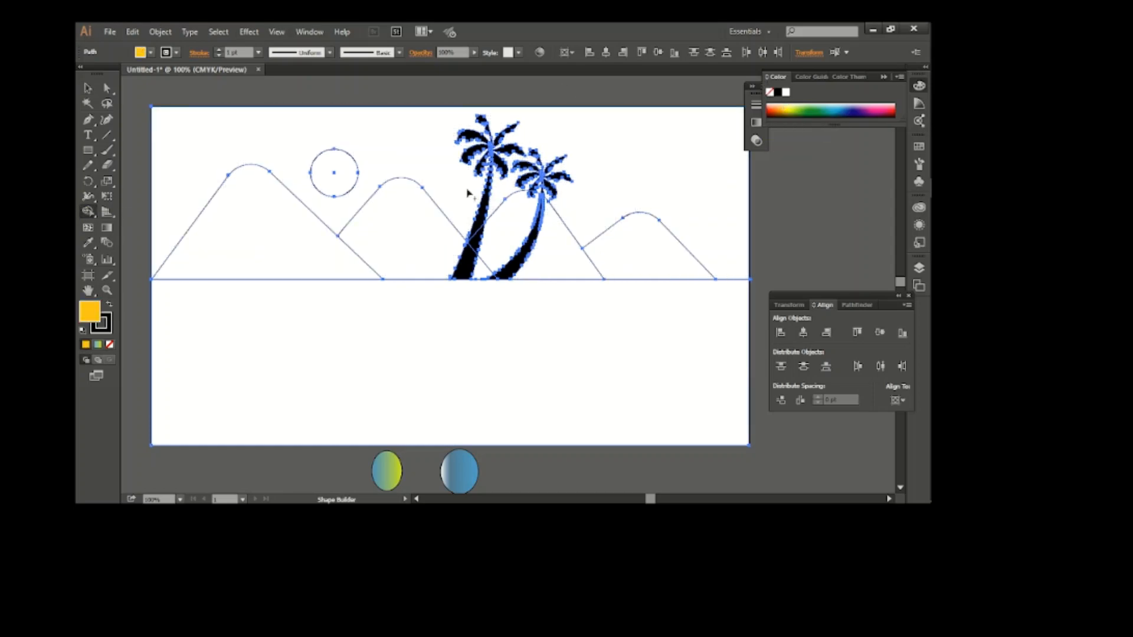
left_click(809, 107)
left_click(281, 253)
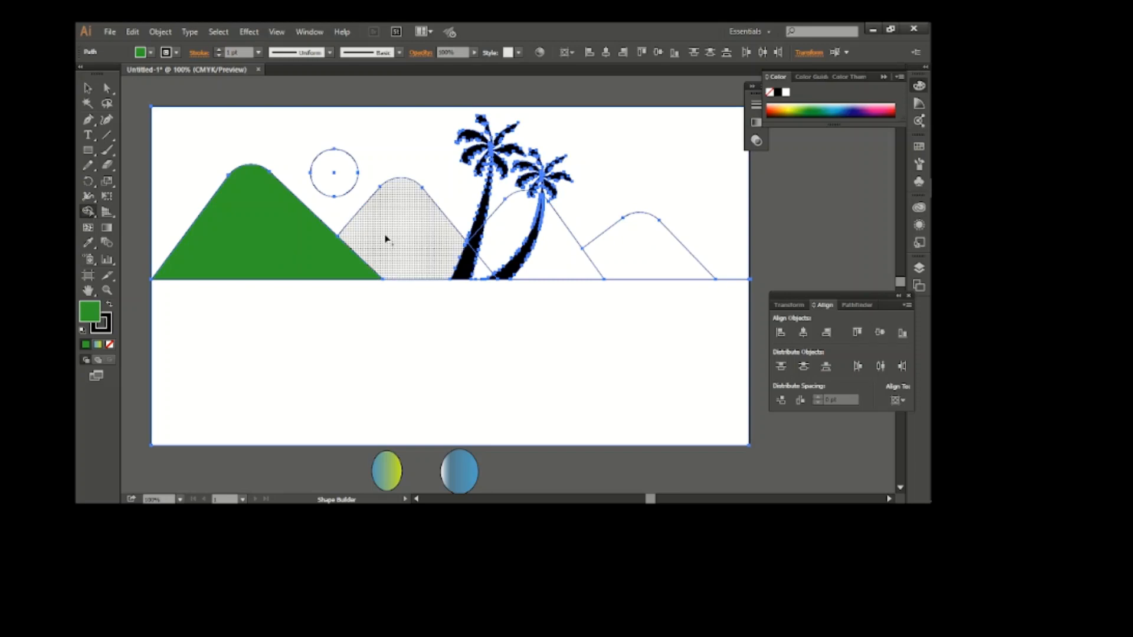
left_click(385, 241)
left_click(496, 238)
left_click(558, 261)
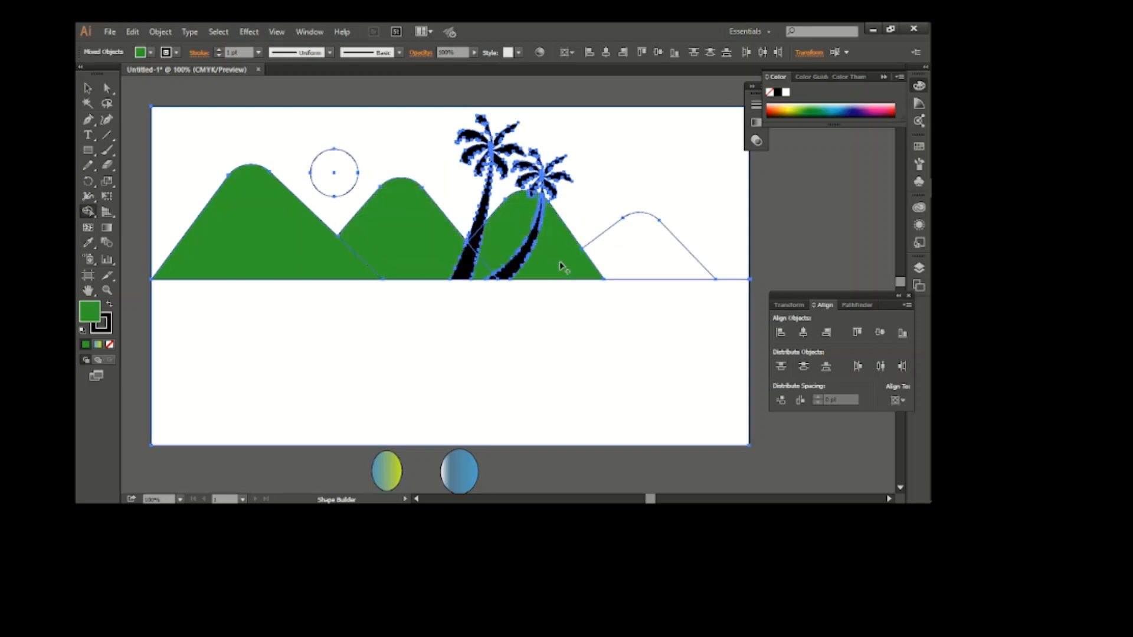
left_click(611, 266)
Fill the sun with light orange and the sky with yellow using Shape Builder, and deselect the artwork.
left_click(781, 107)
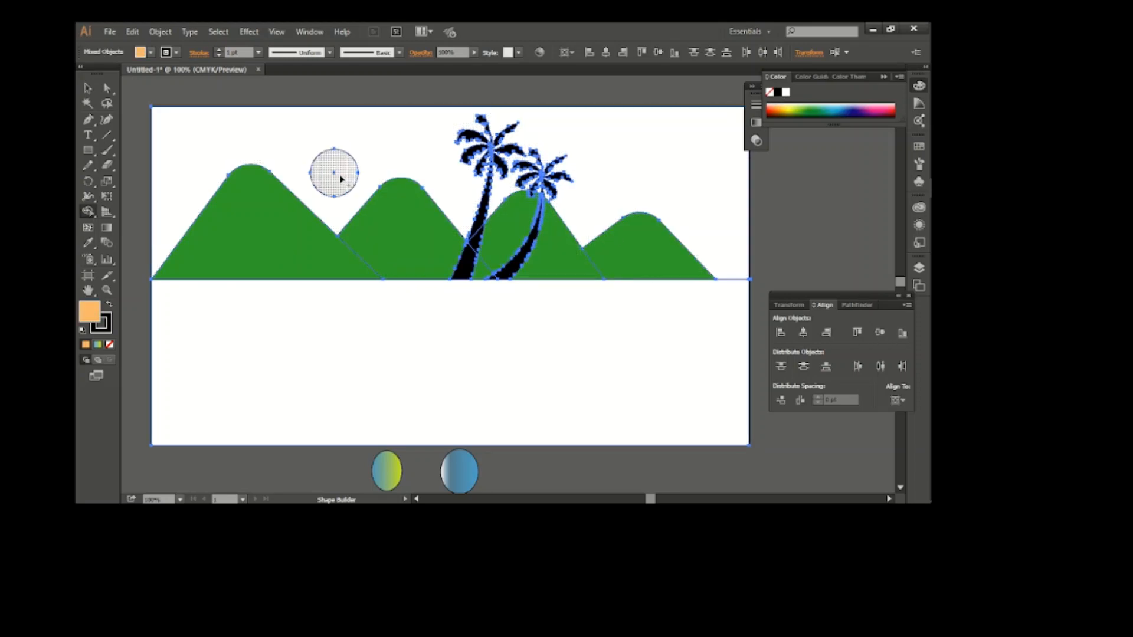
left_click(334, 174)
left_click(791, 106)
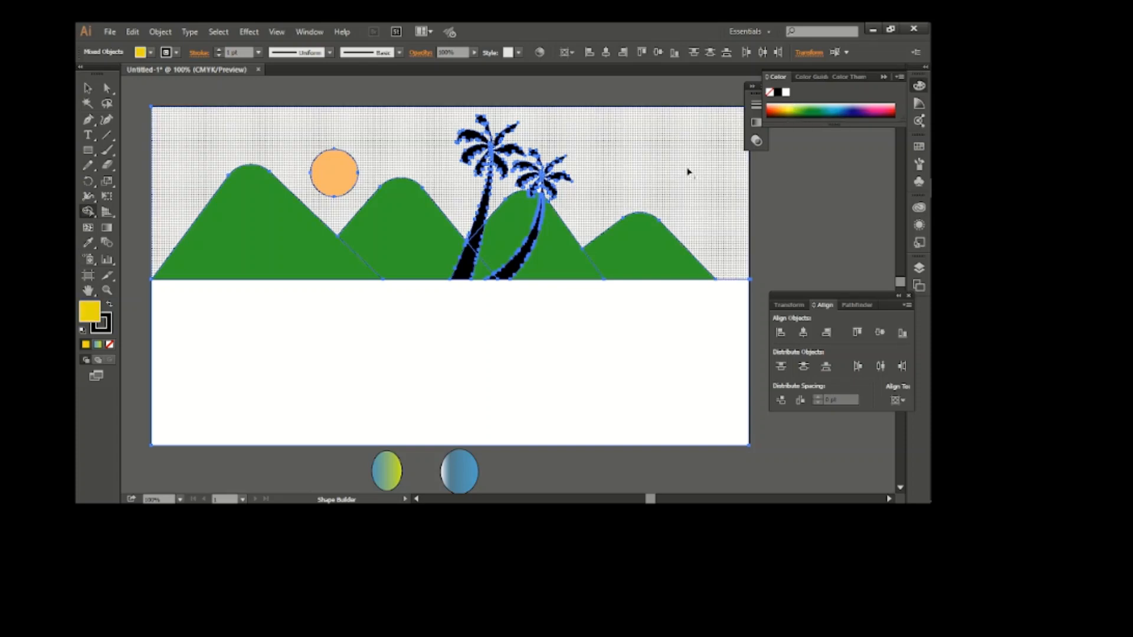
left_click(685, 172)
left_click(88, 89)
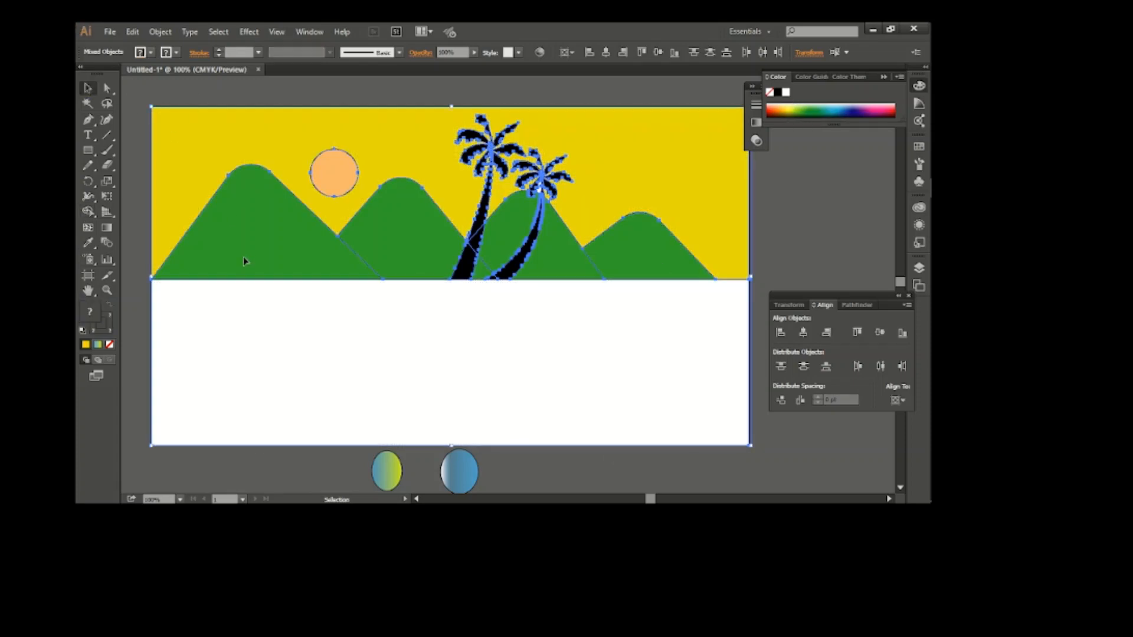
left_click(826, 467)
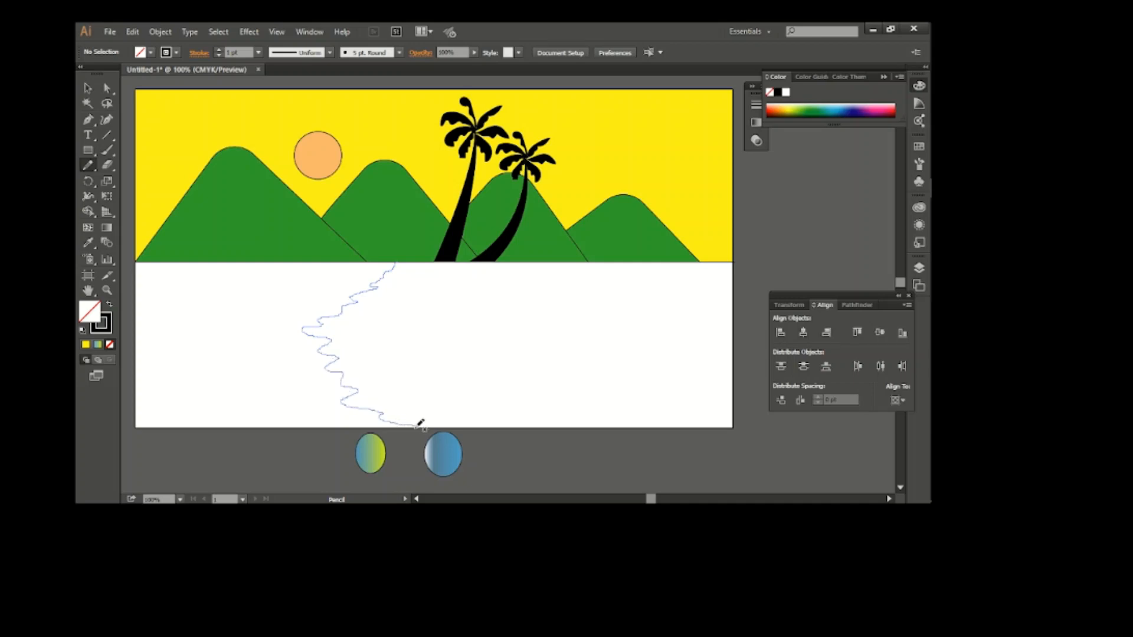
Sketch a jagged shoreline from the horizon down to the artboard's lower edge with the Pencil tool, and adjust its lower end to meet the edge.
left_click_drag(417, 426, 415, 425)
key("a")
scroll(412, 420, "up", 2)
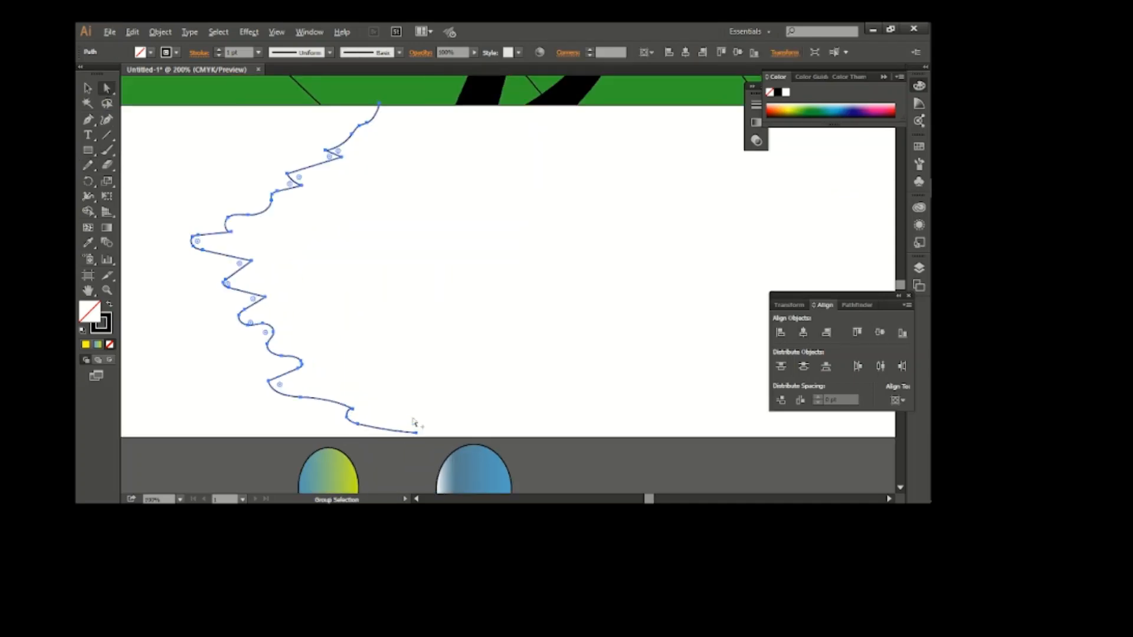
scroll(414, 423, "down", 3)
left_click_drag(419, 376, 426, 383)
key("v")
left_click(402, 220)
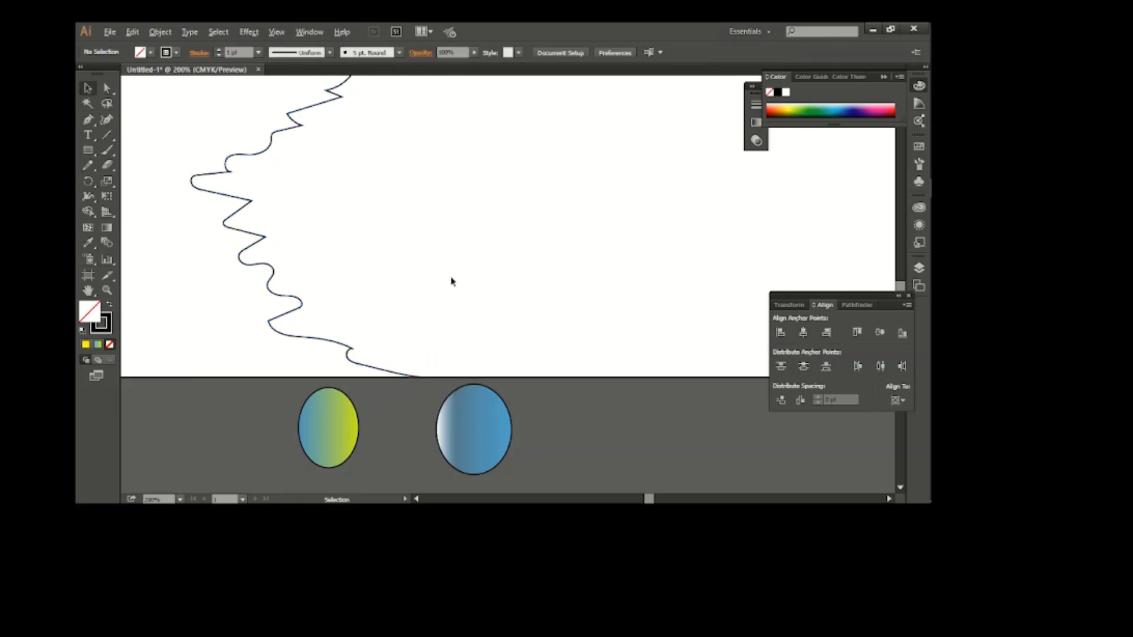
Make two copies of the shoreline, each offset slightly by the same amount, to form wave bands.
scroll(451, 282, "up", 1)
scroll(452, 282, "down", 3)
scroll(451, 282, "up", 5)
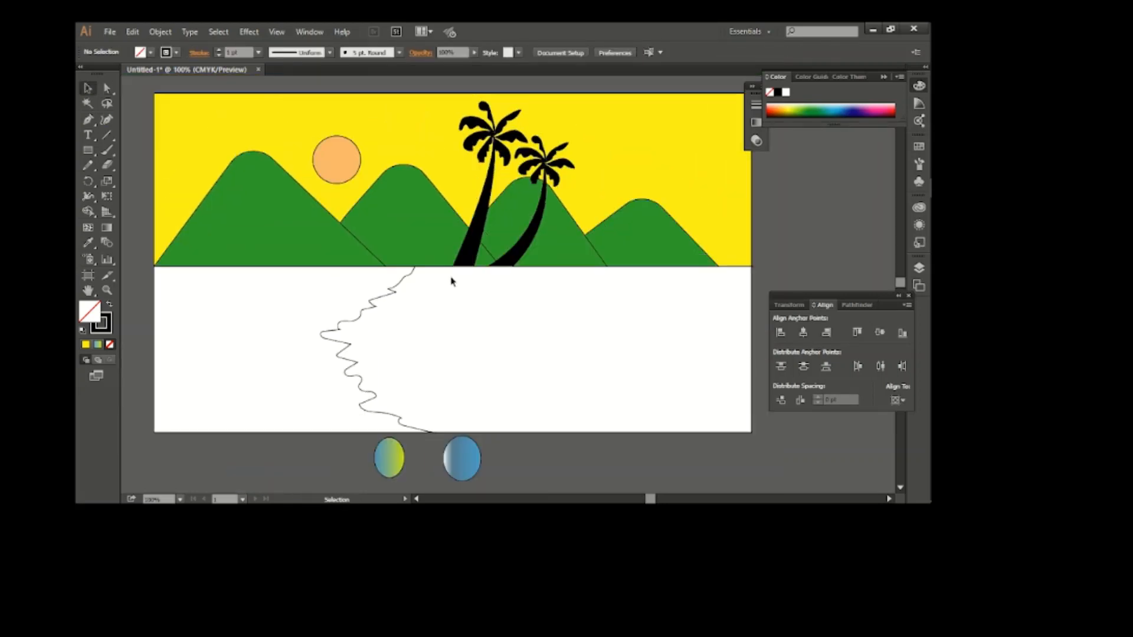
scroll(452, 282, "right", 1)
left_click_drag(365, 294, 375, 301)
key("ctrl+d")
left_click(223, 332)
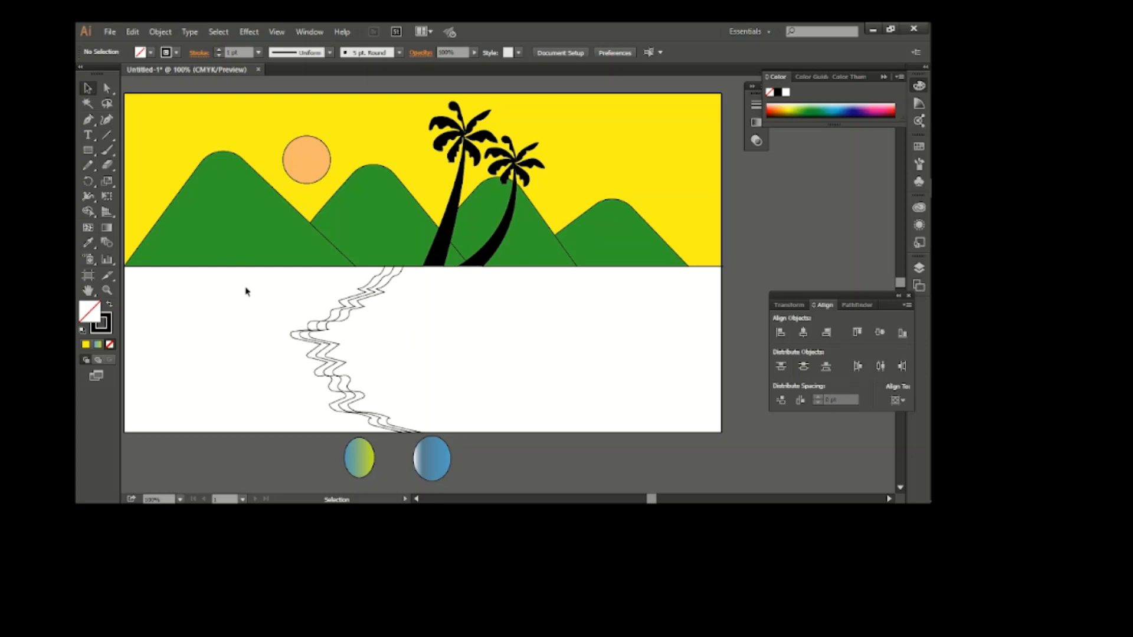
Select all the artwork and use Shape Builder to fill the beach left of the shoreline yellow-orange and the sea right of it blue.
scroll(413, 320, "left", 1)
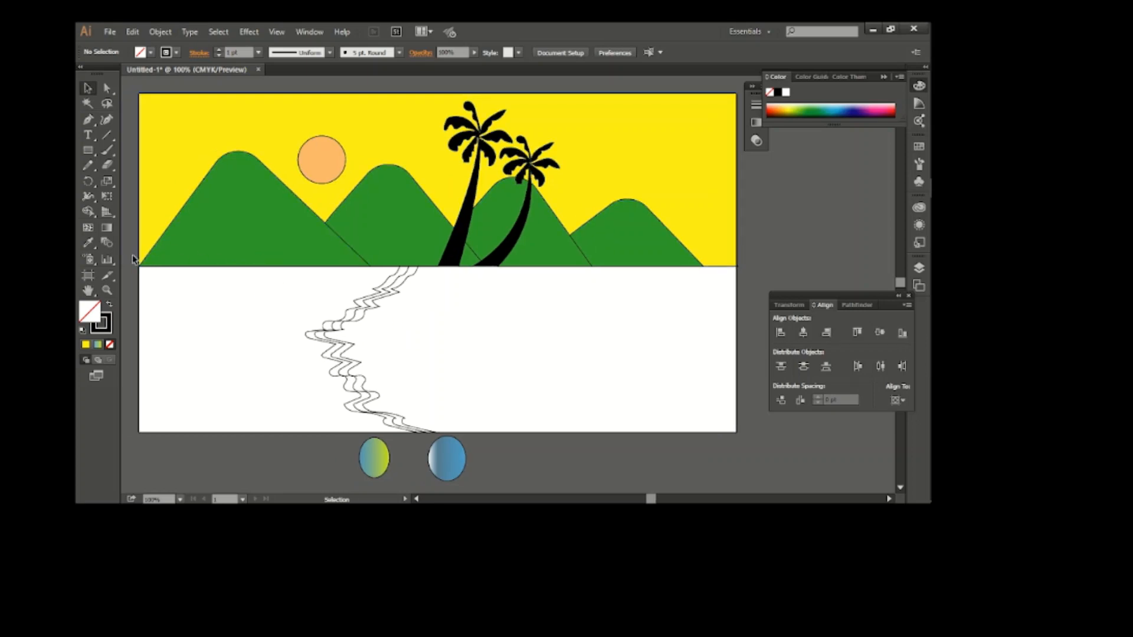
key("ctrl+a")
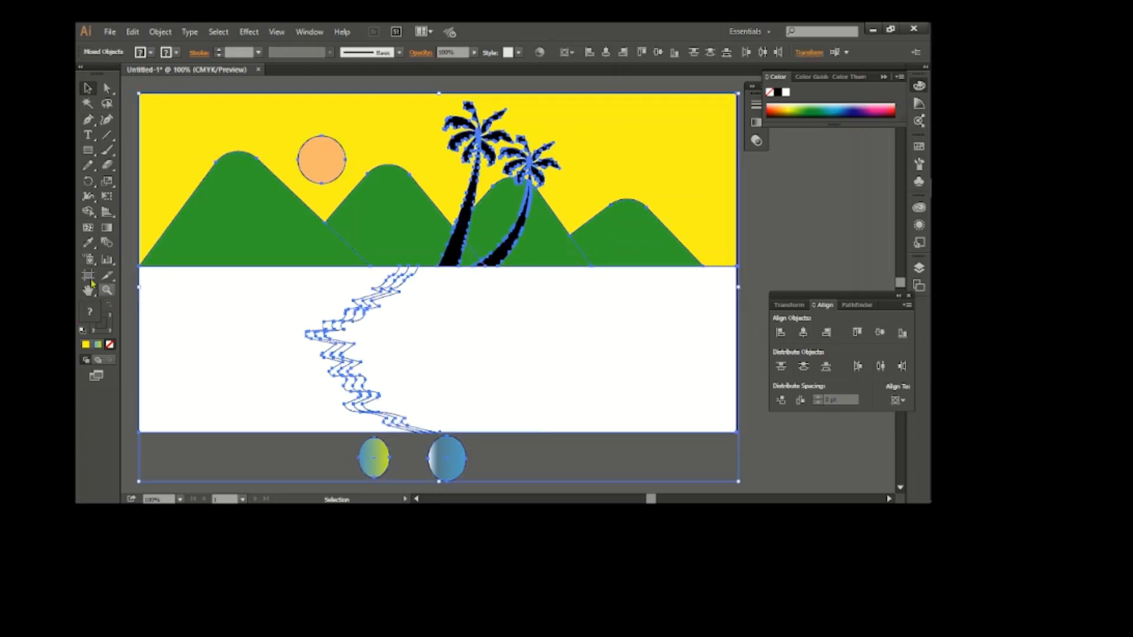
left_click(87, 214)
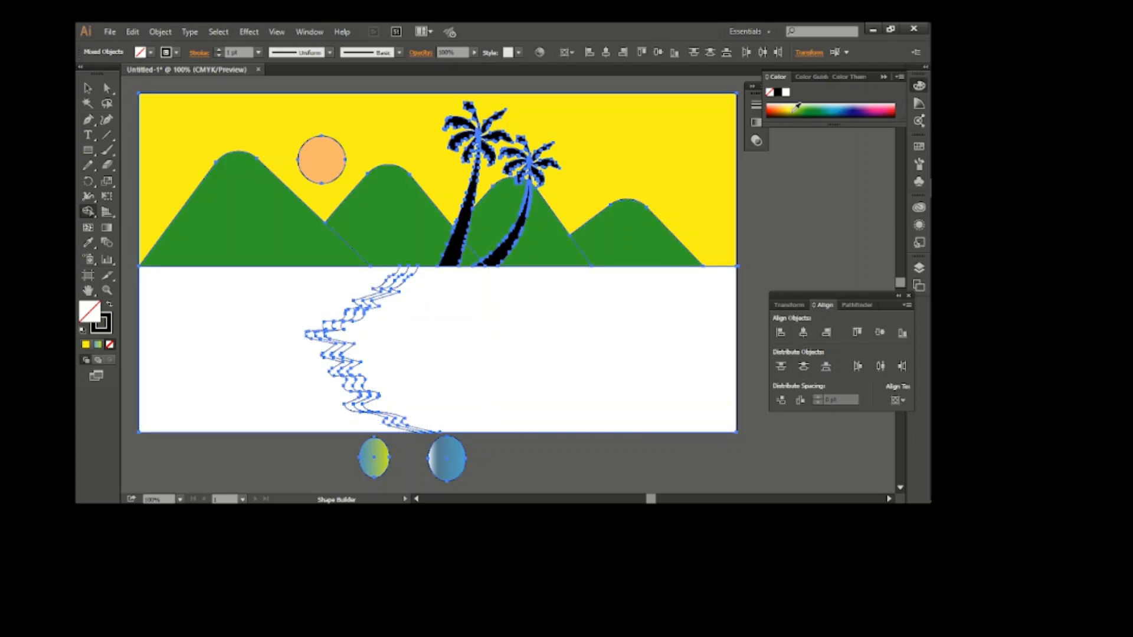
left_click(785, 104)
left_click(240, 348)
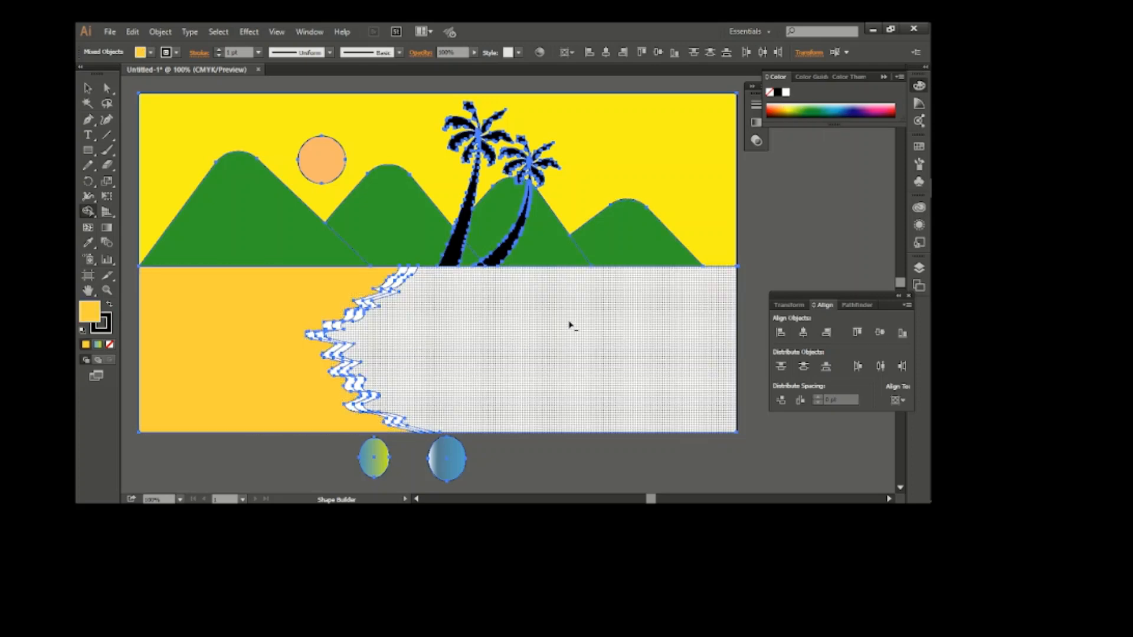
left_click(838, 108)
left_click(546, 352)
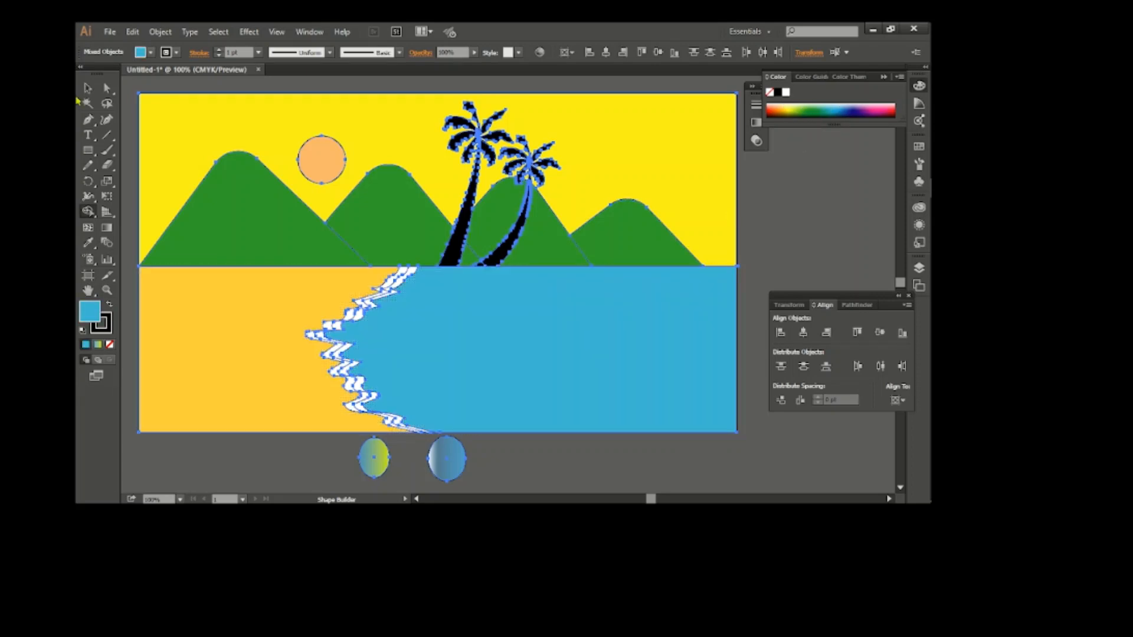
left_click(90, 89)
left_click(783, 462)
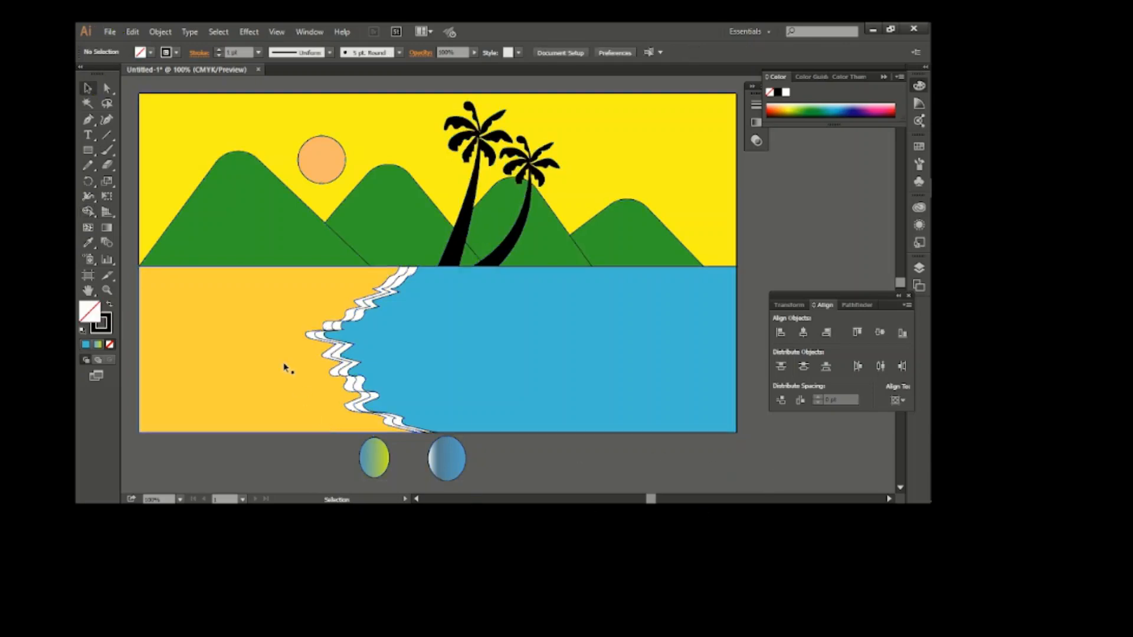
Draw a short vertical line rising from the horizon just left of the palm trunks with the Pen tool.
key("ctrl+plus")
key("ctrl+plus")
key("ctrl+plus")
key("p")
left_click(485, 281)
left_click(485, 226, "shift")
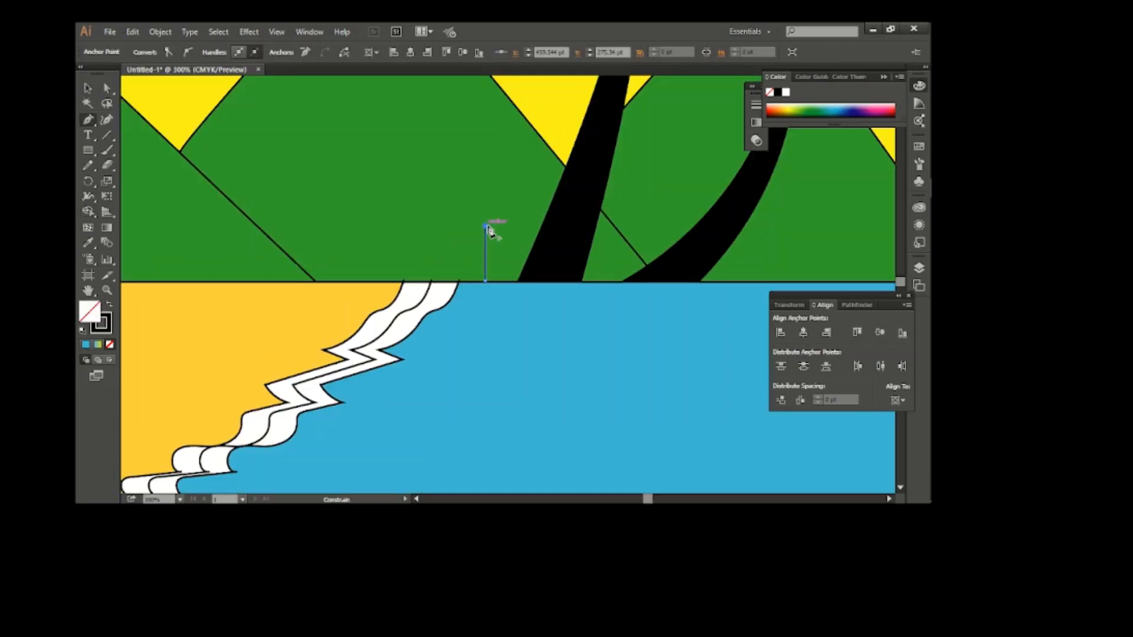
left_click(87, 89)
left_click(469, 337)
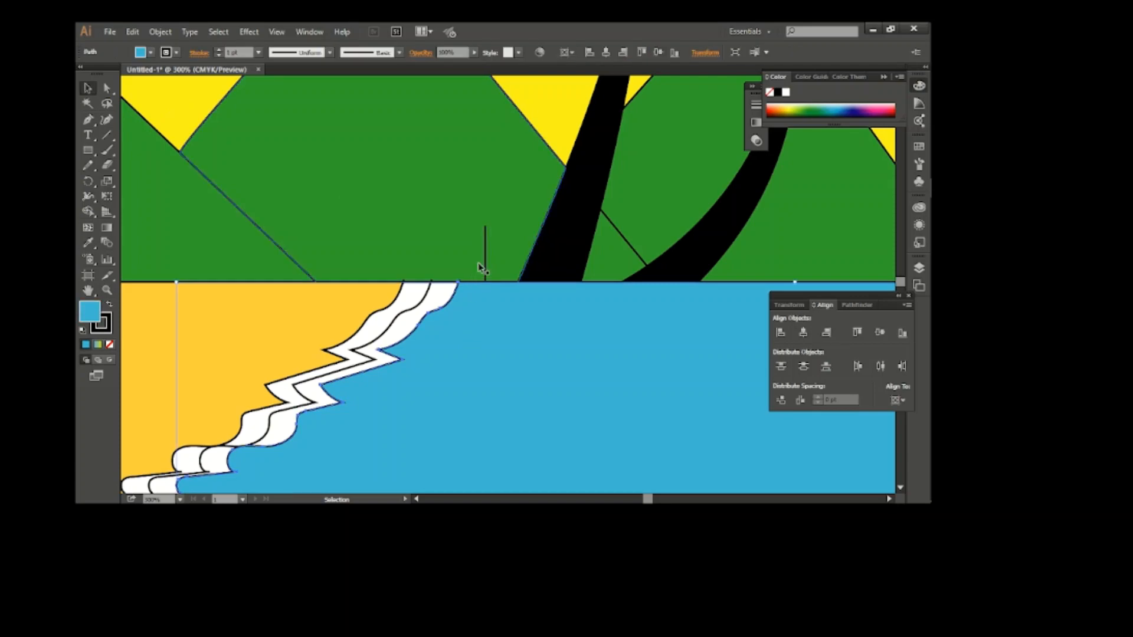
Draw a small V-shaped branch centred on the short vertical stem with the Pen tool and remove its fill.
left_click(87, 119)
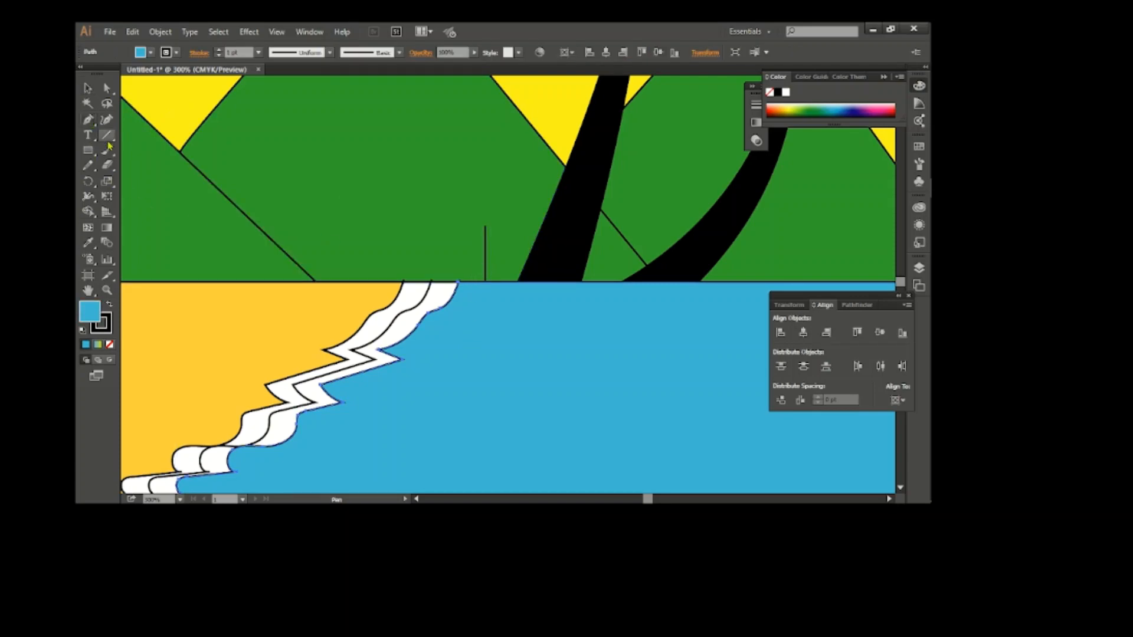
left_click(485, 266)
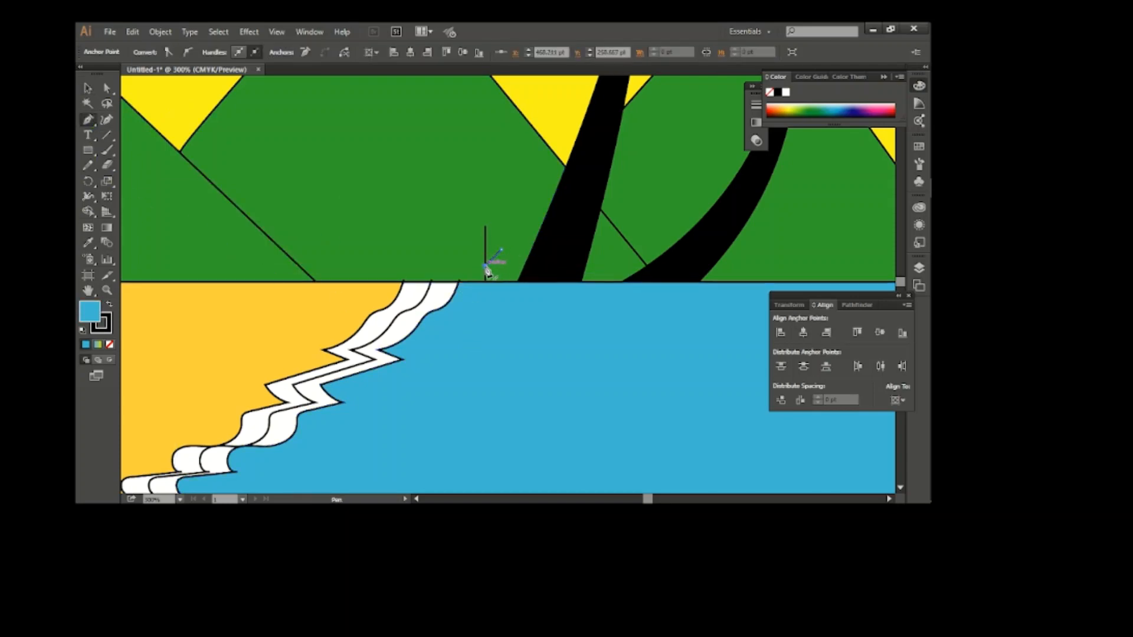
left_click(467, 248)
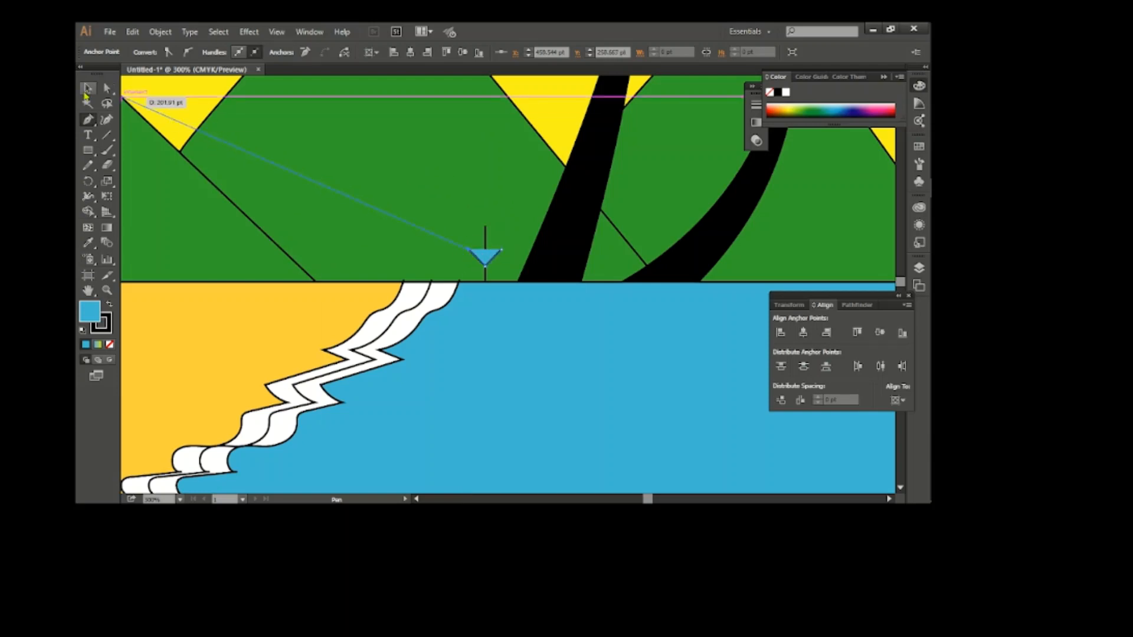
key("v")
left_click(151, 52)
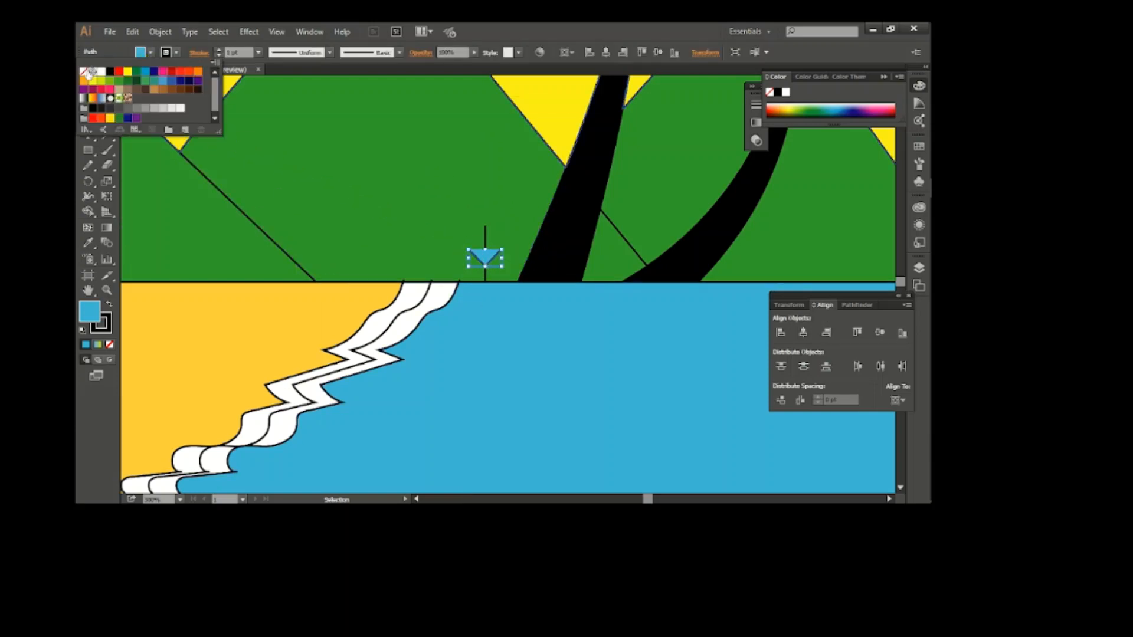
left_click(84, 71)
Copy the V-shaped branch straight up the stem three times at equal spacing.
left_click(491, 259)
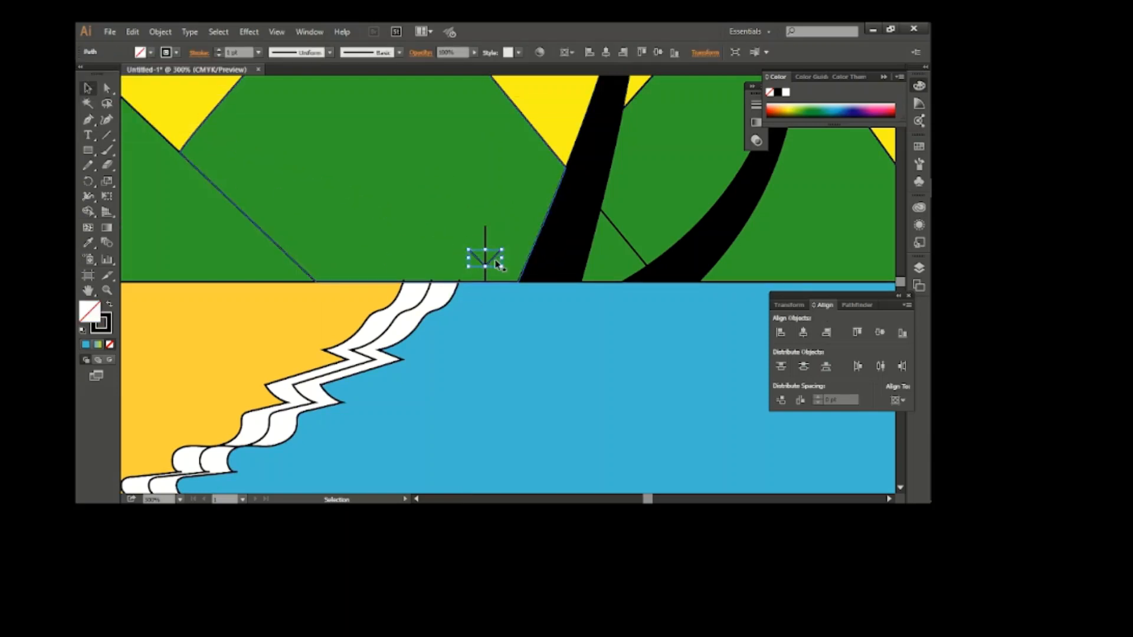
left_click_drag(491, 260, 497, 250)
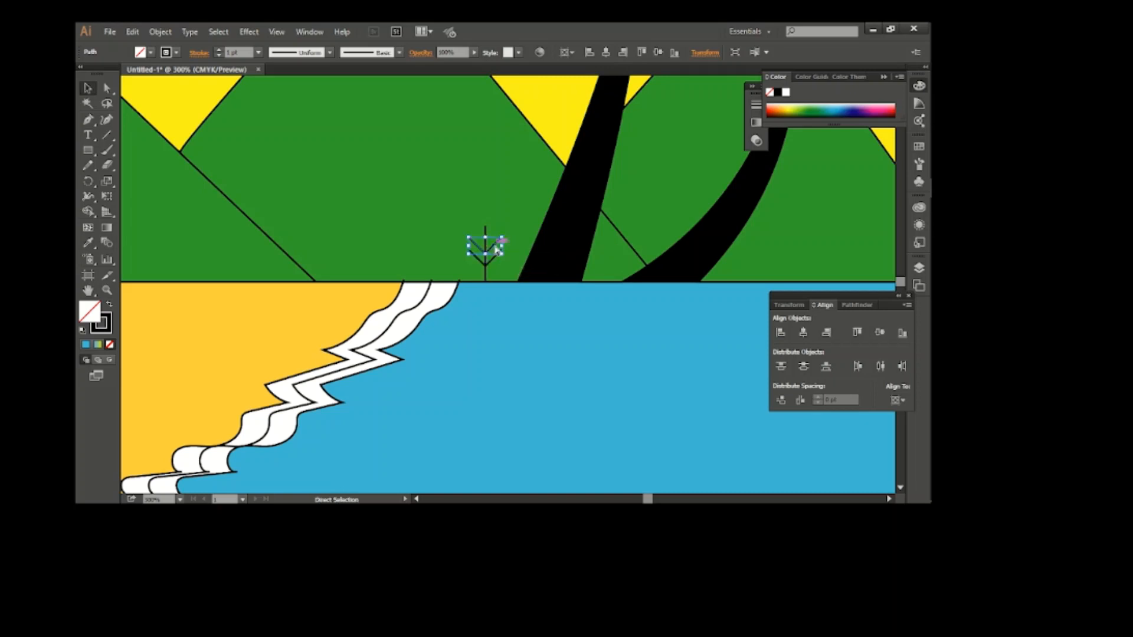
key("ctrl+d")
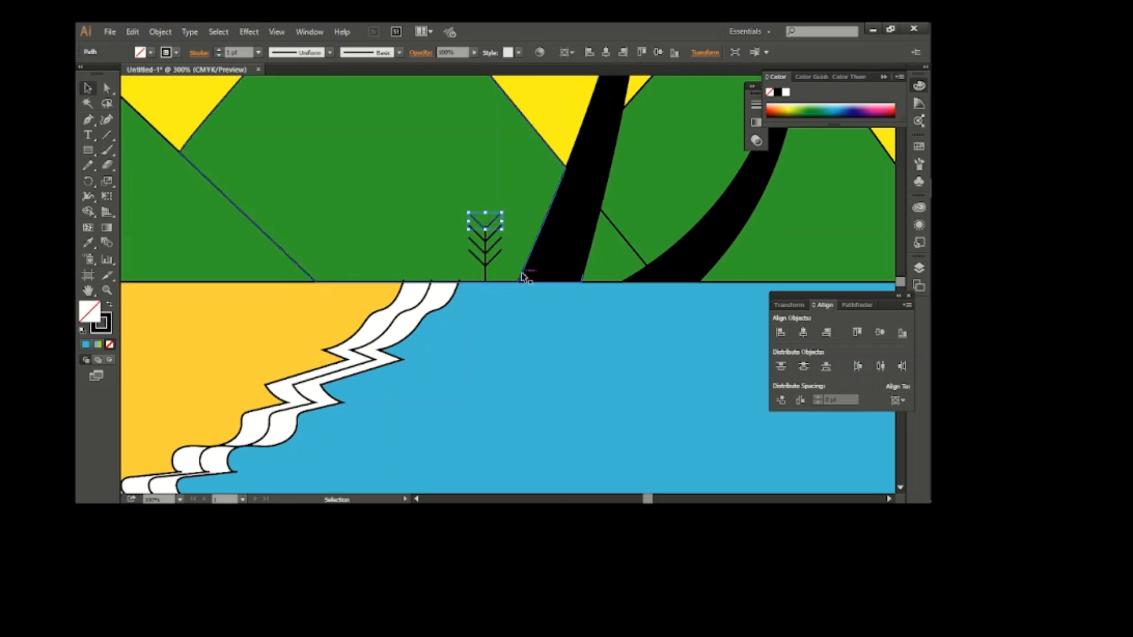
Select the stem with all its branches, group them as one plant, and clear the selection.
left_click(496, 260, "shift")
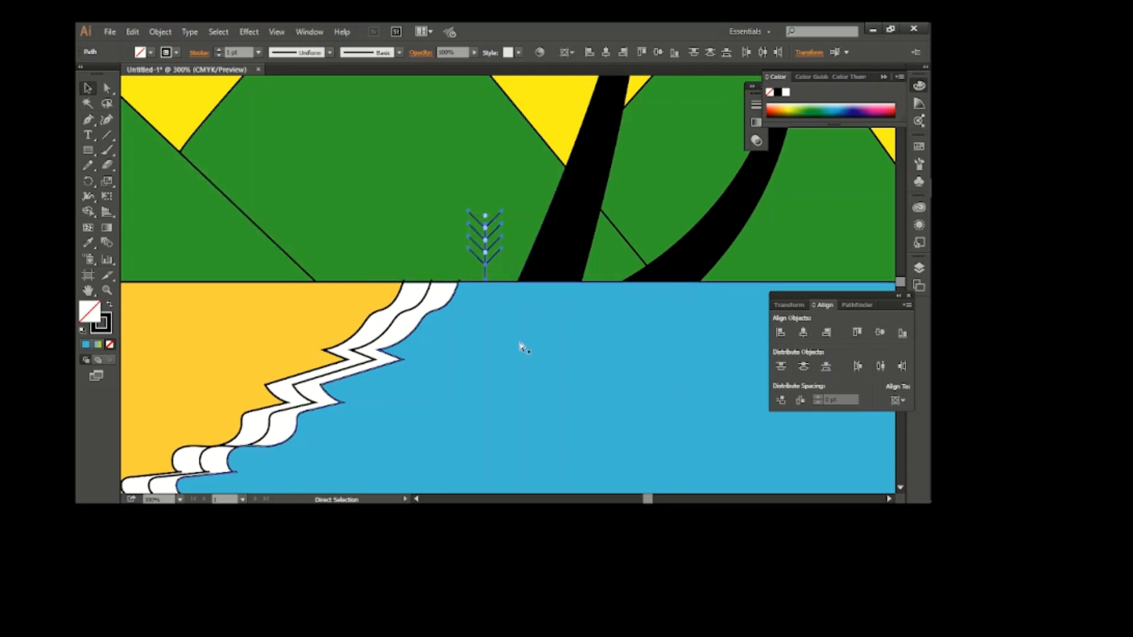
key("ctrl+g")
key("Up")
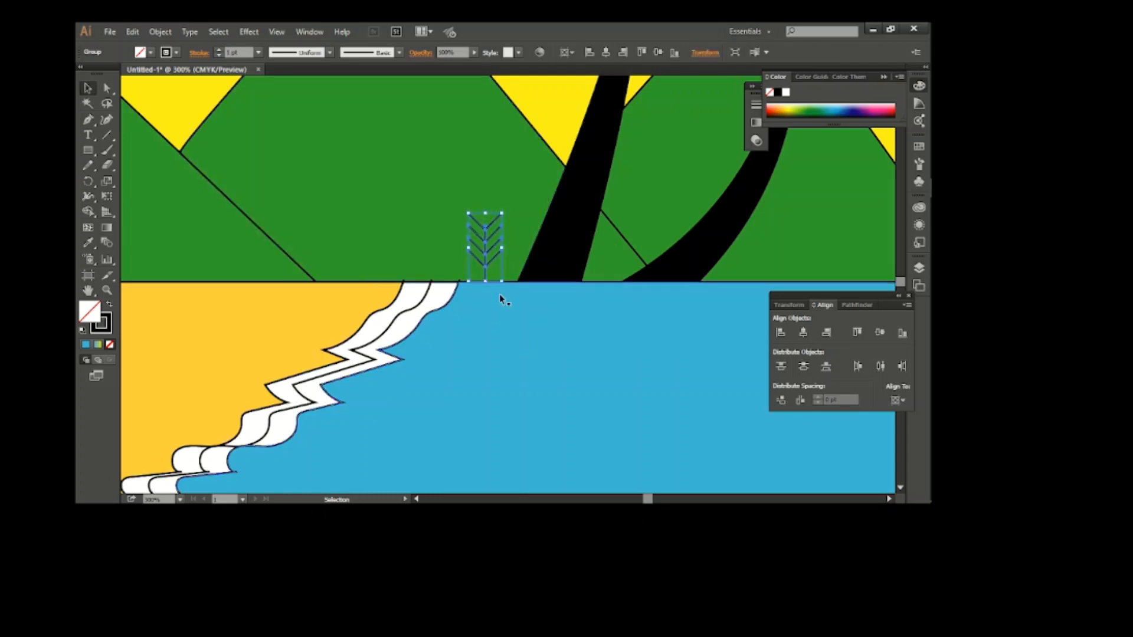
key("ctrl+shift+a")
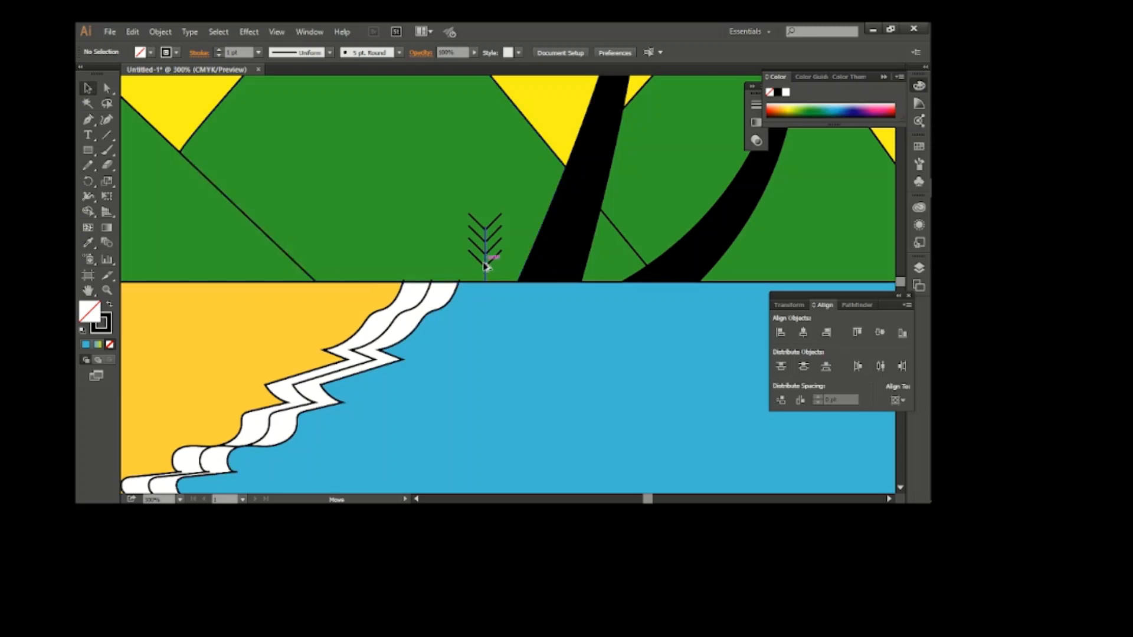
Copy the plant along the horizon at even spacing, adding three left of the palm trunks and four right of them.
left_click_drag(484, 265, 423, 267)
key("ctrl+d")
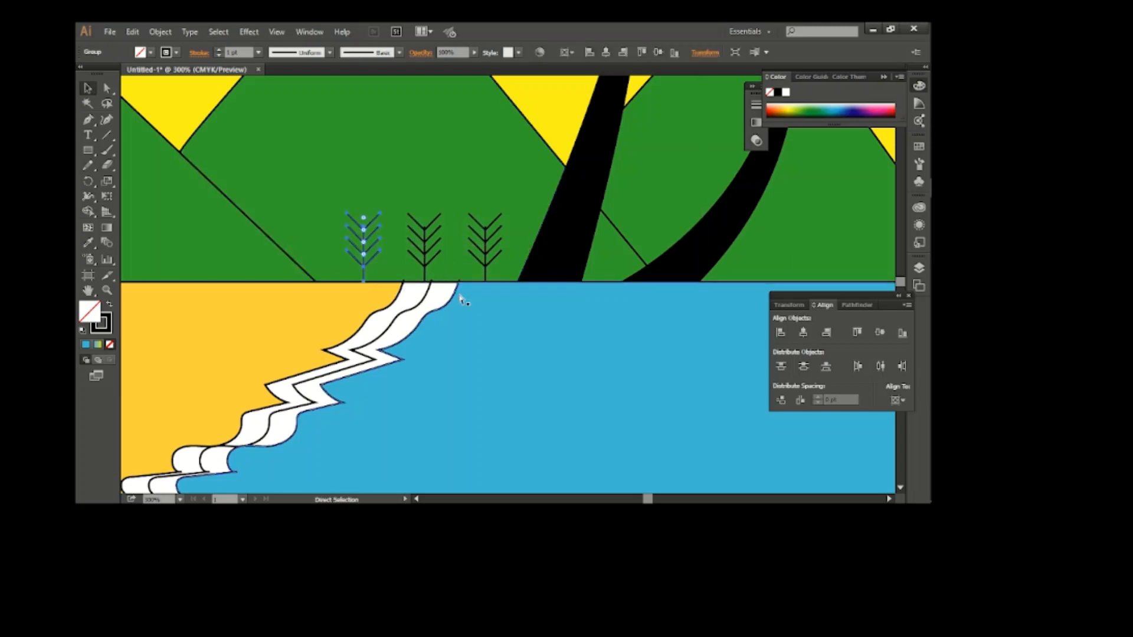
key("ctrl+d")
left_click_drag(304, 266, 816, 266)
left_click(756, 266, "shift")
key("ctrl+d")
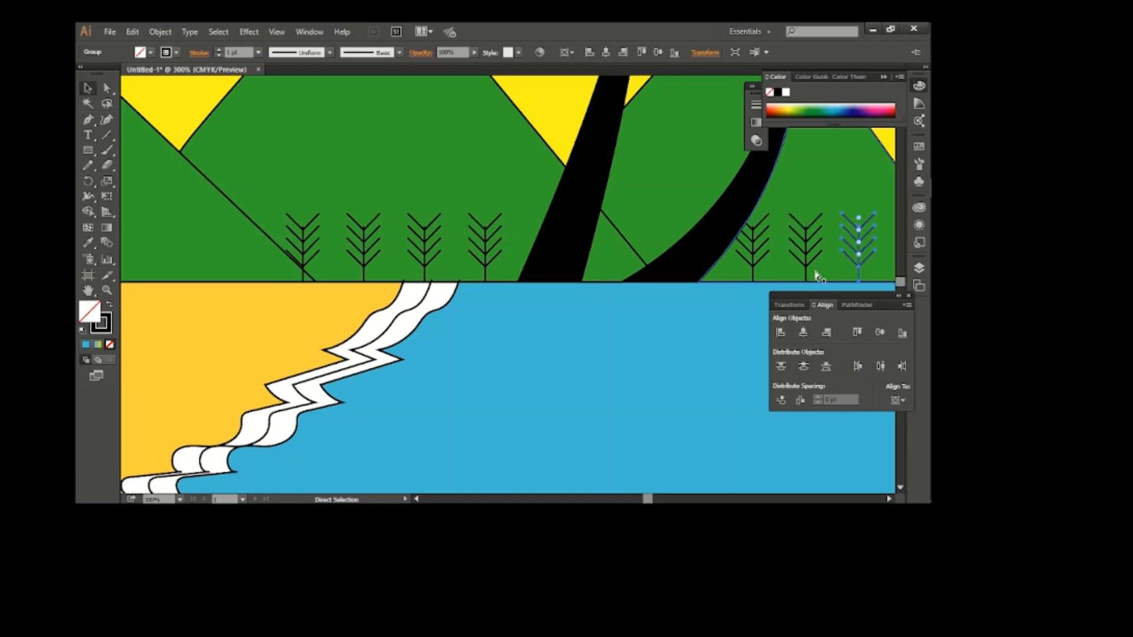
key("ctrl+d")
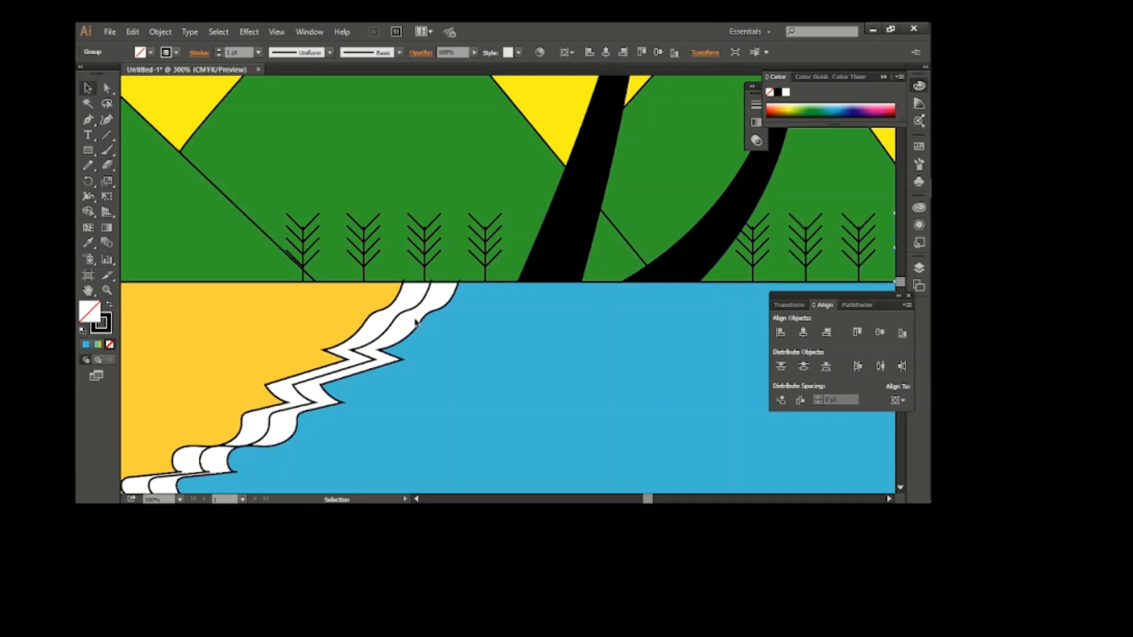
key("ctrl+shift+a")
Select the yellow sky and fill it with the blue-to-yellow-green linear gradient, keeping the gradient settings clear of the sky.
key("ctrl+minus")
key("ctrl+minus")
key("ctrl+minus")
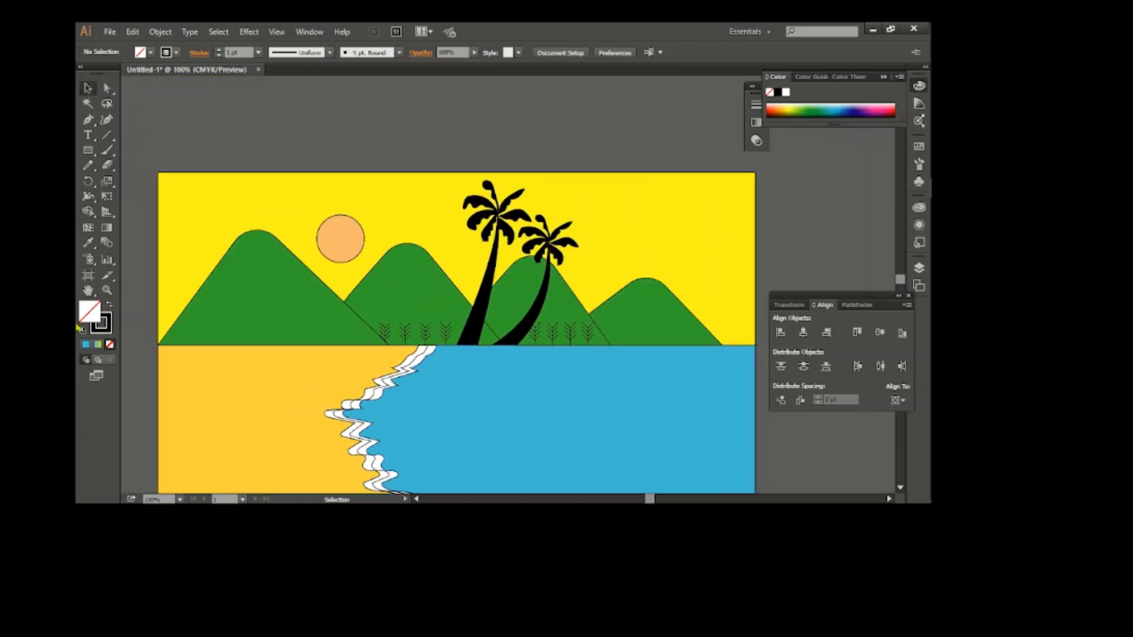
scroll(457, 371, "down", 3)
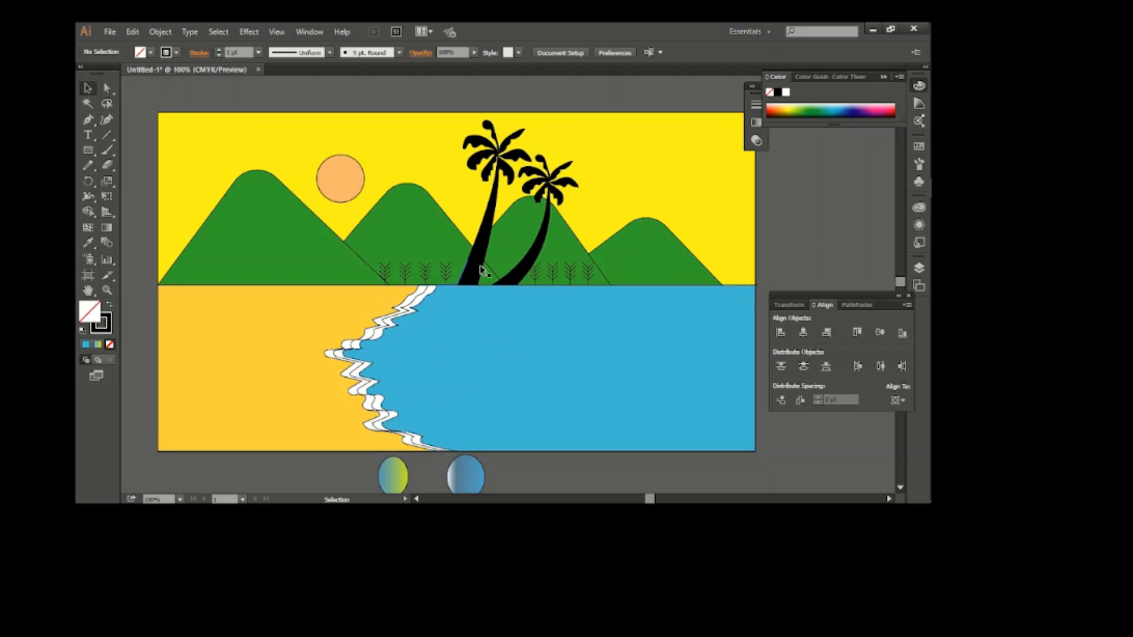
left_click(357, 255)
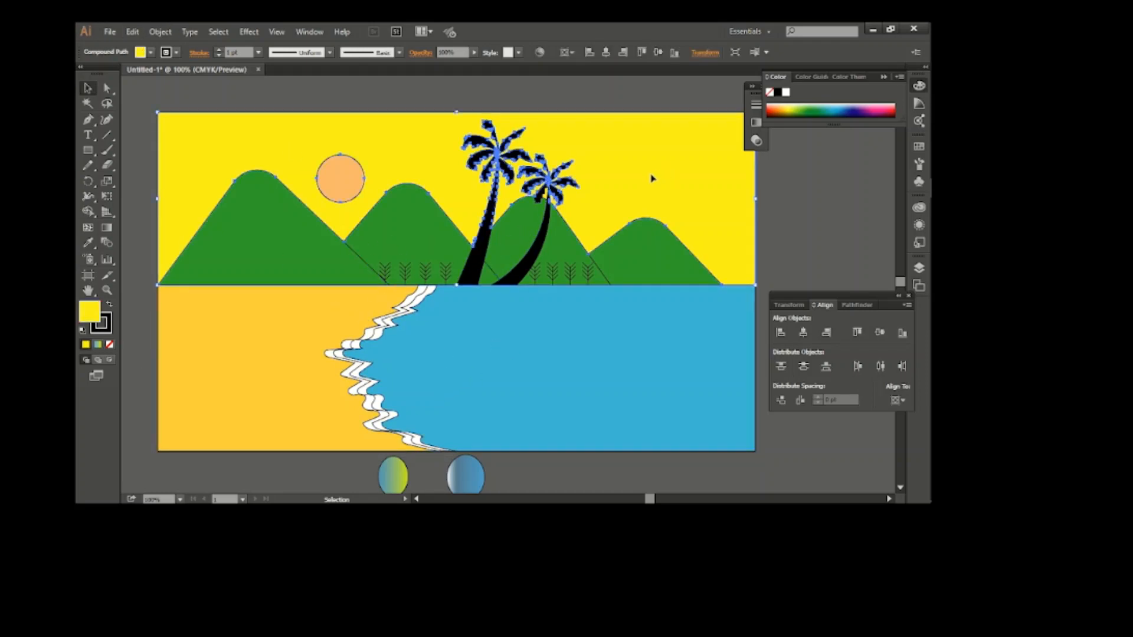
right_click(281, 272)
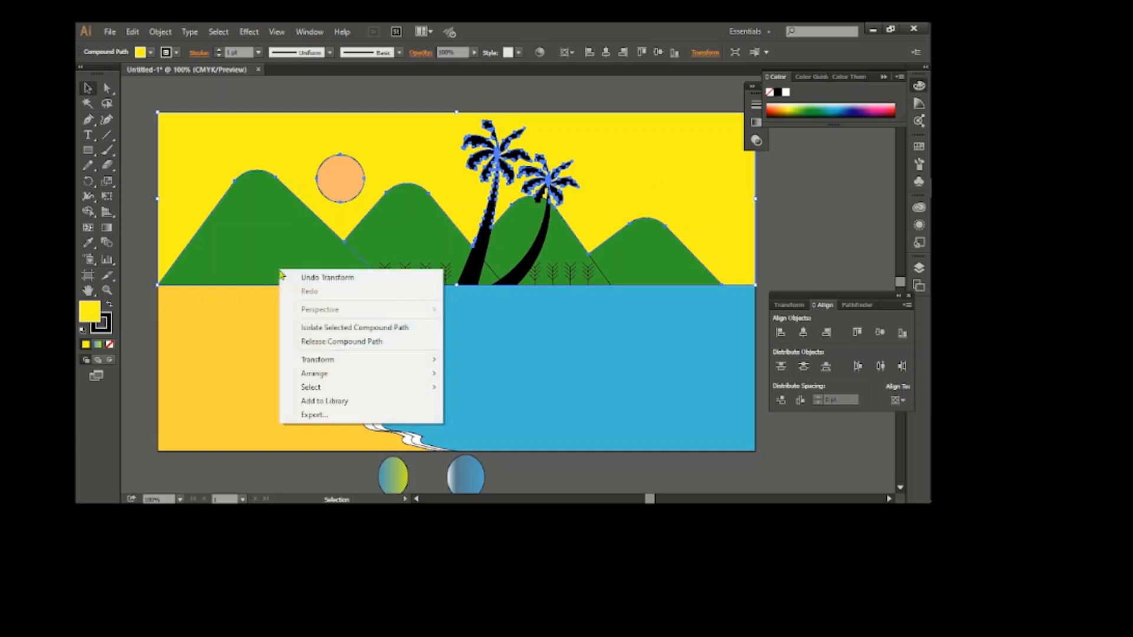
left_click(99, 345)
left_click(99, 345)
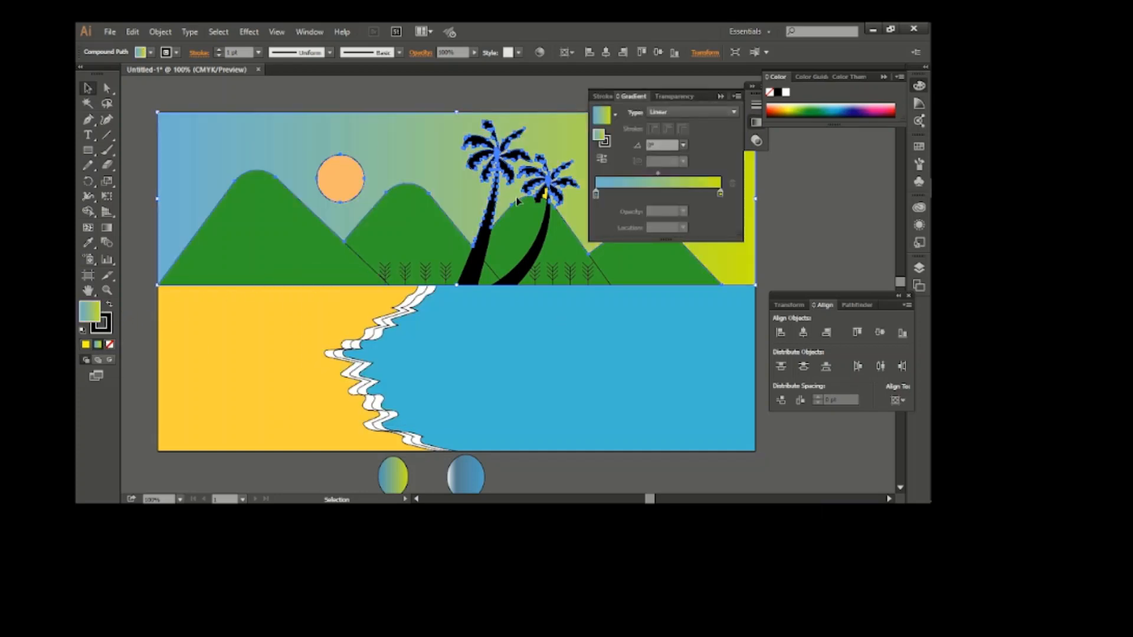
left_click_drag(708, 106, 827, 224)
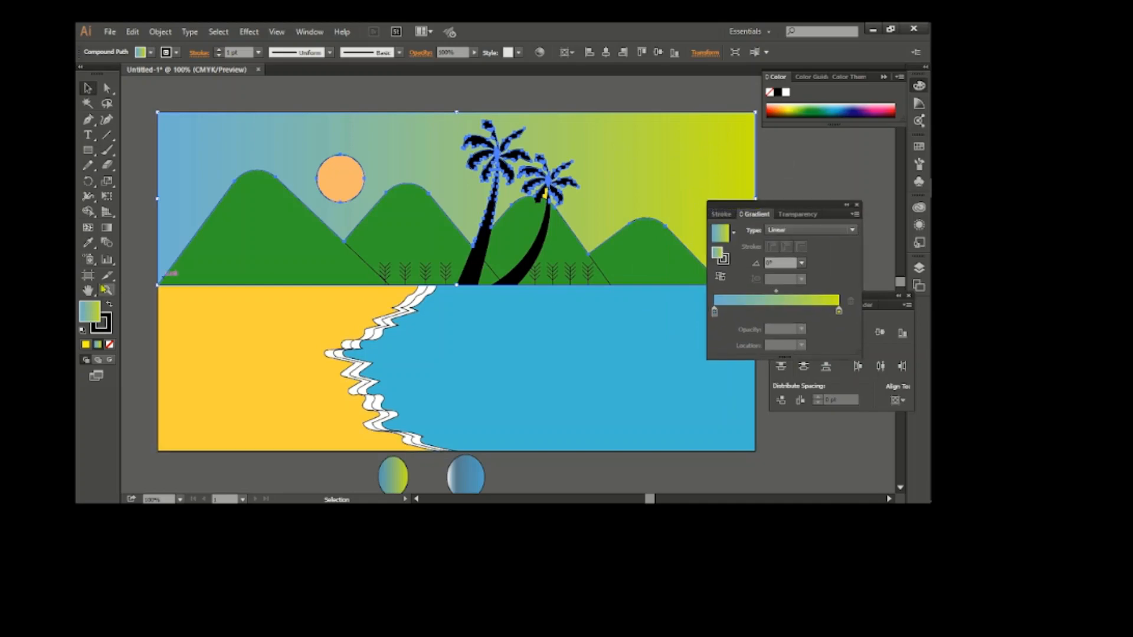
Redirect the sky gradient to run vertically from the top of the sky down to the horizon with the Gradient tool.
left_click(107, 229)
left_click_drag(452, 104, 456, 309)
key("v")
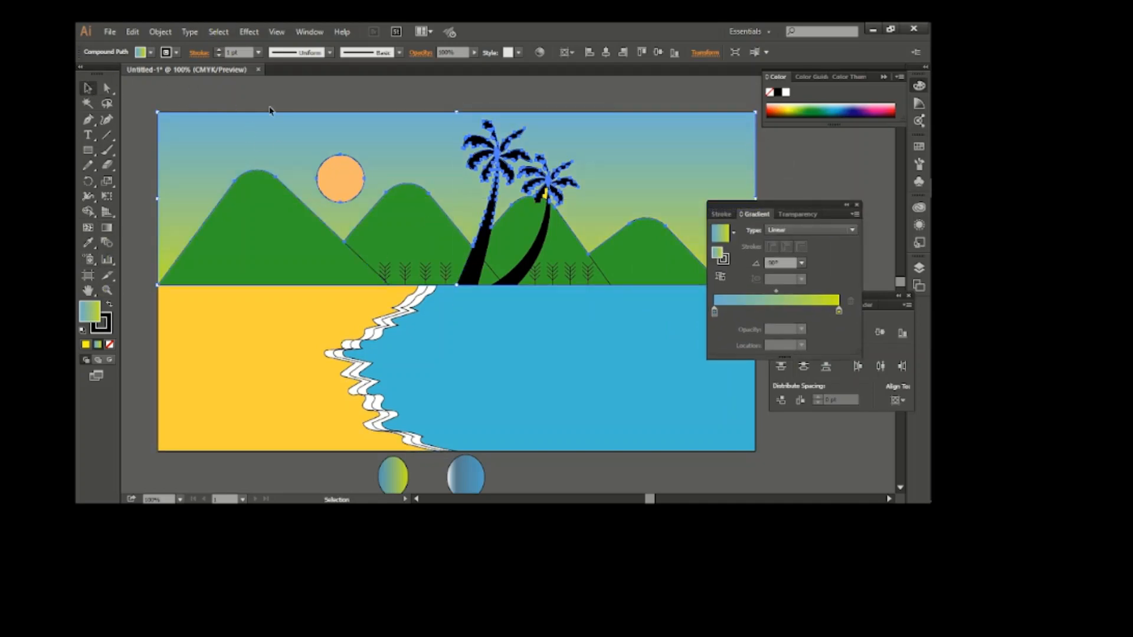
Set the opacity of the sky gradient's blue starting stop to 100%.
left_click(715, 314)
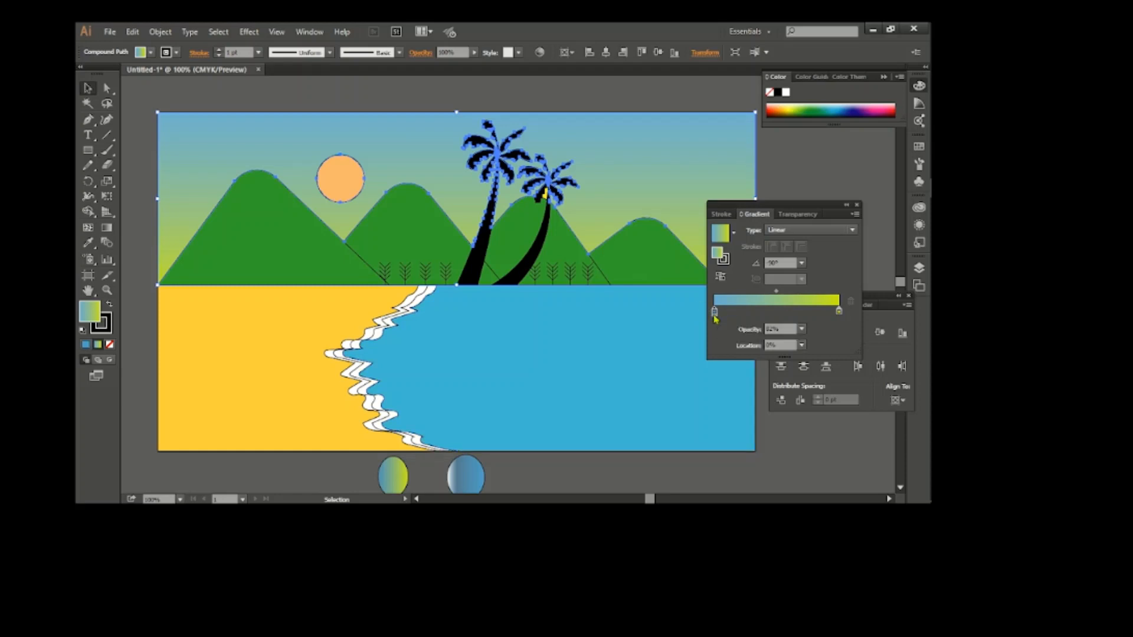
double_click(766, 329)
type("100")
key("Return")
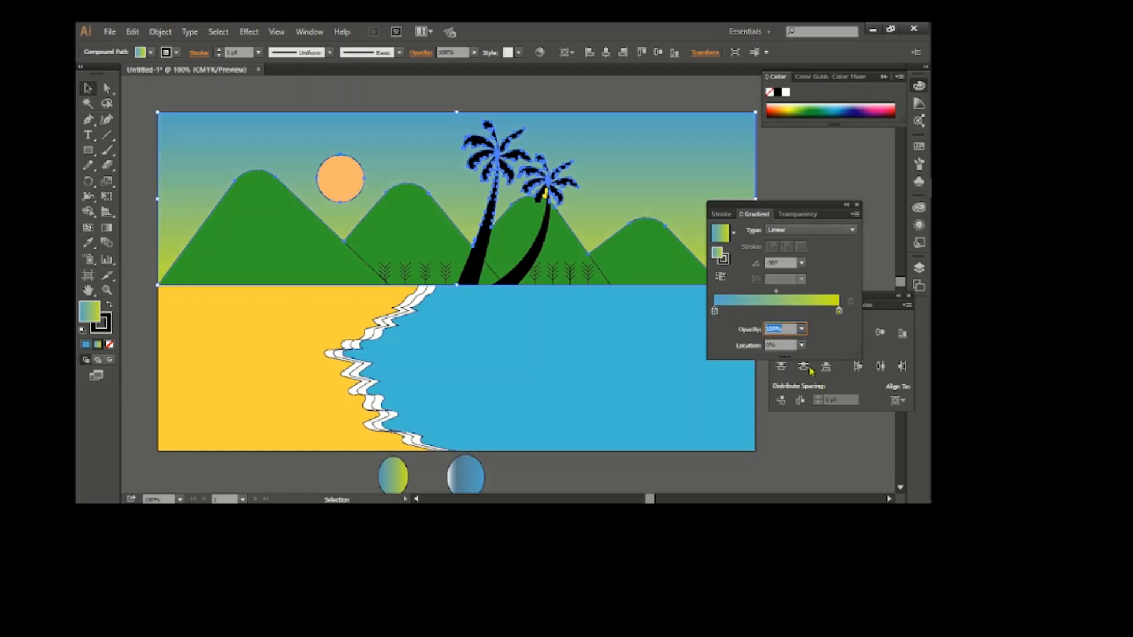
Recolour the sky gradient's stops so it runs from orange (C=0 M=35 Y=85 K=0) at the top to blue at the horizon.
double_click(840, 313)
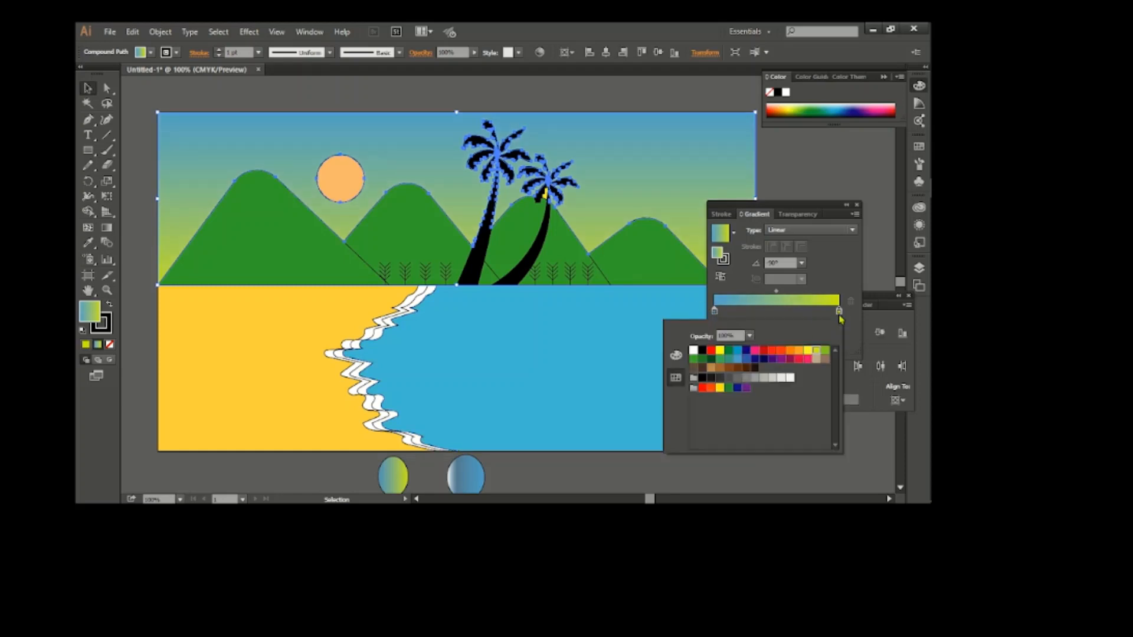
left_click(800, 353)
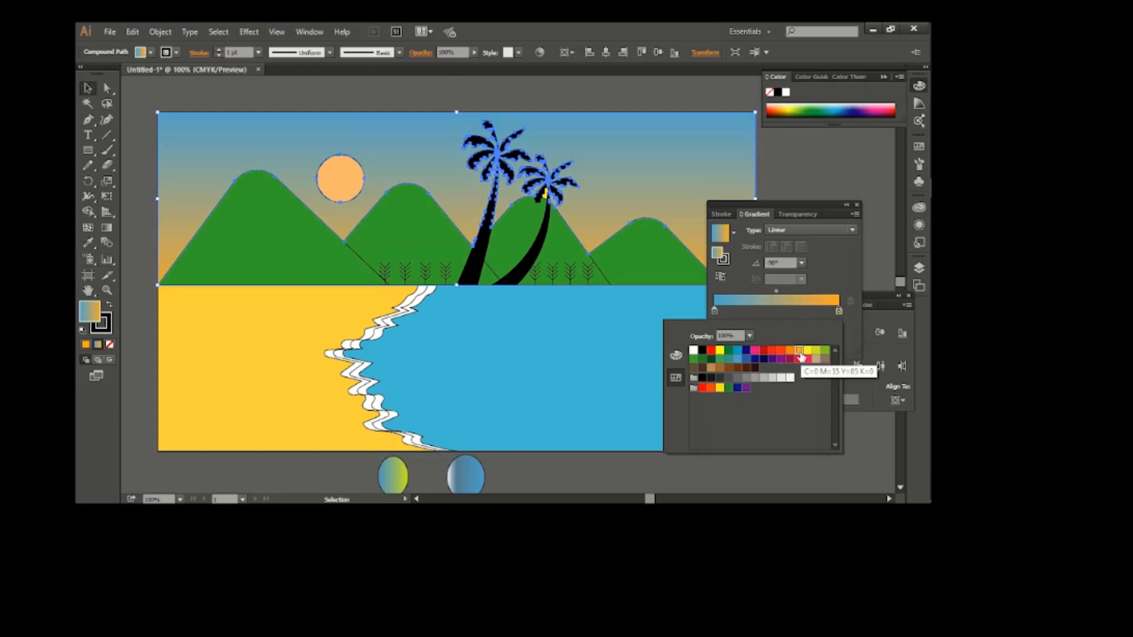
double_click(716, 312)
left_click(738, 352)
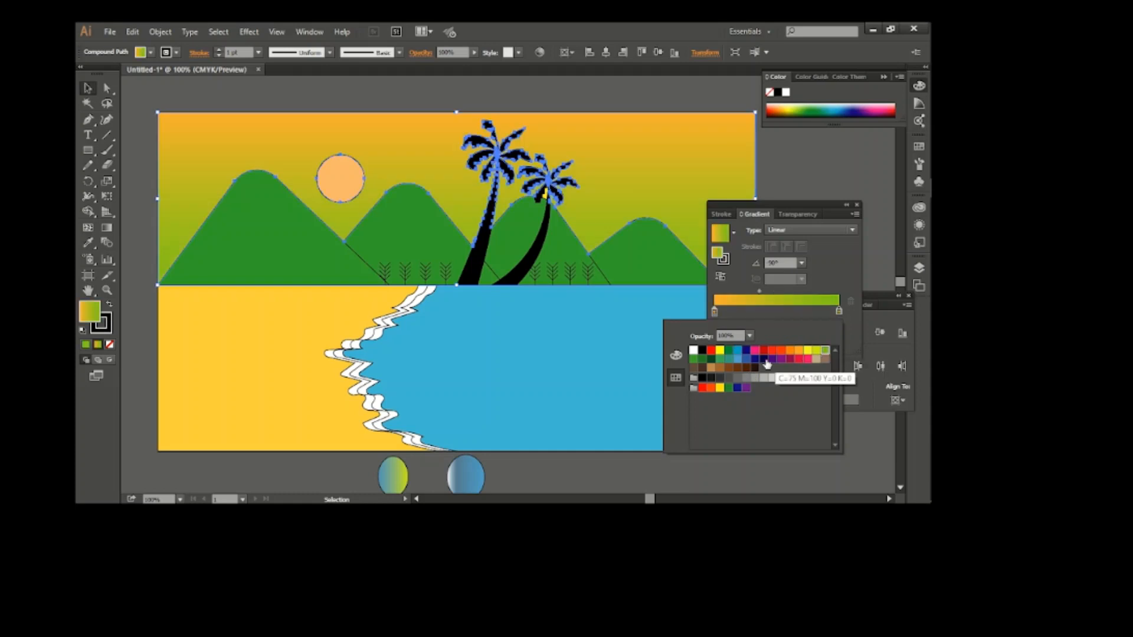
left_click(737, 352)
Adjust the sky gradient's blend, placing the blue stop at about 80% along the gradient, and deselect the sky.
left_click(759, 310)
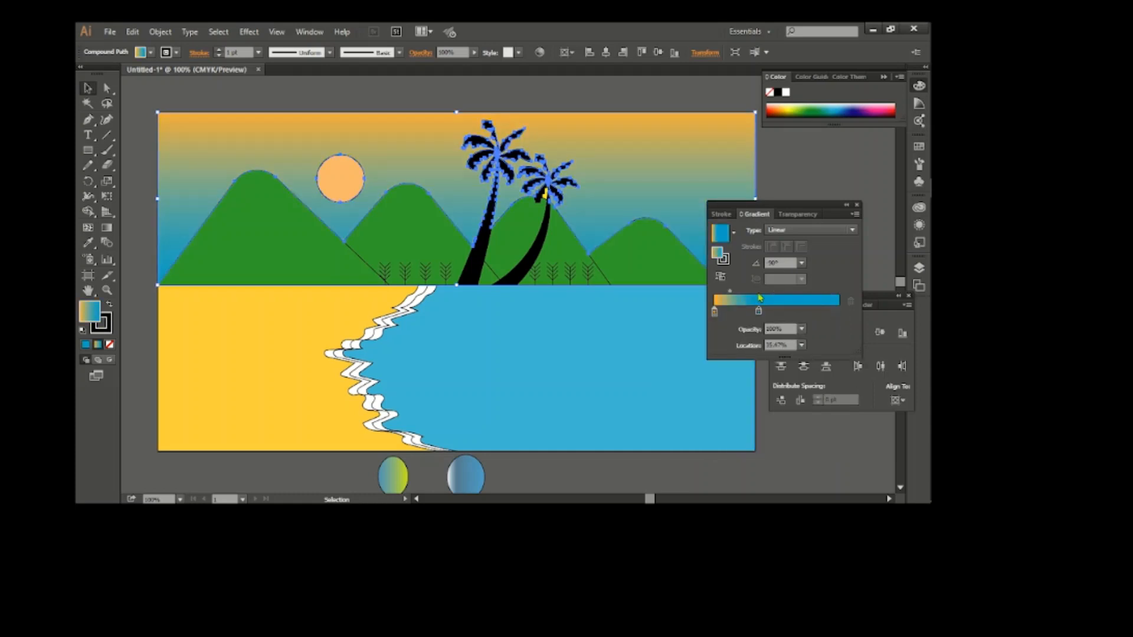
left_click_drag(761, 315, 850, 317)
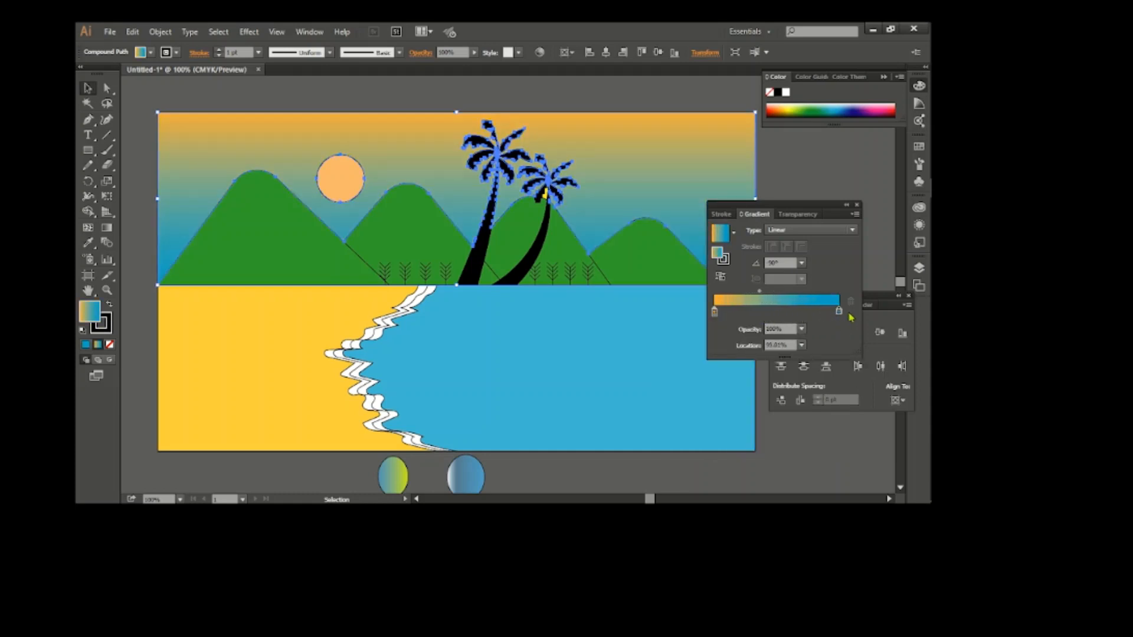
left_click_drag(758, 292, 779, 292)
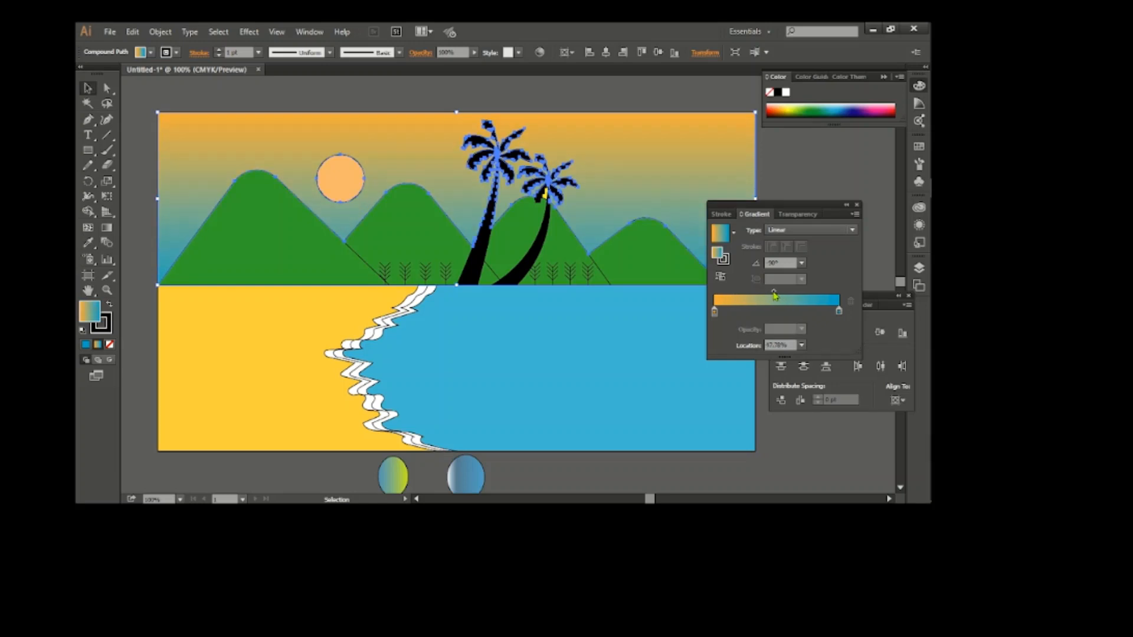
left_click_drag(840, 317, 805, 317)
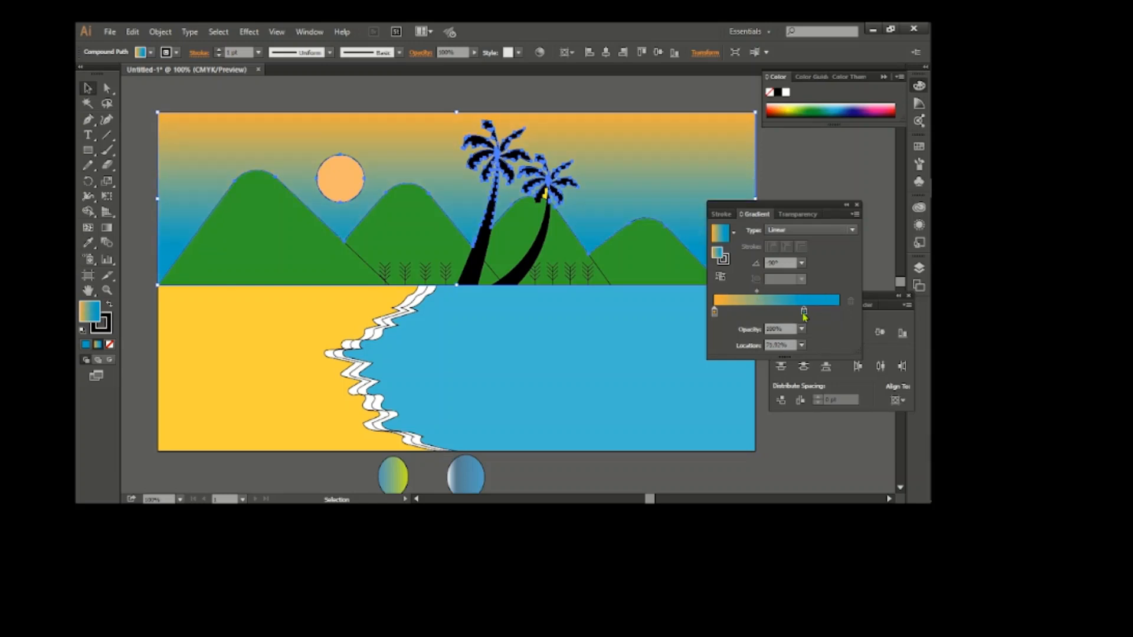
left_click(811, 451)
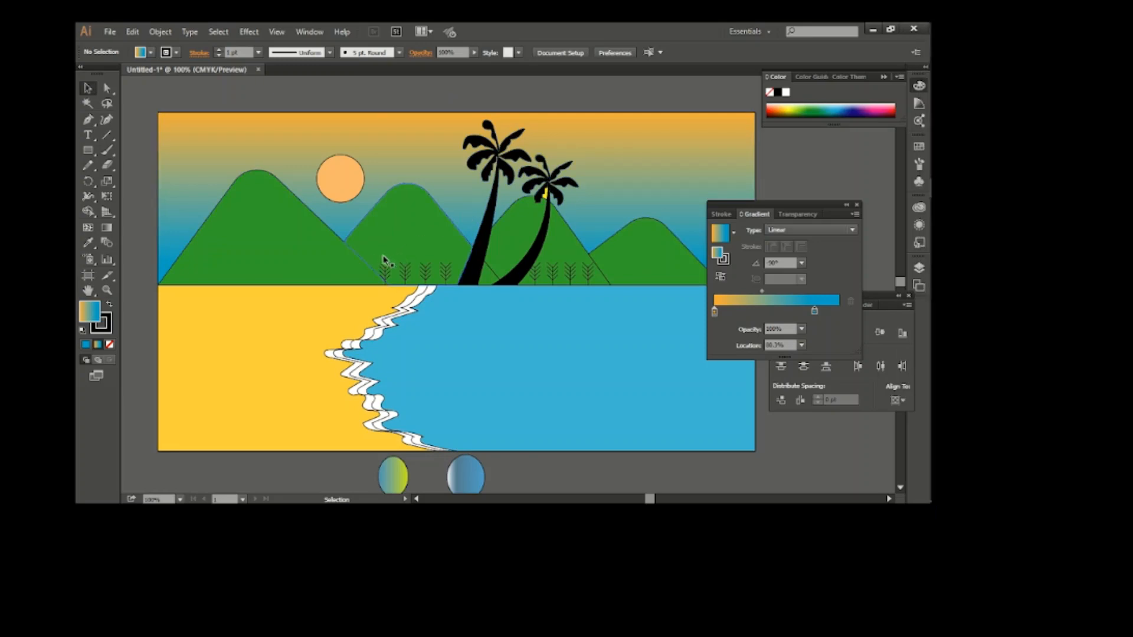
Select the green mountain shapes and apply the blue-to-yellow-green gradient sampled from the circle below the artboard with the Eyedropper.
left_click(255, 238)
left_click(524, 241, "shift")
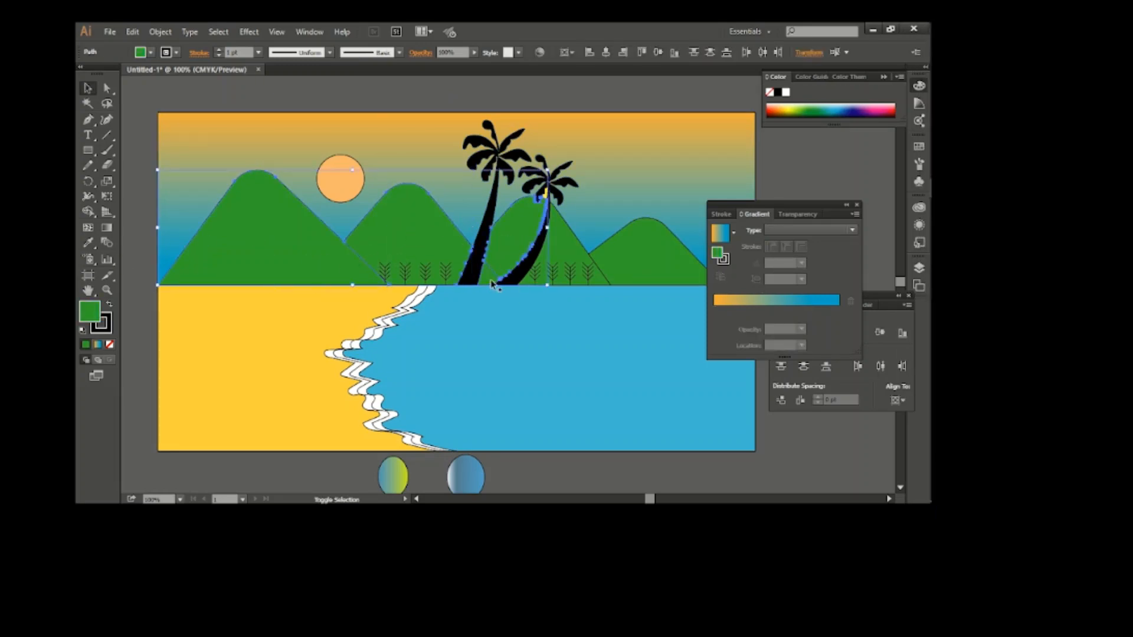
left_click(88, 242)
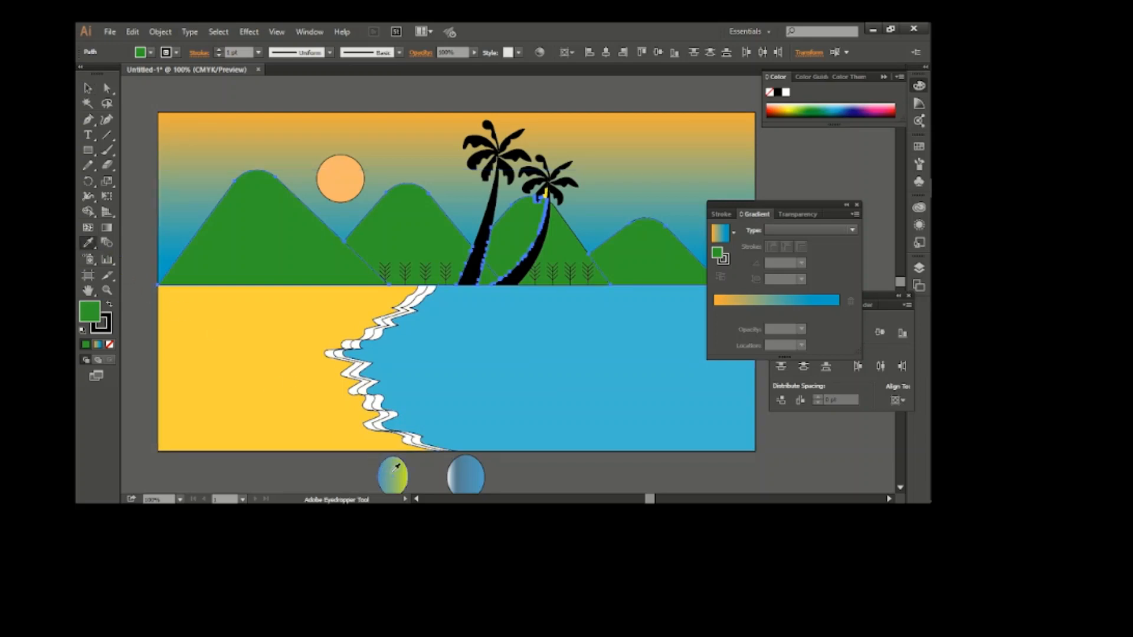
left_click(397, 468)
left_click(89, 89)
left_click(547, 472)
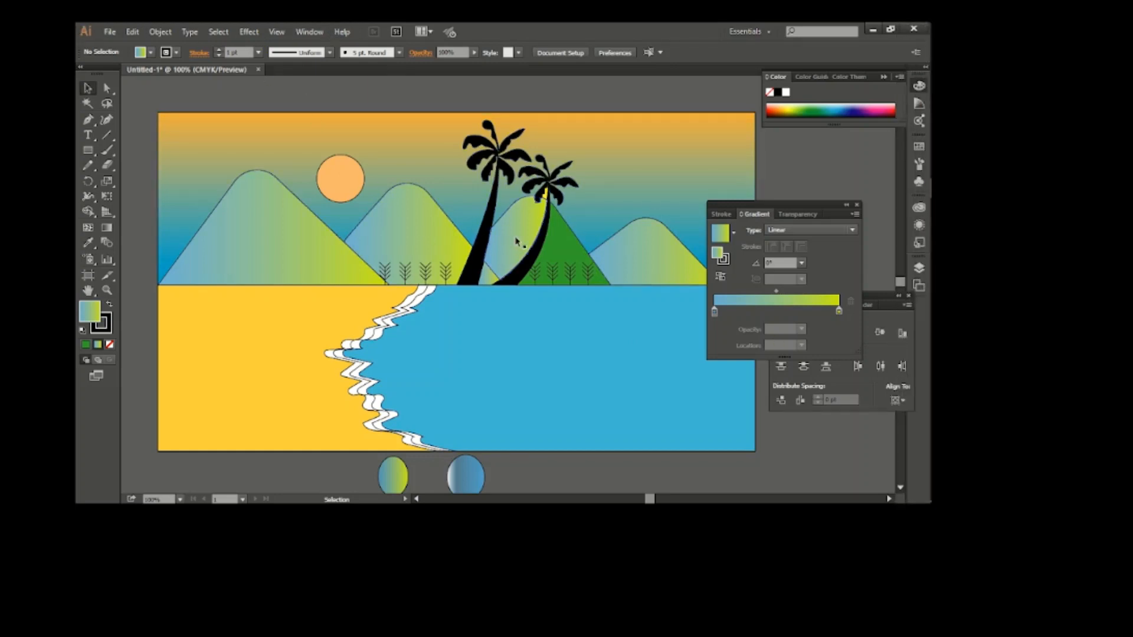
Try deleting the small yellow patch in the right palm's crown, and undo the deletion.
left_click(540, 192)
key("Delete")
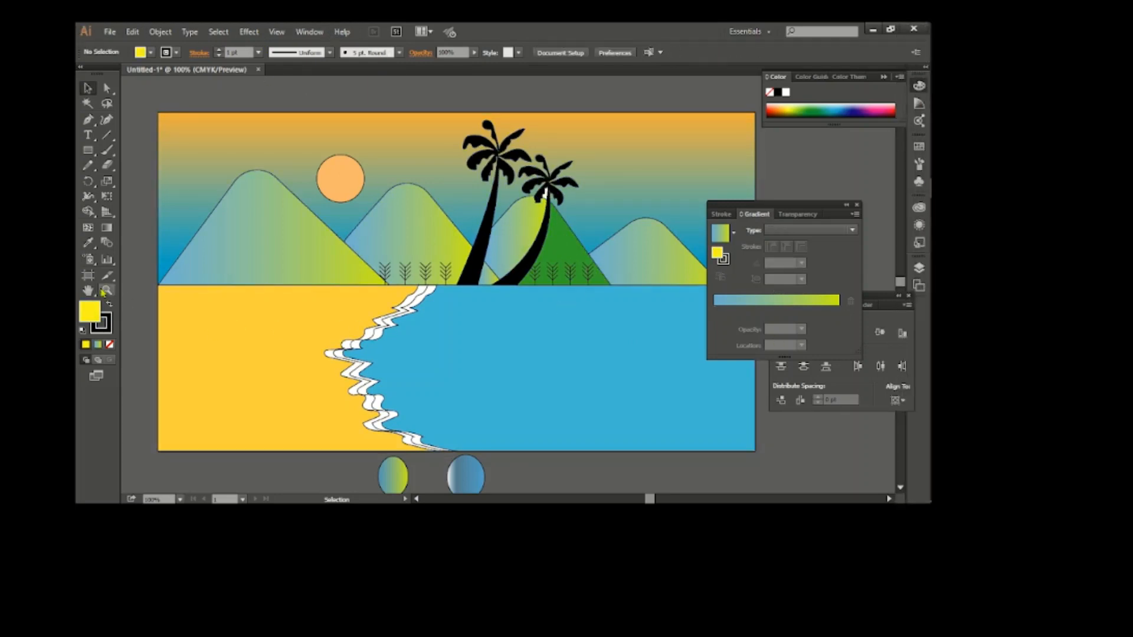
key("ctrl+z")
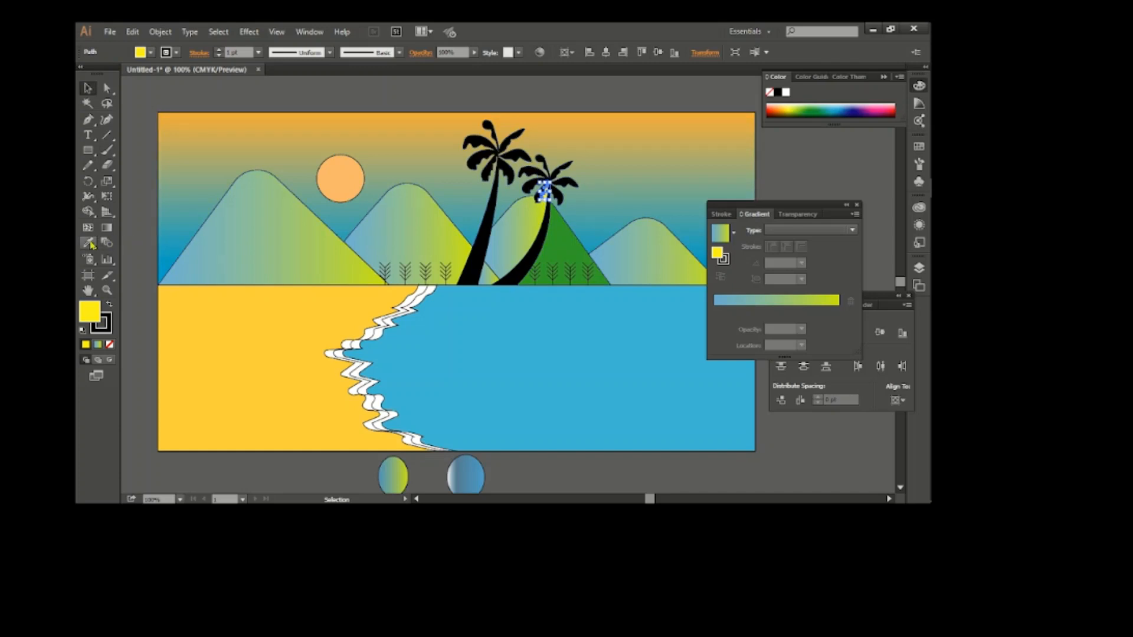
Fill the small yellow patch in the right palm's crown with the sky gradient using the Eyedropper, and deselect it.
key("i")
left_click(609, 182)
left_click(95, 96)
key("ctrl+shift+a")
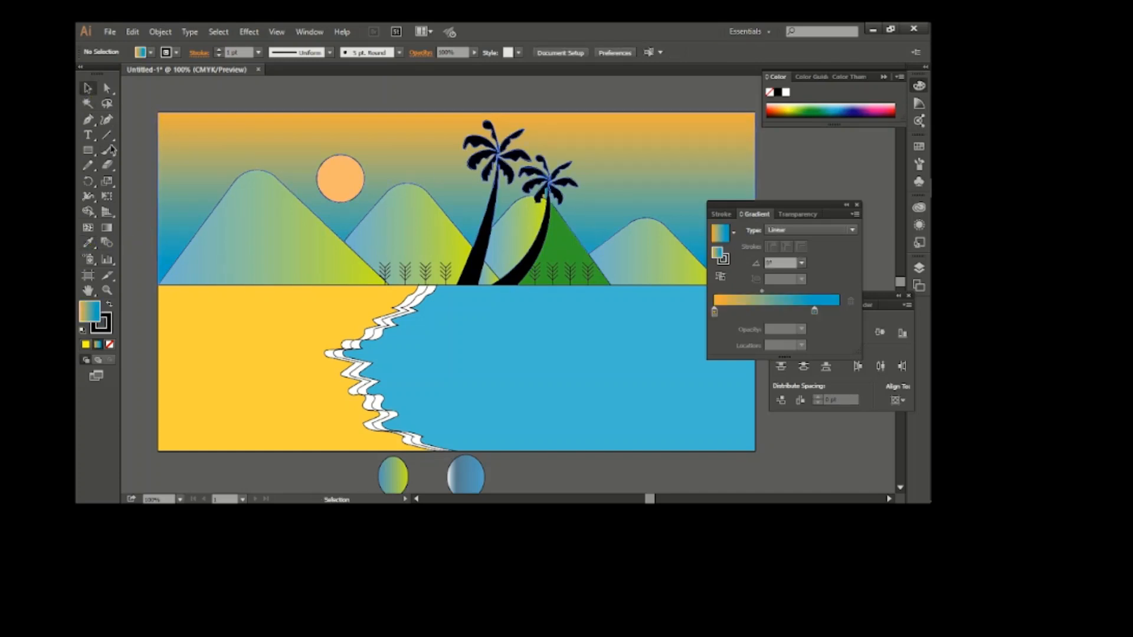
Apply the large mountain's blue-to-yellow-green gradient to the plain green mountain behind the right palm with the Eyedropper, and deselect it.
left_click(555, 247)
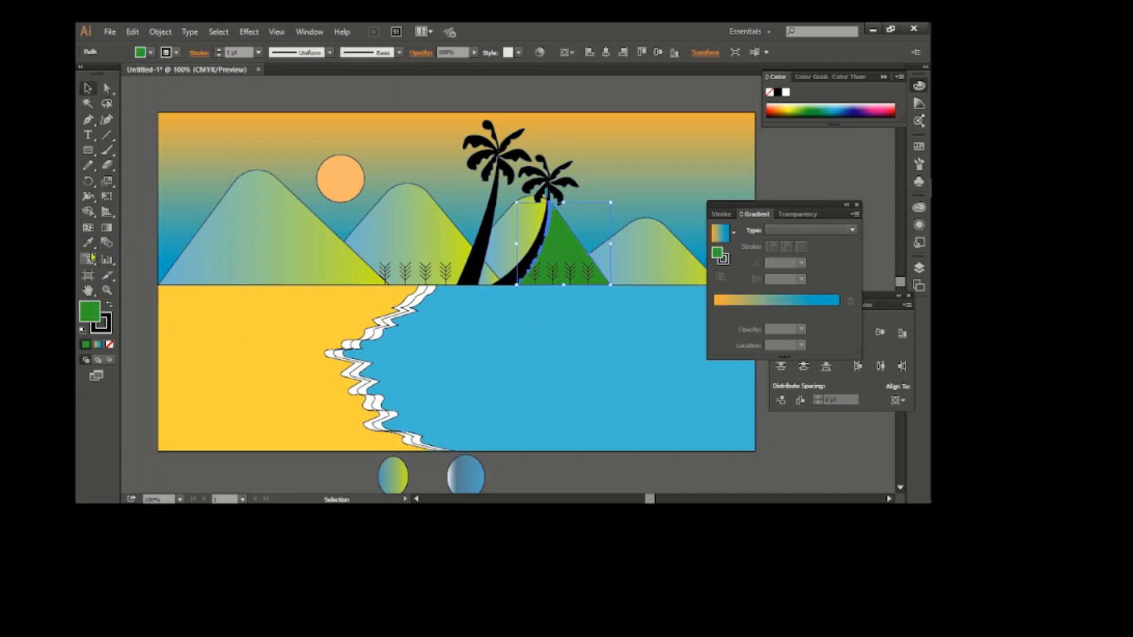
key("i")
left_click(210, 235)
key("v")
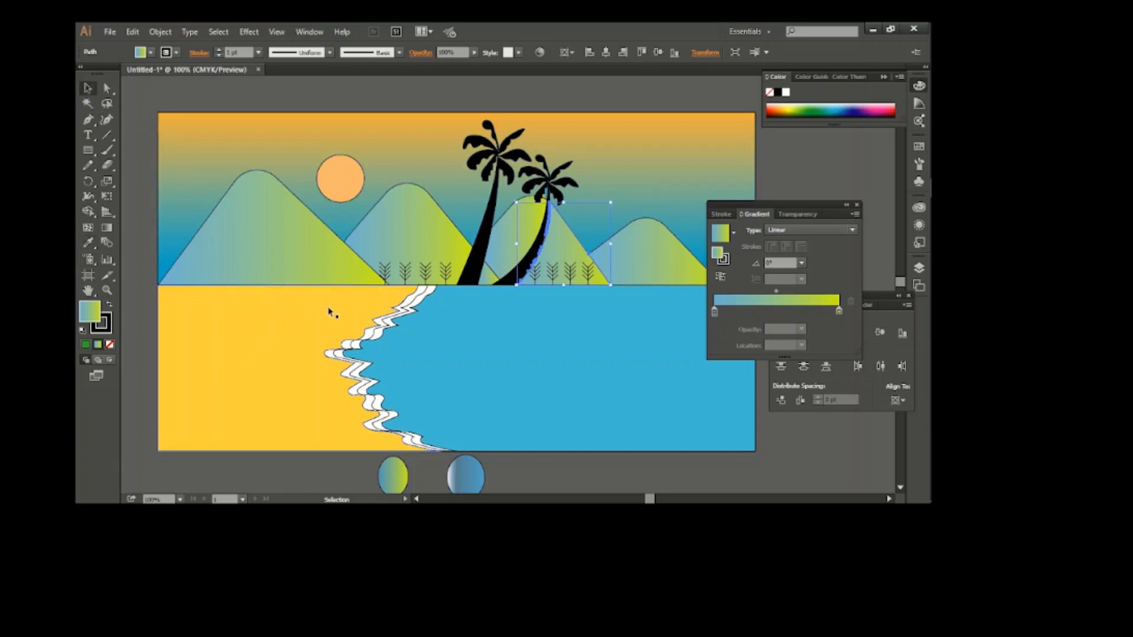
left_click(140, 403)
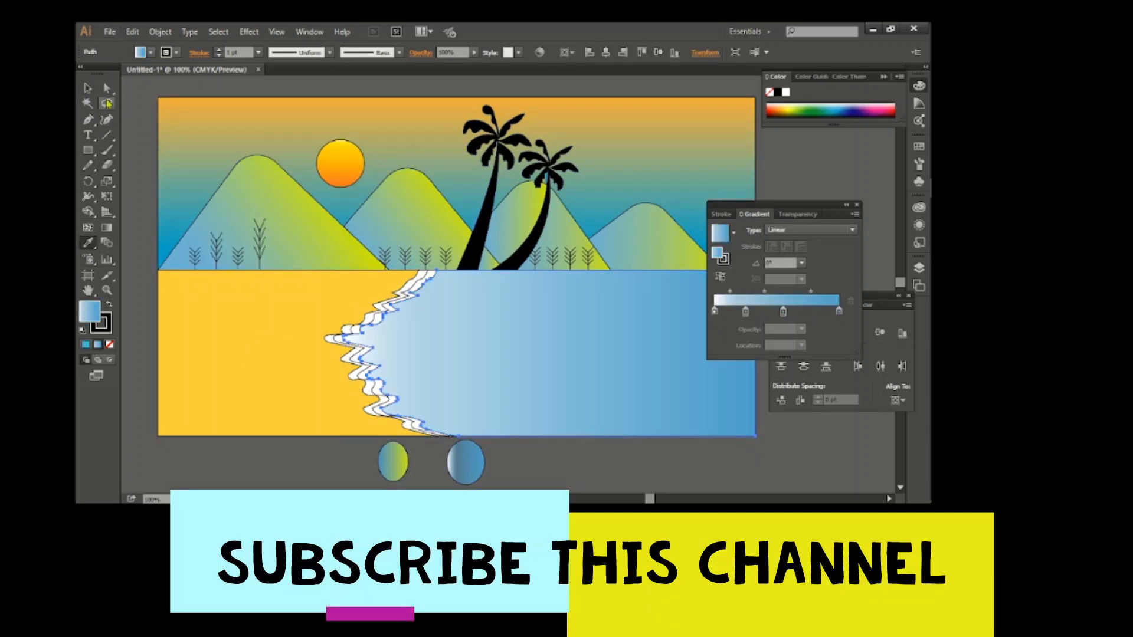
Adjust the sea's white-to-blue gradient with the Gradient tool so its white end starts just inside the wavy shoreline, and deselect the sea.
key("v")
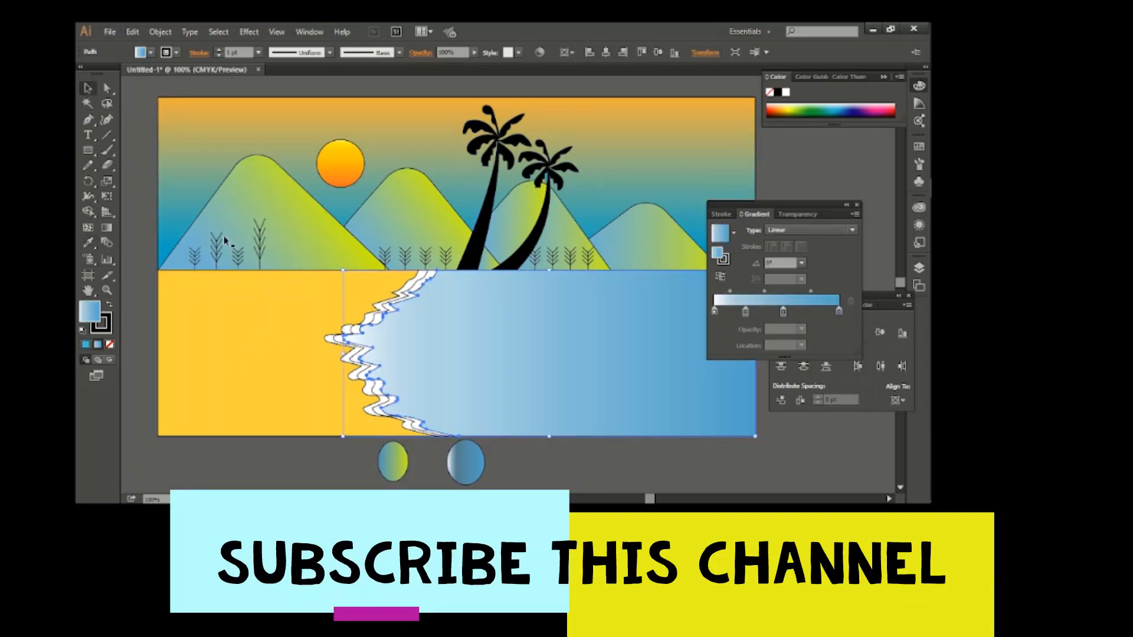
left_click(107, 227)
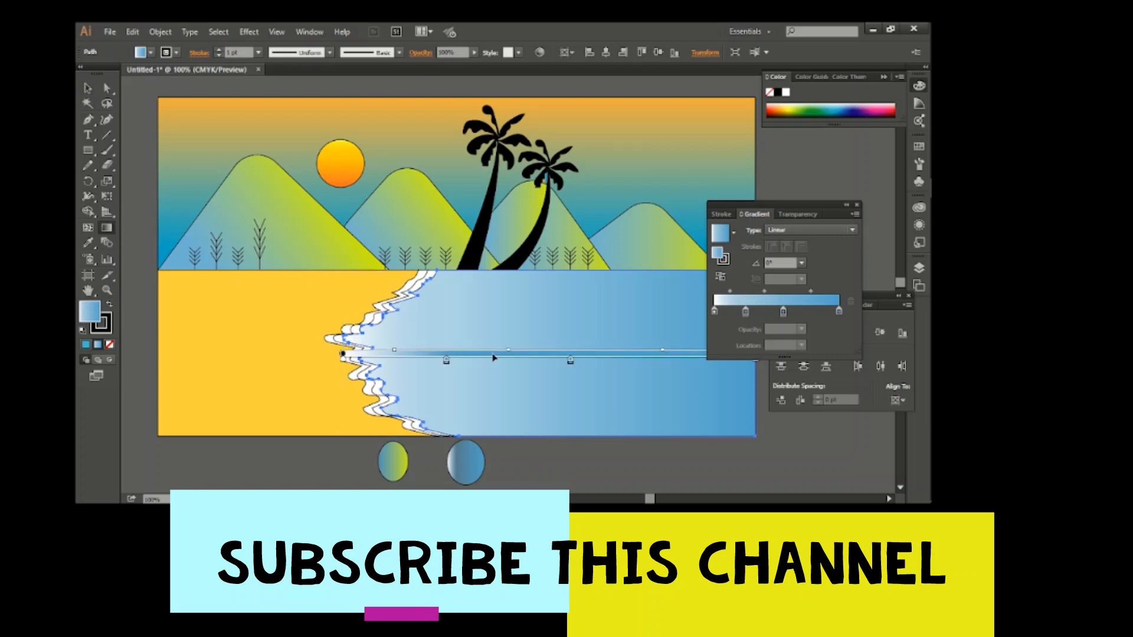
mouse_move(531, 355)
left_mouse_down()
mouse_move(519, 354)
mouse_move(564, 357)
mouse_move(524, 356)
left_mouse_up()
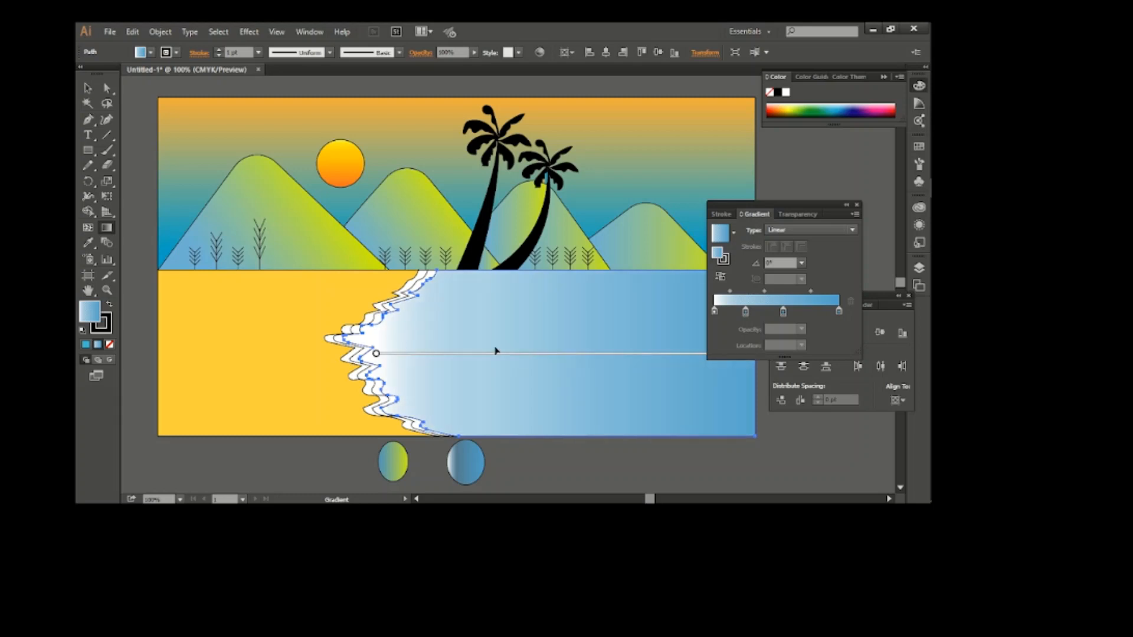
key("v")
left_click(311, 470)
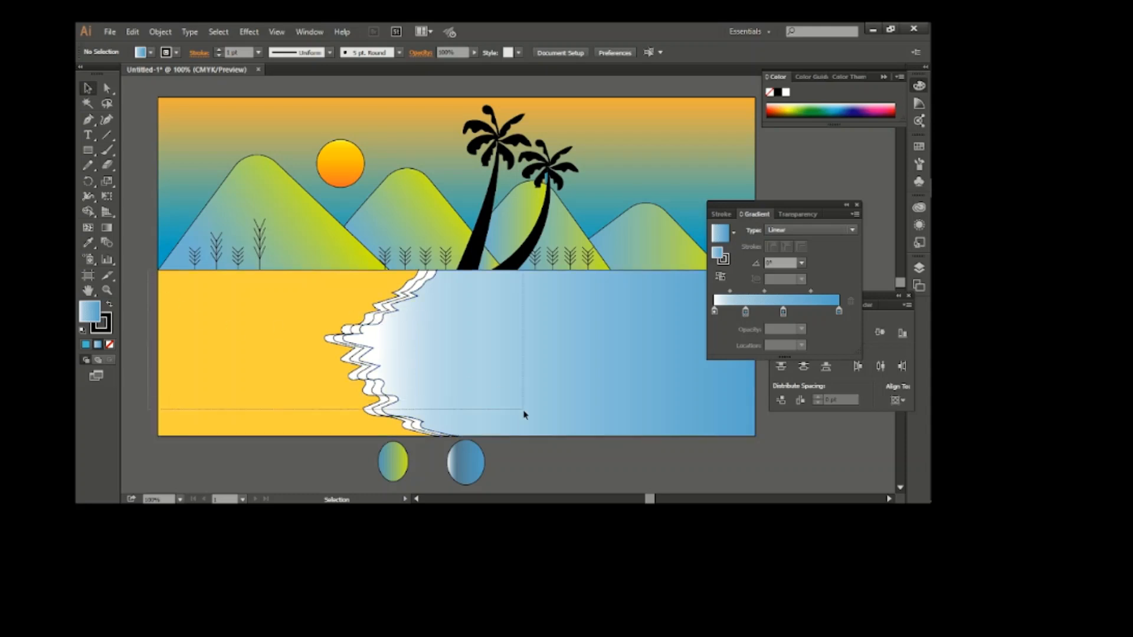
Fill the sand with the sea's white-to-blue linear gradient and remove its middle colour stops.
left_click(245, 366)
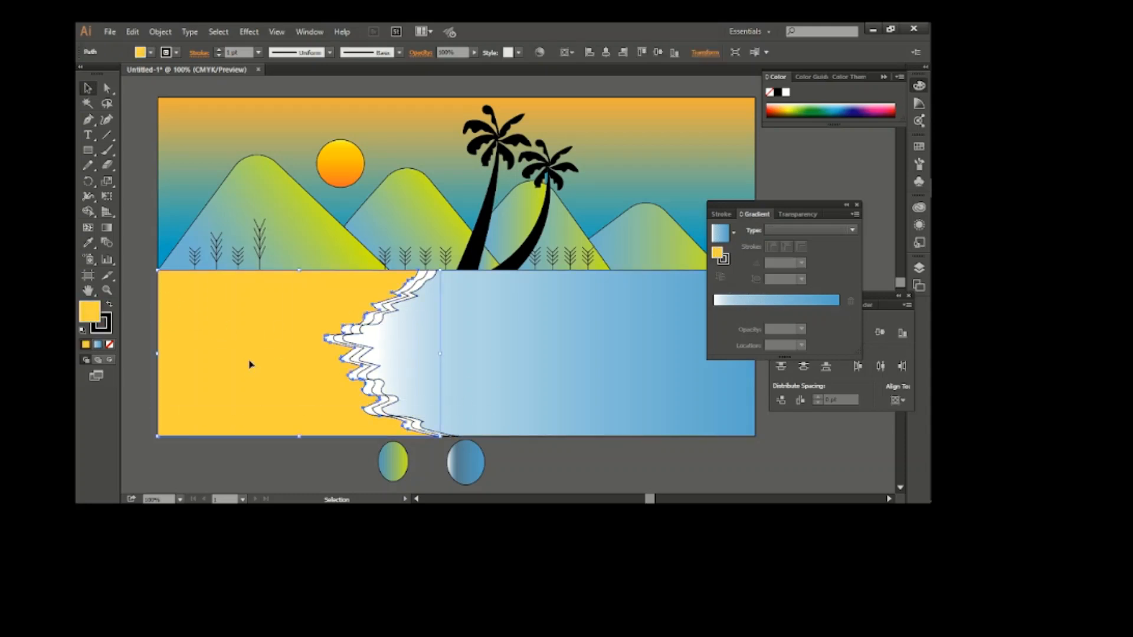
left_click(770, 302)
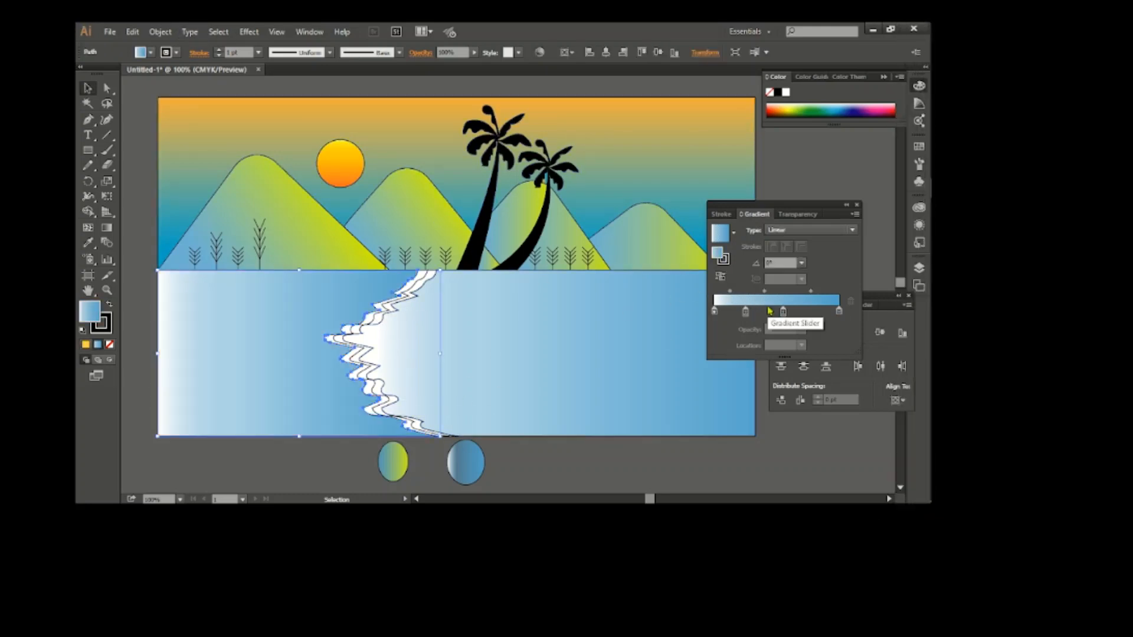
left_click_drag(783, 311, 860, 319)
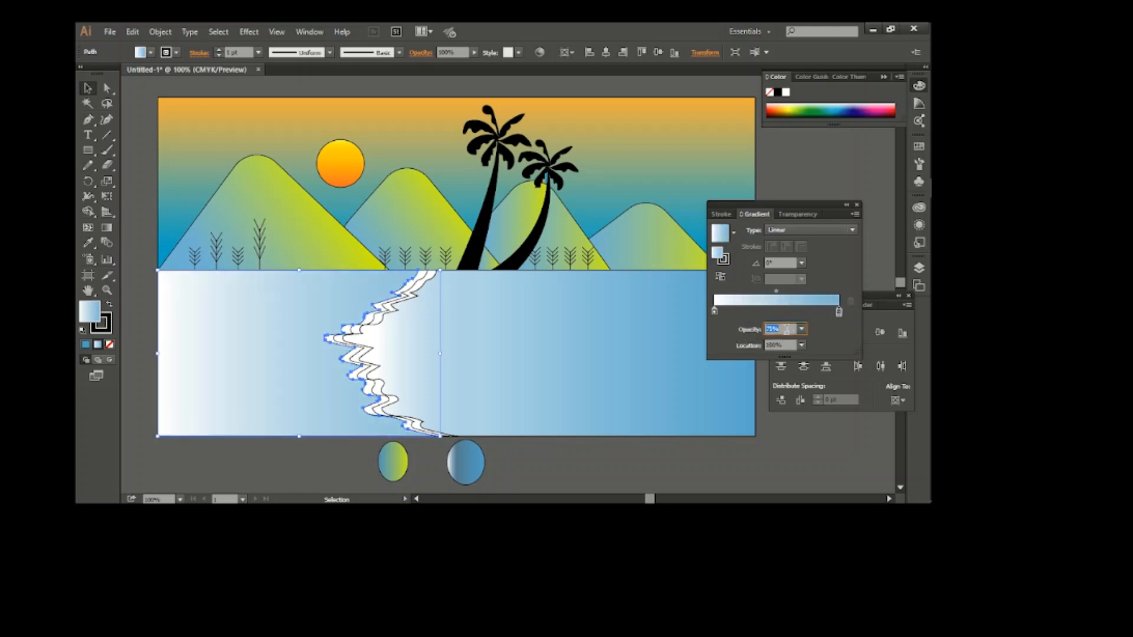
Set the sand gradient's end stop to 100% opacity and recolour it tan, recolour the start stop brown, and deselect the sand.
left_click(715, 311)
double_click(838, 311)
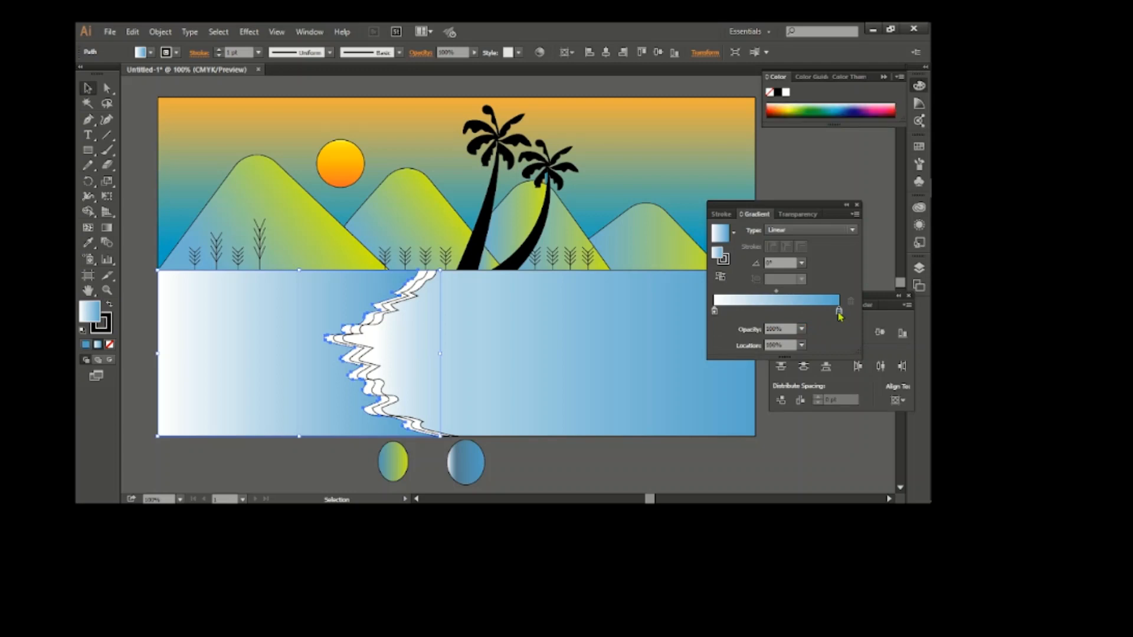
left_click(816, 359)
left_click(714, 312)
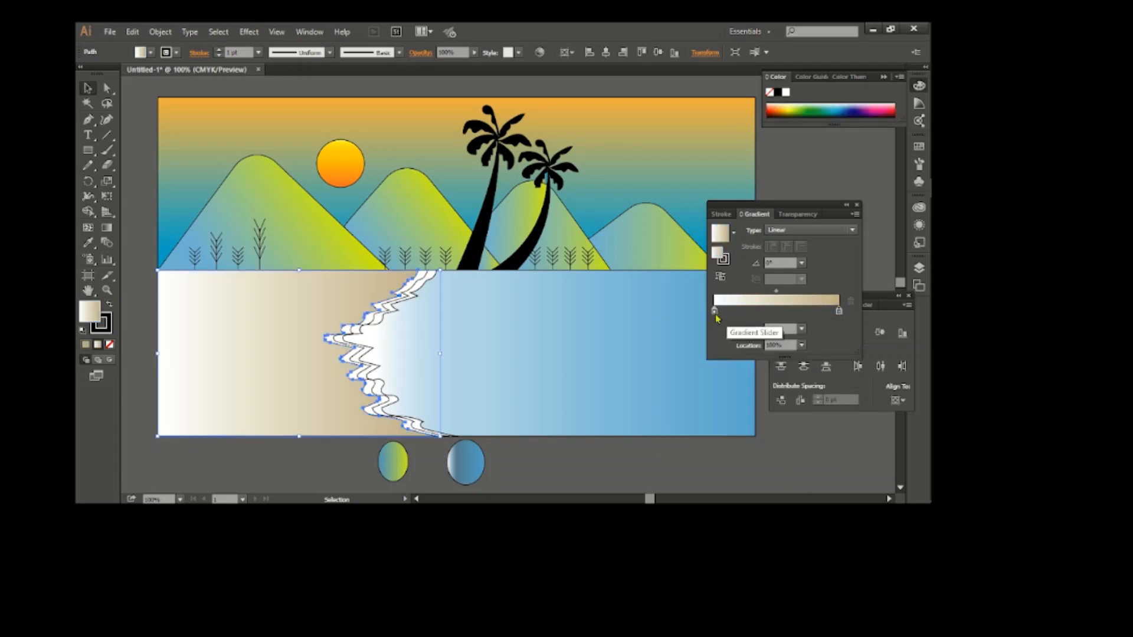
double_click(715, 312)
left_click(720, 367)
left_click(635, 449)
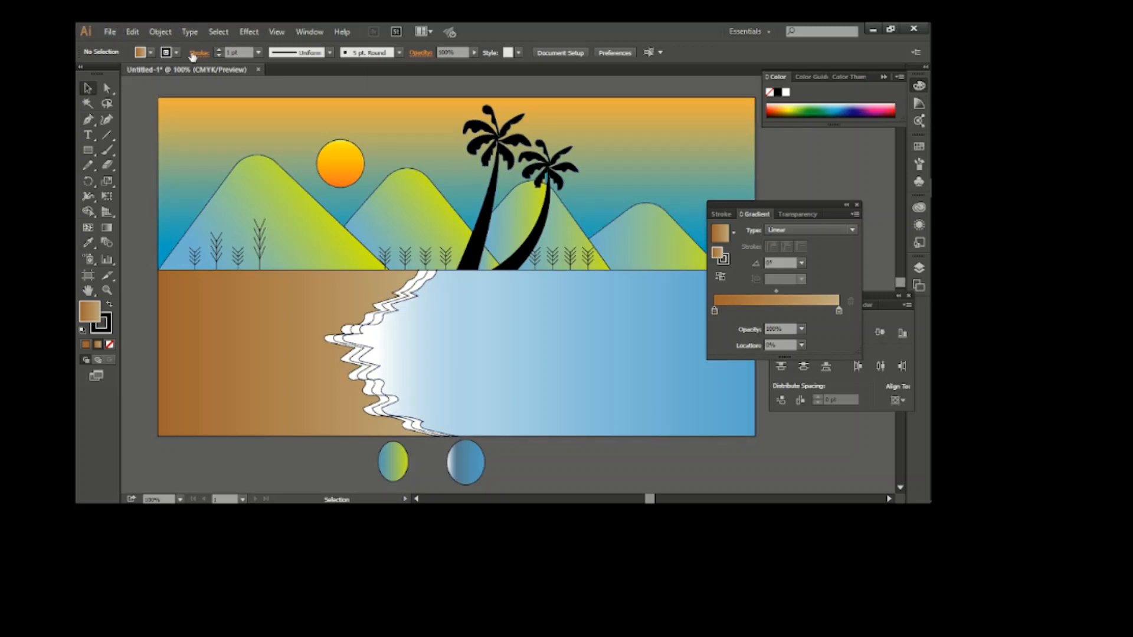
Recolour the sand gradient's start stop to a lighter brown and deselect the sand.
left_click(264, 316)
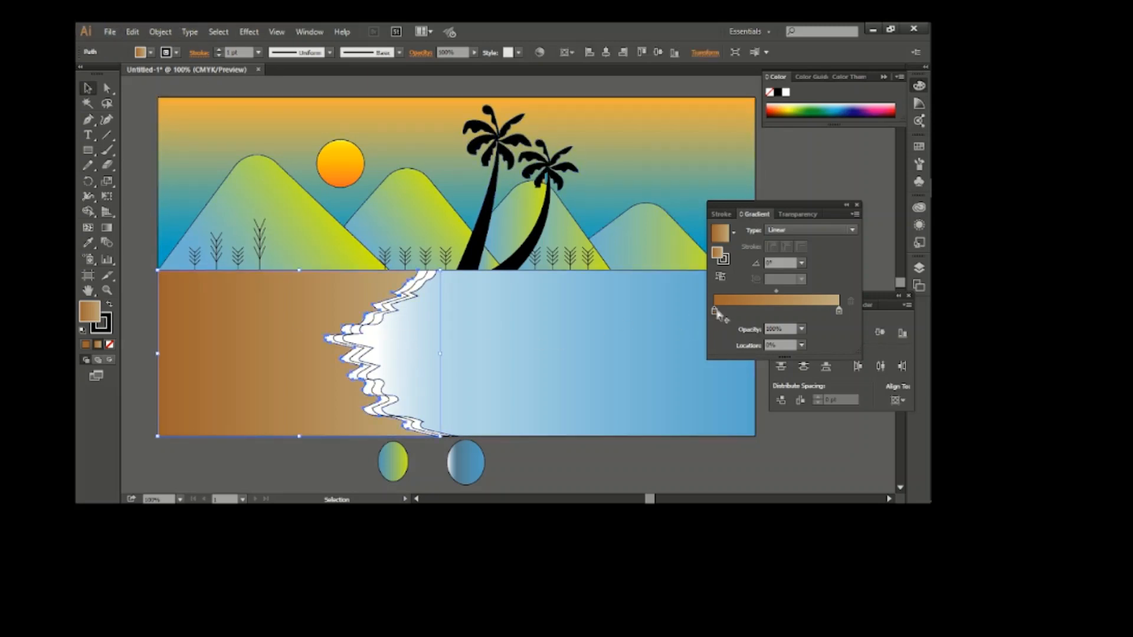
double_click(716, 312)
left_click(768, 311)
double_click(715, 311)
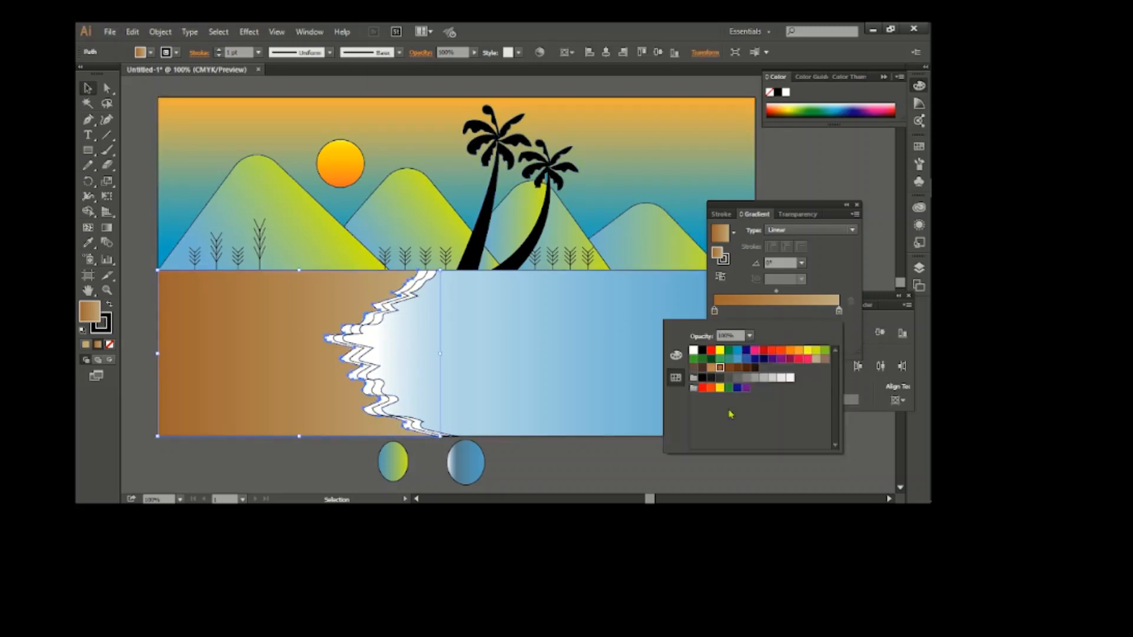
left_click(730, 369)
left_click(685, 491)
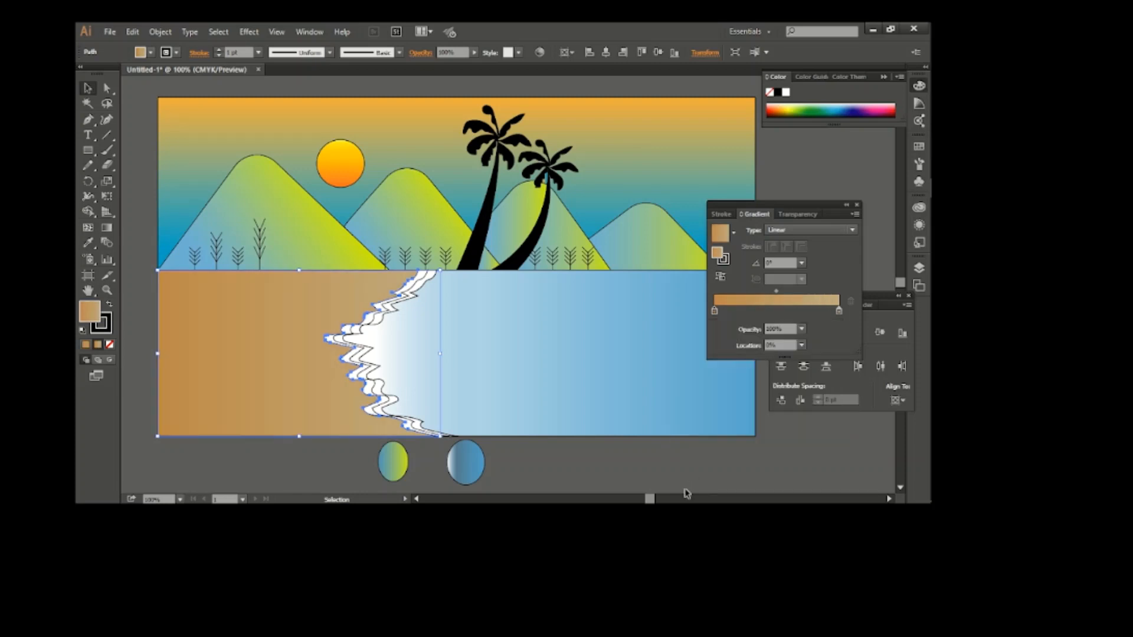
left_click(685, 491)
scroll(463, 286, "up", 1)
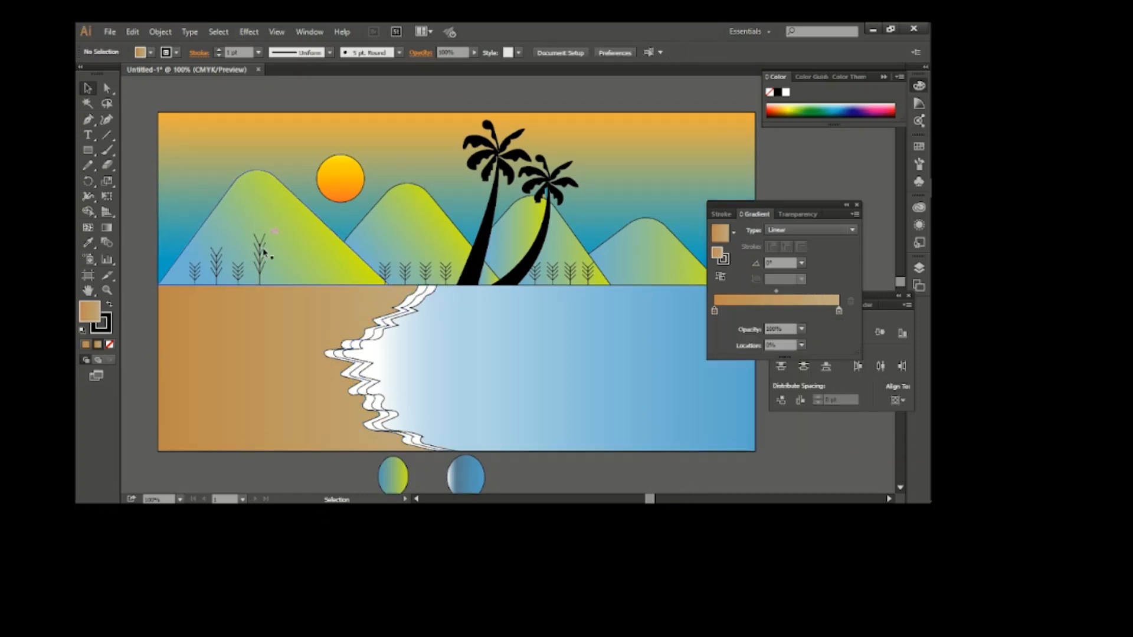
Draw two curved palm trunks with the Pencil tool at the sand's left edge and give both a thicker stroke with a tapering width profile.
key("n")
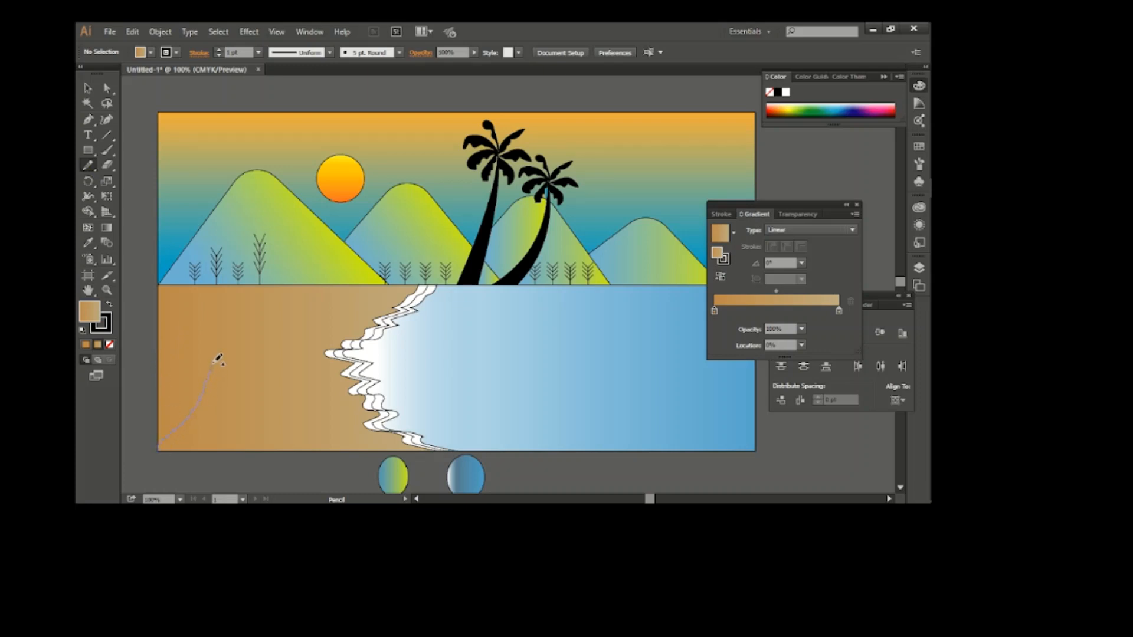
left_click_drag(216, 360, 218, 351)
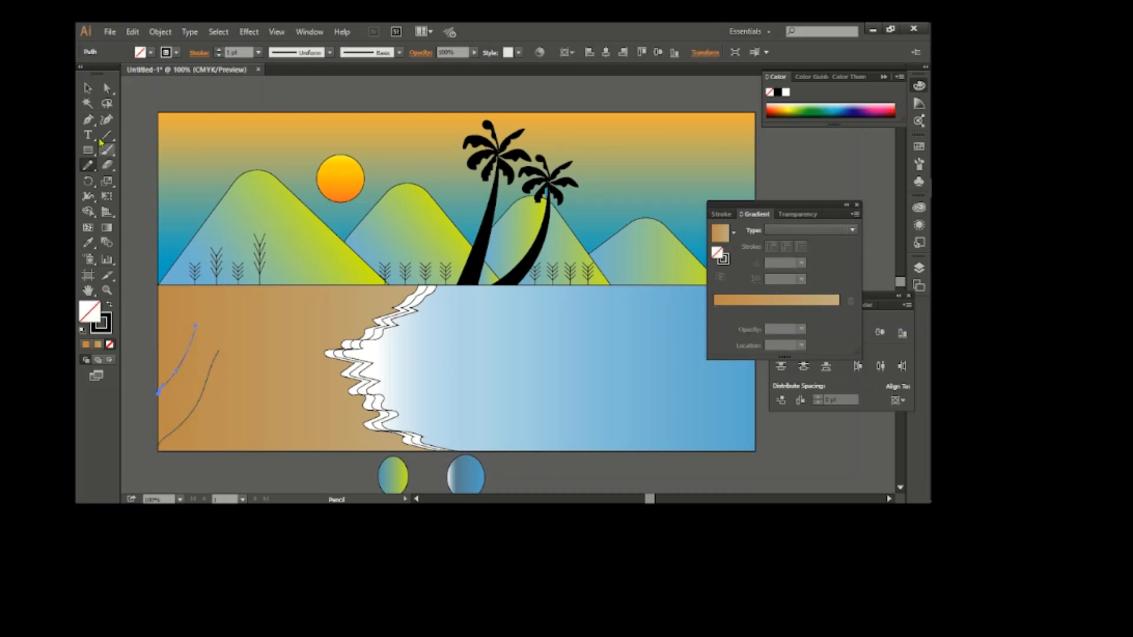
left_click(87, 88)
left_click(210, 374, "shift")
left_click(298, 53)
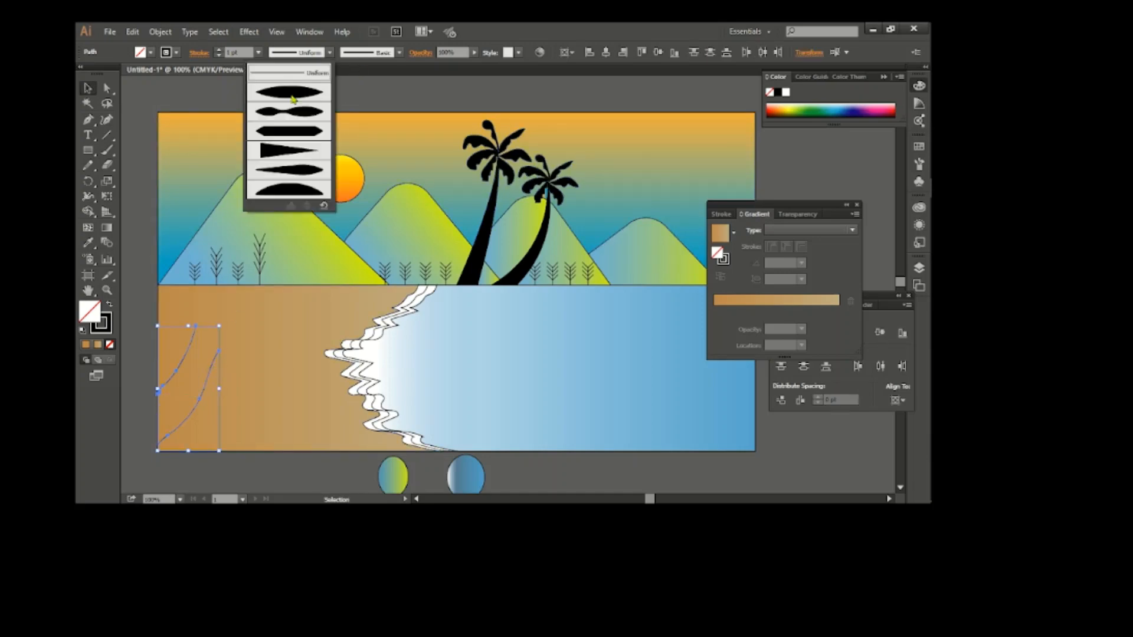
left_click(293, 147)
scroll(242, 52, "up", 8)
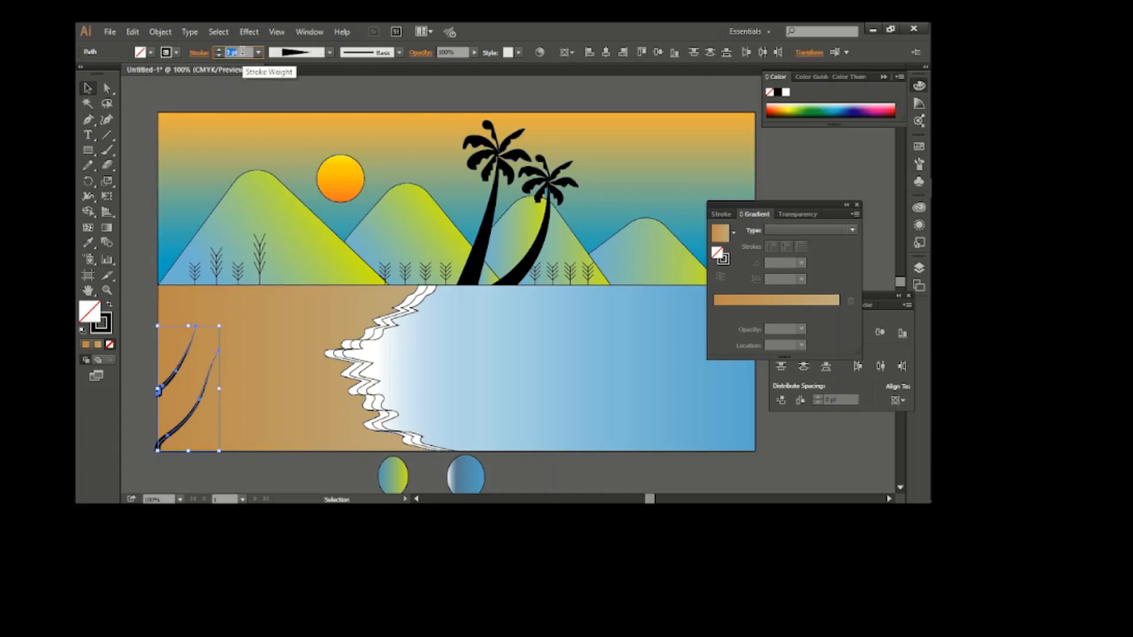
scroll(242, 53, "up", 1)
left_click(278, 104)
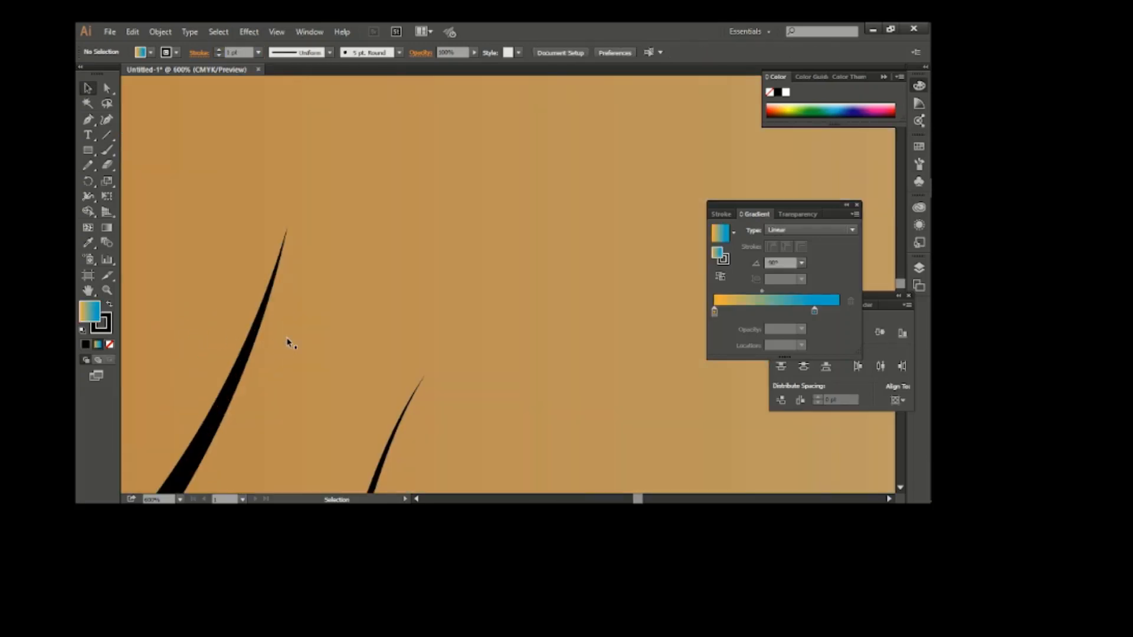
Draw a crown of looped fronds at the tip of each new palm trunk with the Pencil tool.
scroll(289, 342, "down", 3)
left_click(88, 168)
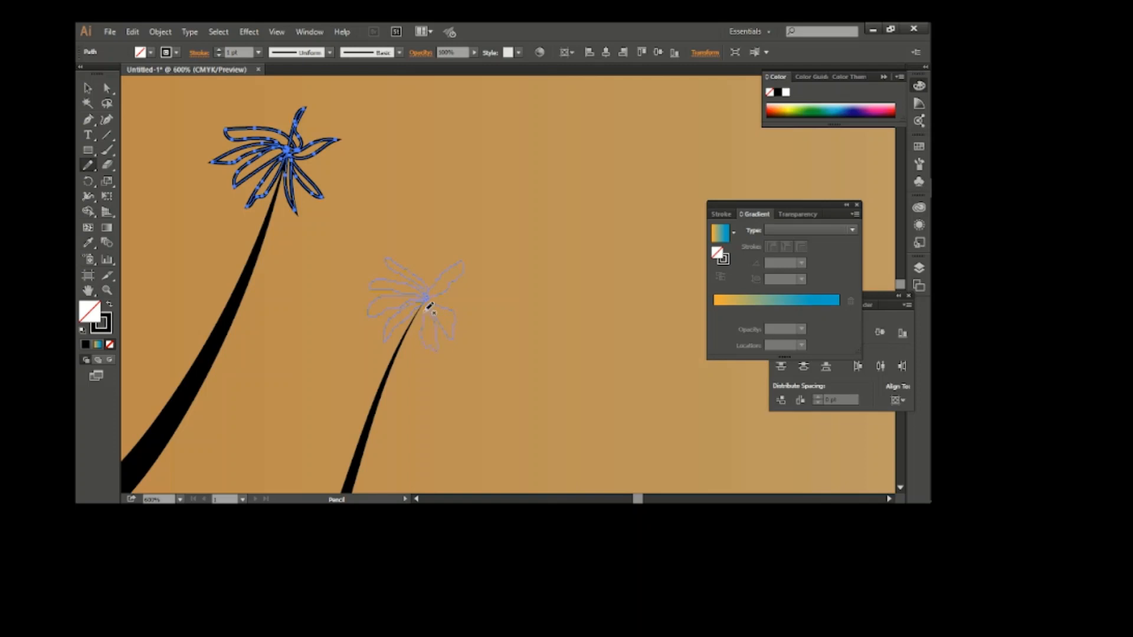
left_click_drag(425, 301, 424, 301)
Select both new palm crowns, fill them with black and remove their stroke.
left_click(88, 89)
left_click(264, 140, "shift")
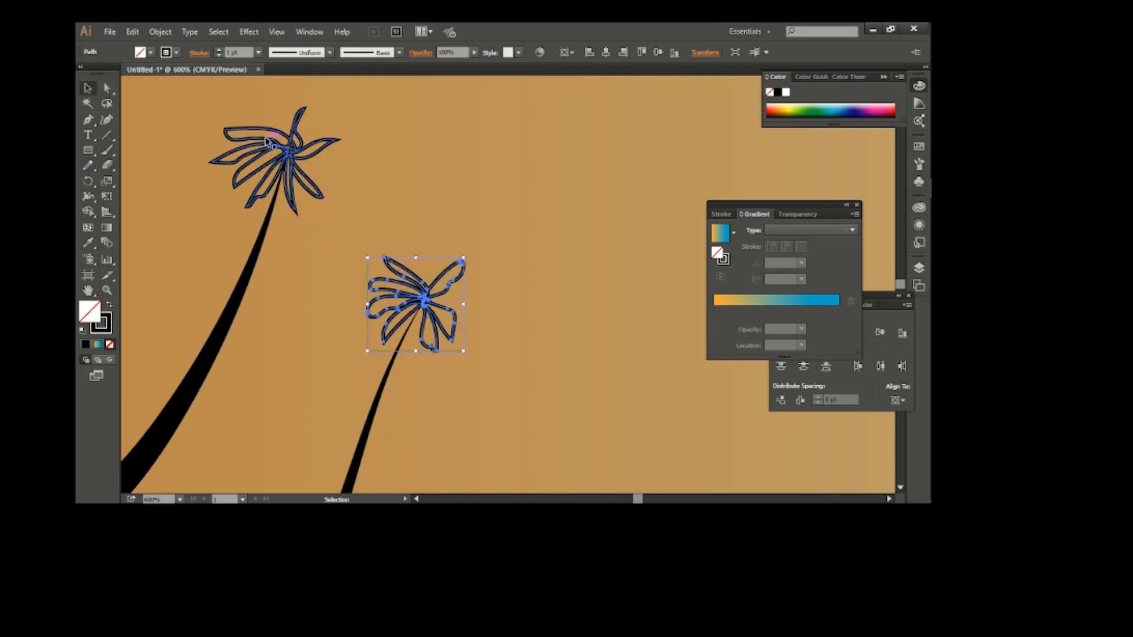
left_click(150, 53)
left_click(110, 71)
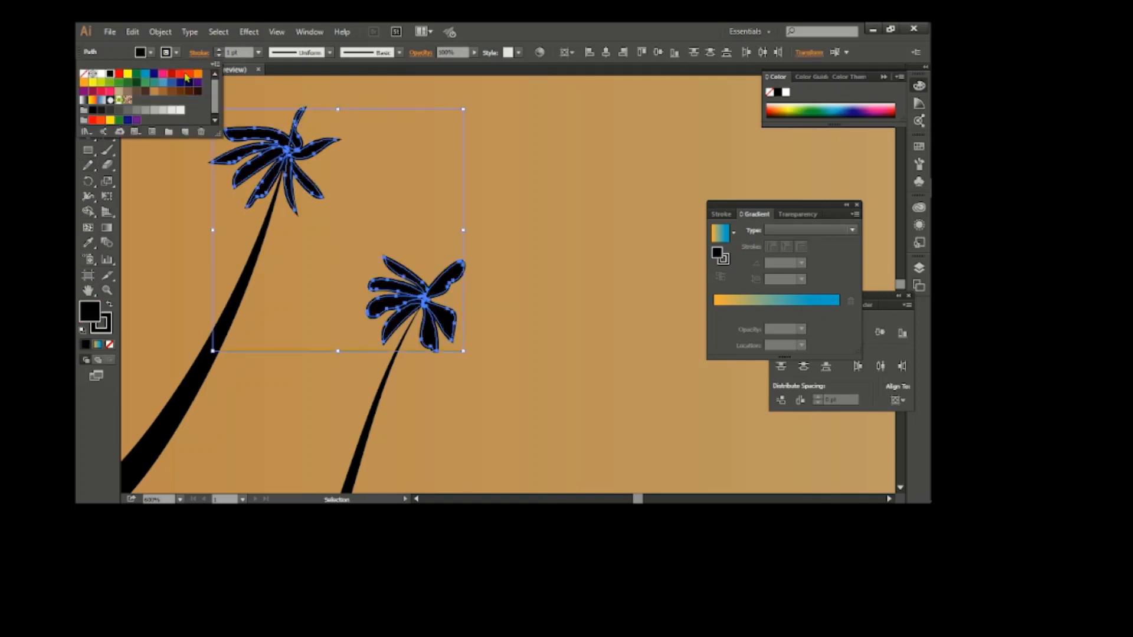
left_click(331, 236)
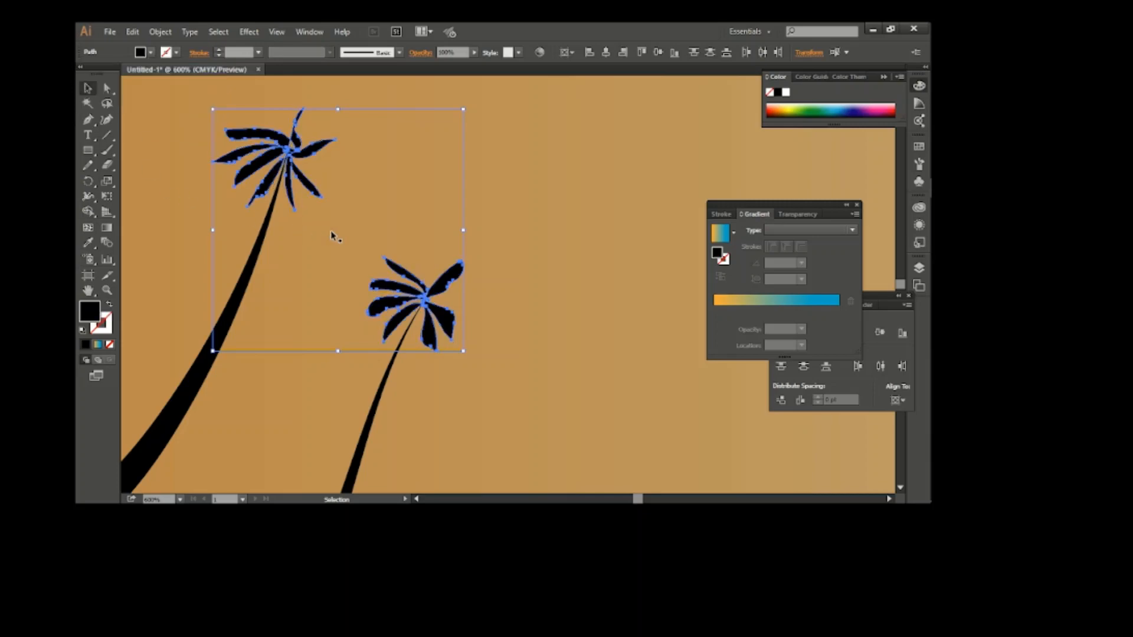
left_click(337, 236)
Copy a small plant from the mountain's base to the lower-left sand beside the new palms and repeat the duplication.
scroll(421, 275, "down", 2)
scroll(423, 276, "down", 3)
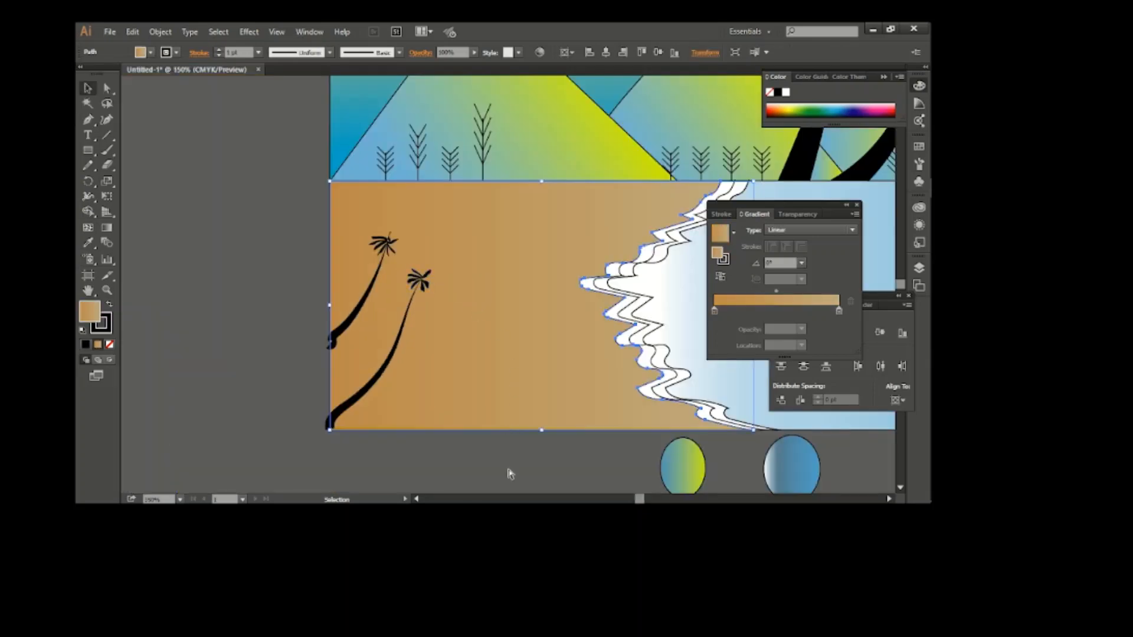
scroll(501, 457, "right", 3)
scroll(499, 444, "down", 1)
scroll(502, 436, "right", 3)
scroll(504, 440, "right", 3)
left_click_drag(273, 234, 240, 409)
key("ctrl+d")
key("ctrl+d")
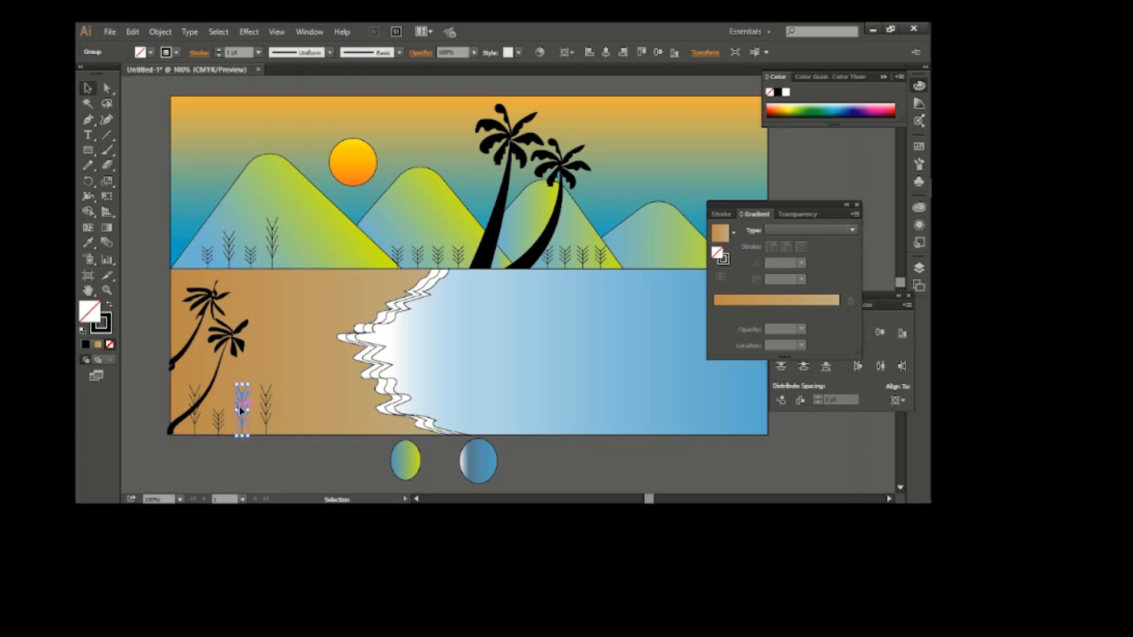
Shorten the rightmost plant on the sand, duplicate it twice to the right at equal spacing, and deselect.
left_click(268, 412)
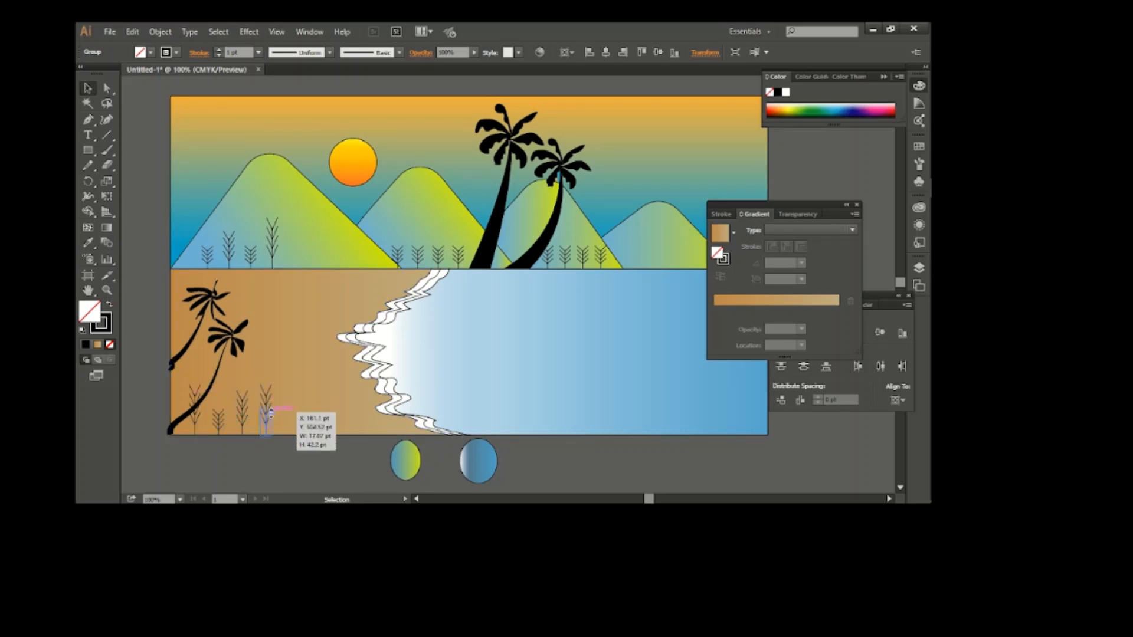
left_click(305, 466)
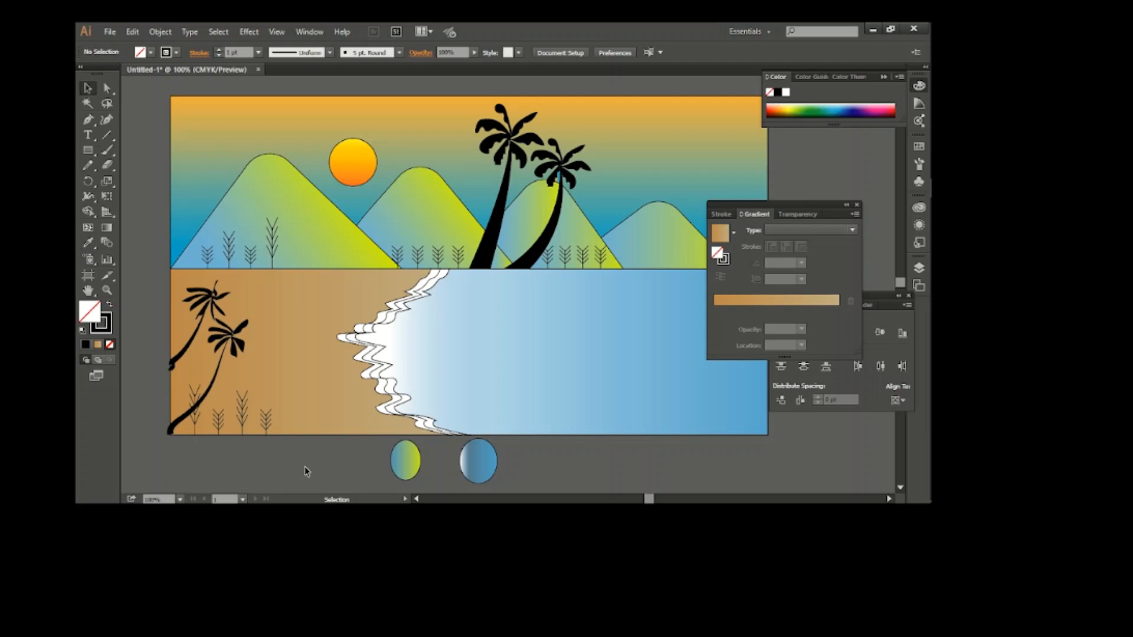
left_click_drag(269, 420, 286, 428)
key("ctrl+d")
left_click(308, 458)
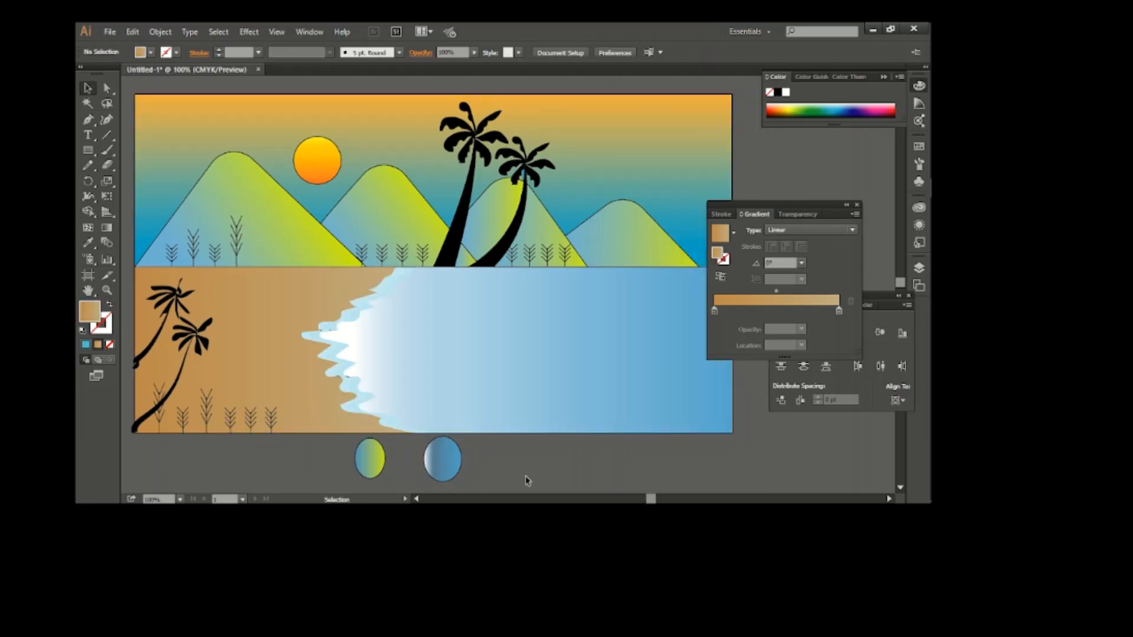